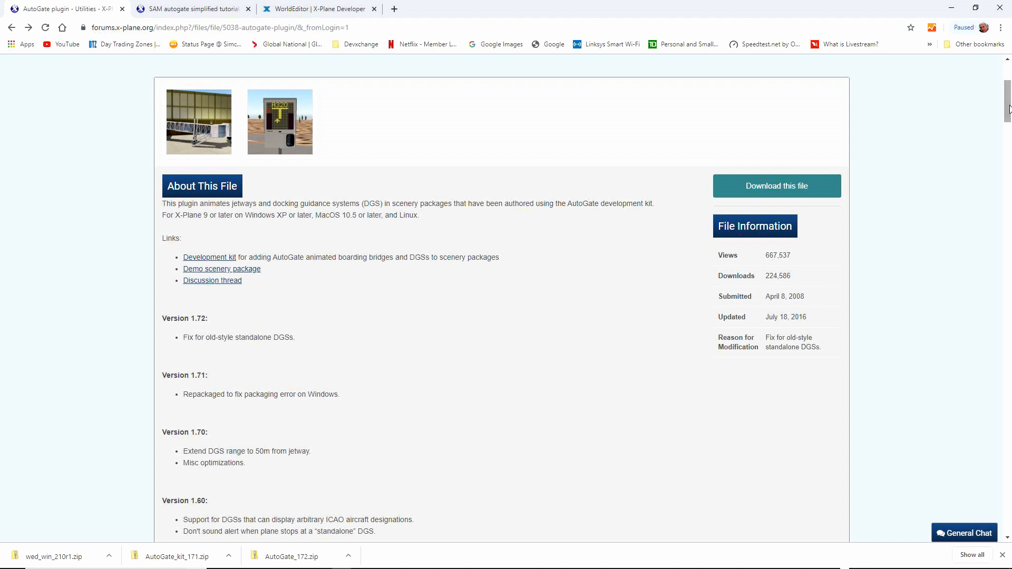
- Look over the AutoGate plugin page with its development kit link, and bring up the WorldEditor download page
drag(1008, 109, 1007, 90)
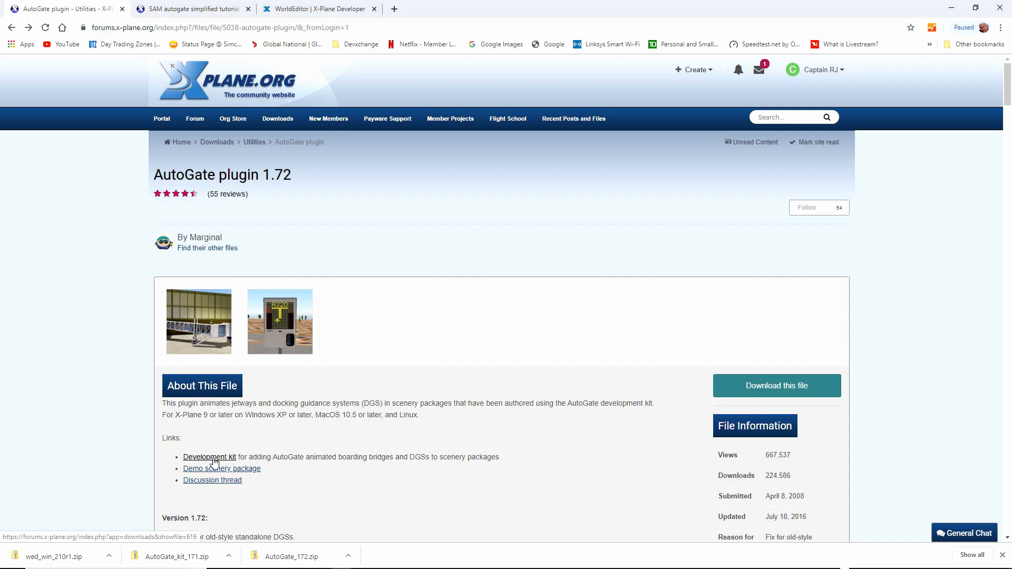
click(285, 11)
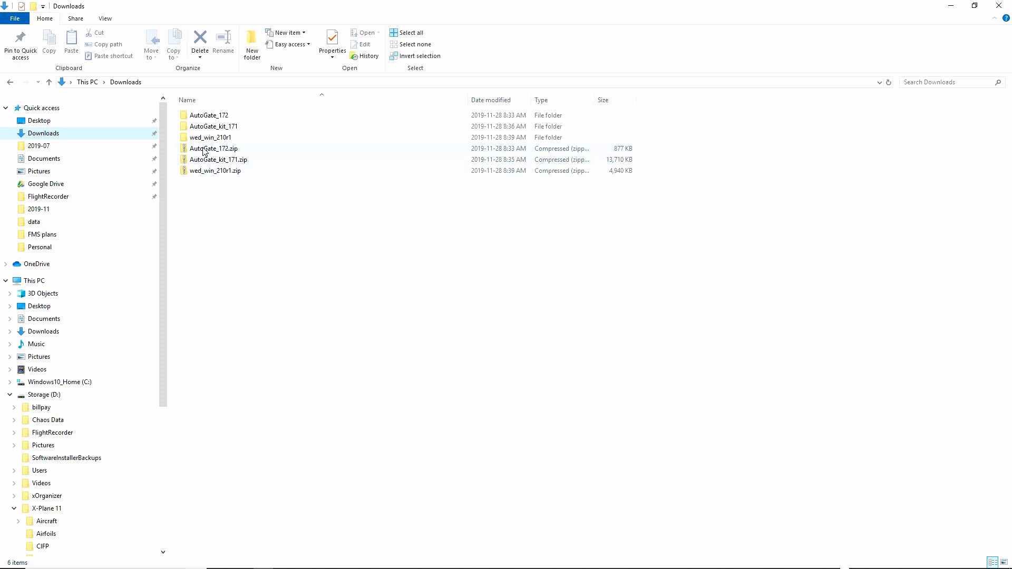
- Switch to File Explorer and inspect the contents of the extracted wed_win_210r1 and AutoGate_172 folders in Downloads
double_click(185, 138)
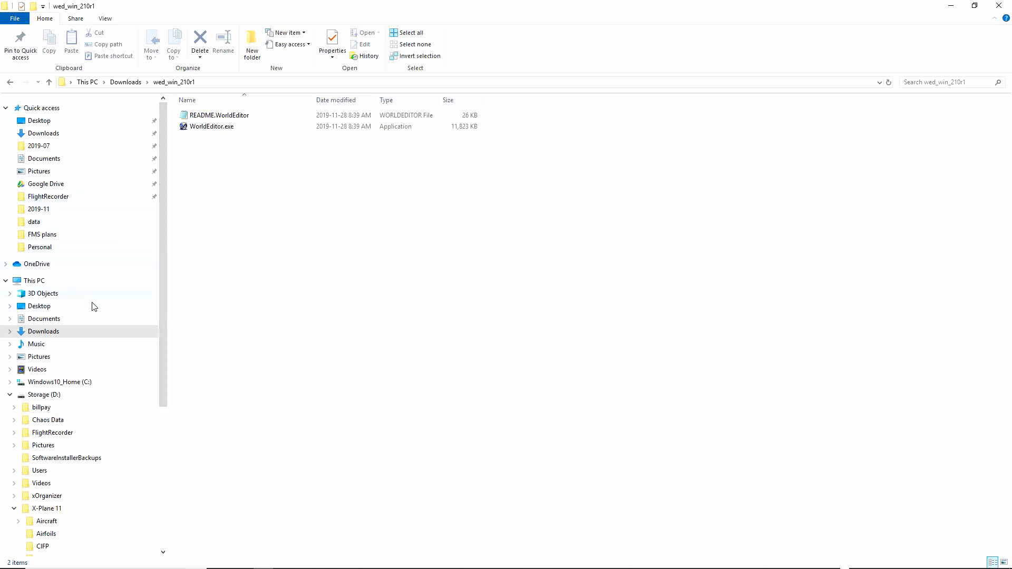
click(37, 332)
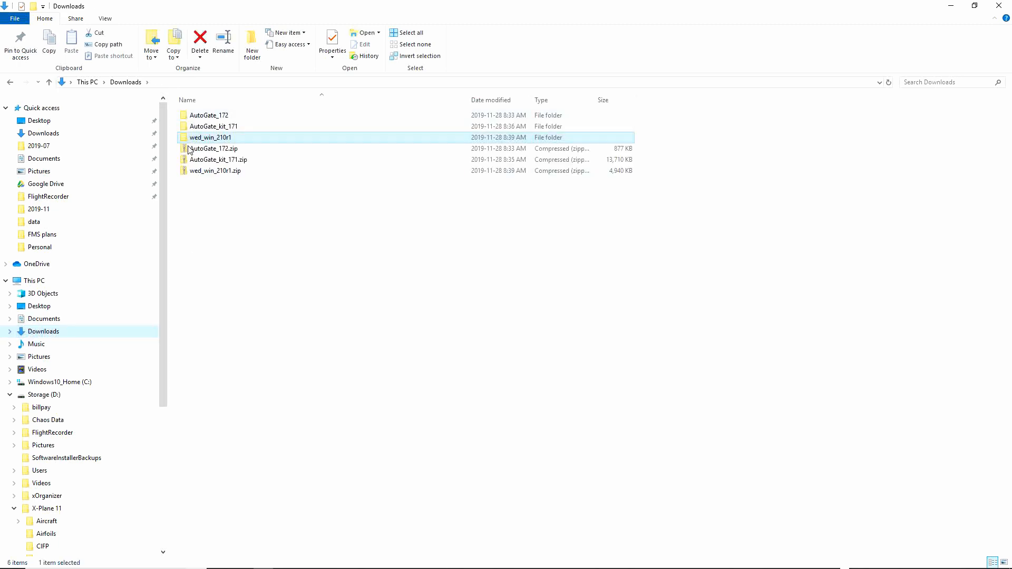
click(9, 331)
click(15, 344)
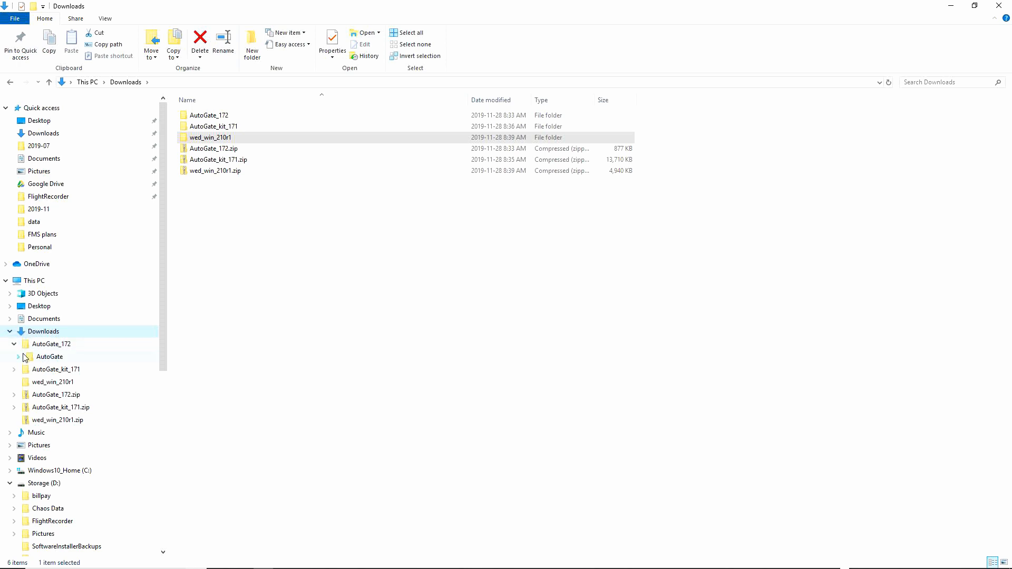
click(19, 358)
click(31, 358)
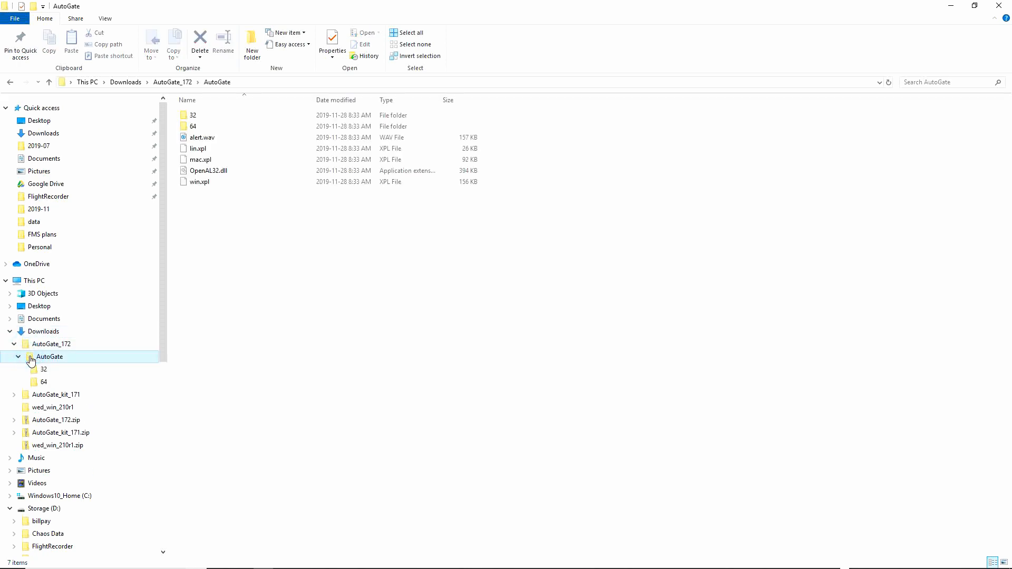
click(29, 345)
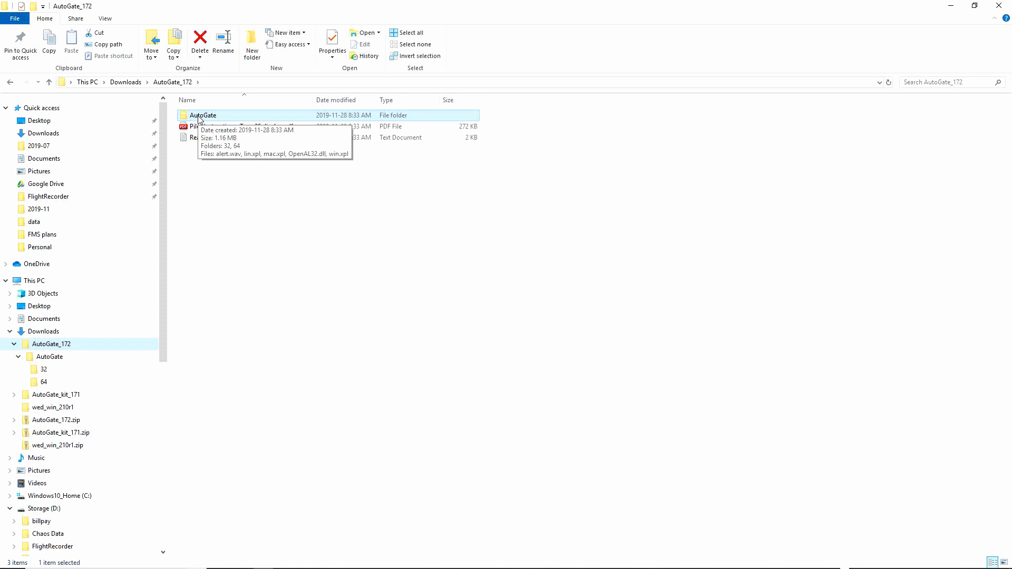
click(13, 345)
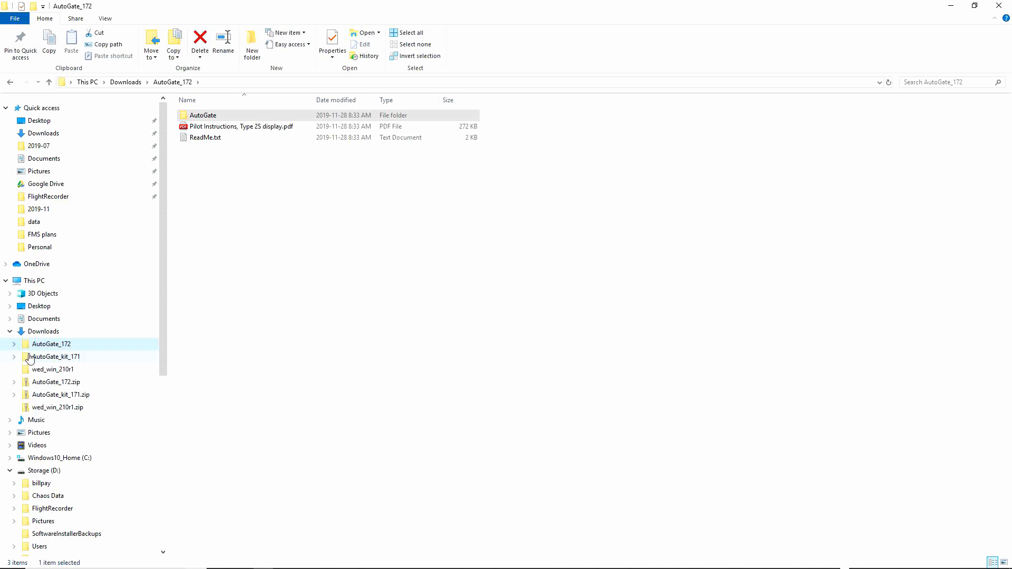
- Examine the contents of the AutoGate_kit_171 folder and dismiss the Malwarebytes advertisement
click(26, 356)
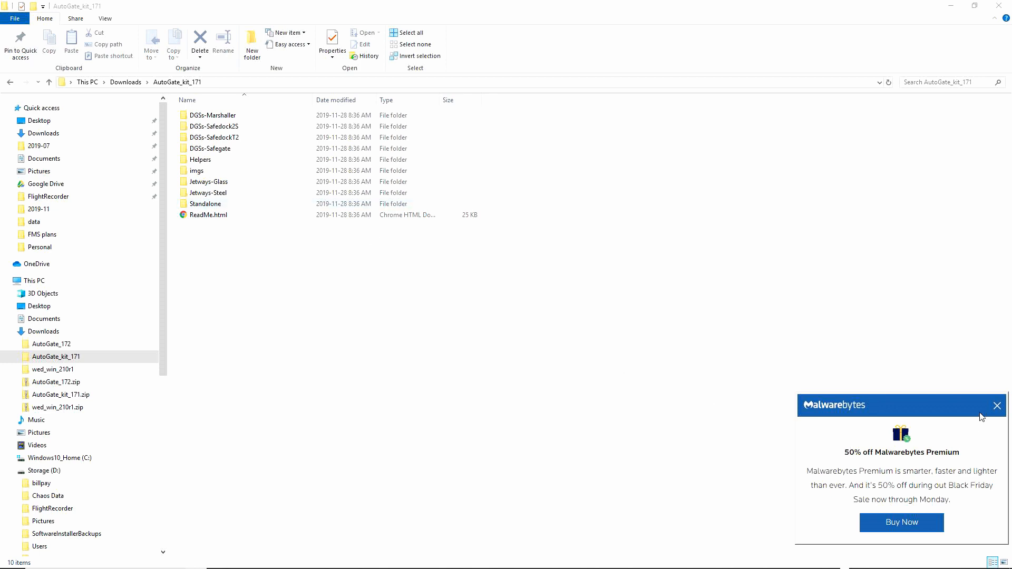
click(996, 407)
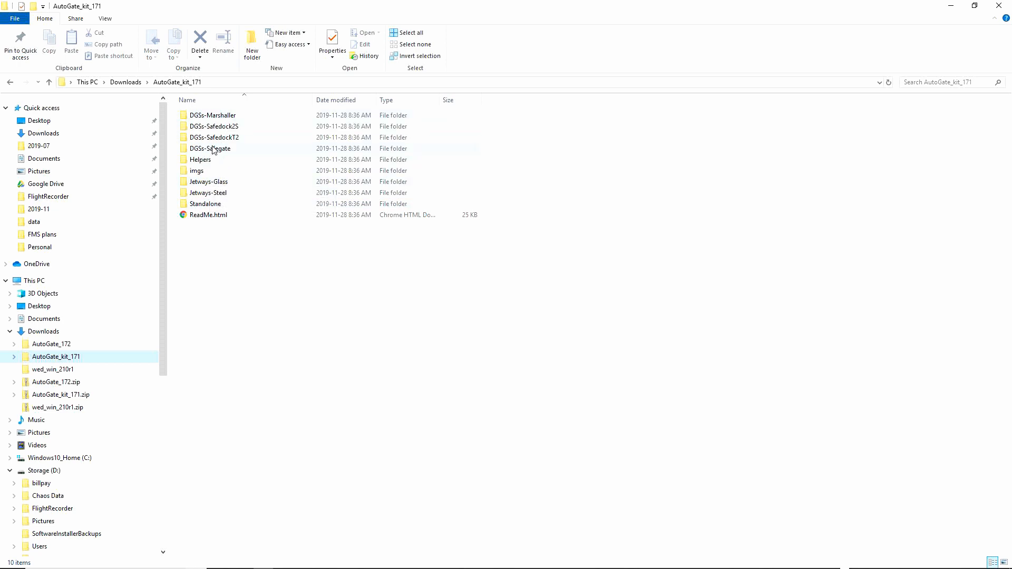
mouse_move(211, 141)
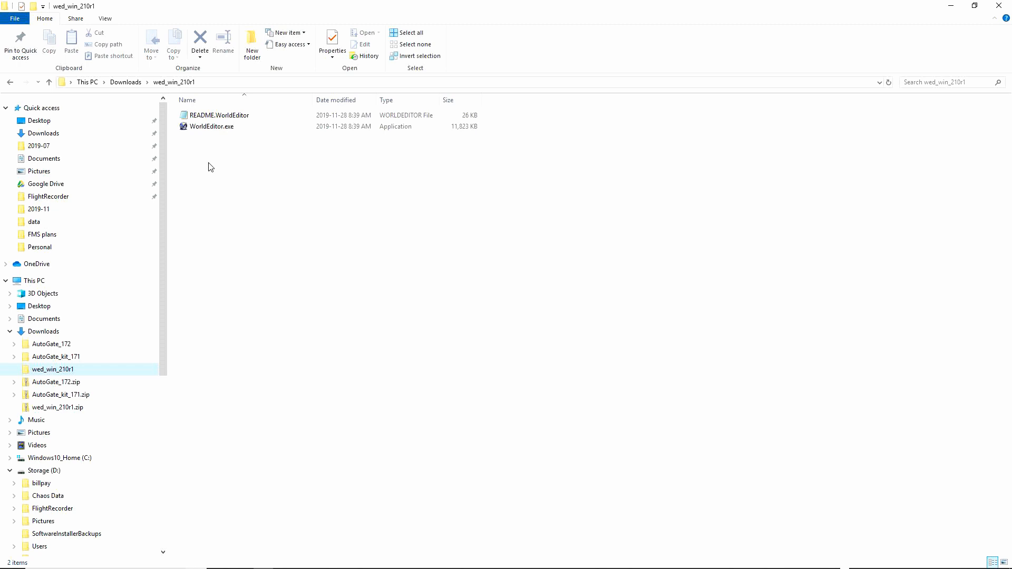
- Launch WorldEditor.exe from the wed_win_210r1 folder, leaving its window clear with File Explorer minimized
double_click(185, 128)
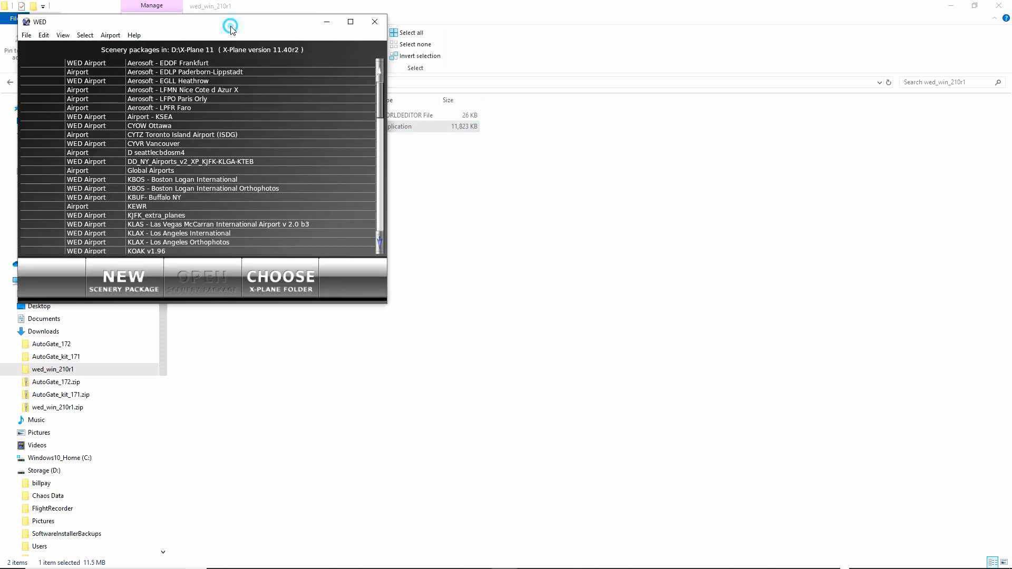
drag(231, 24, 482, 158)
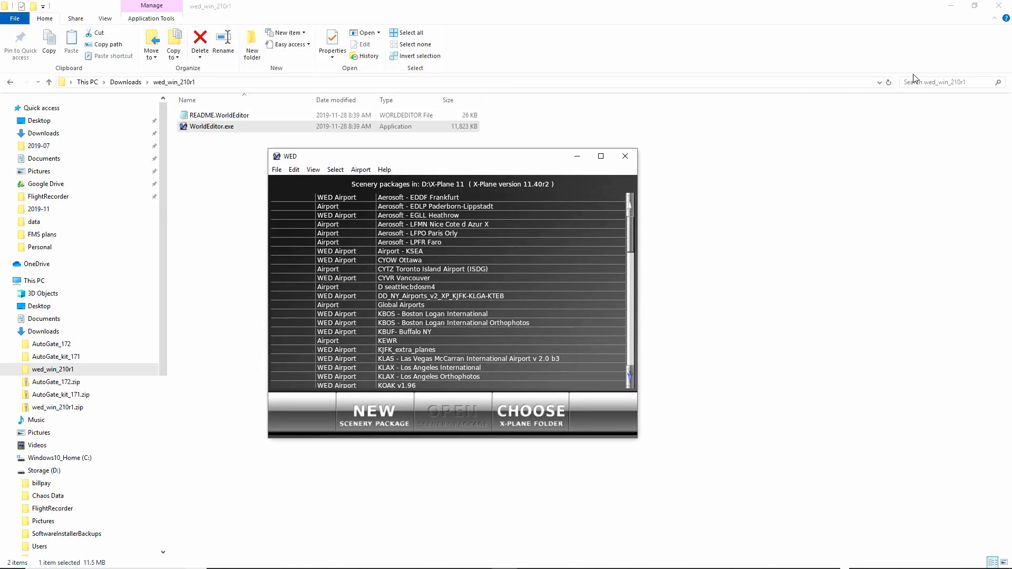
click(951, 9)
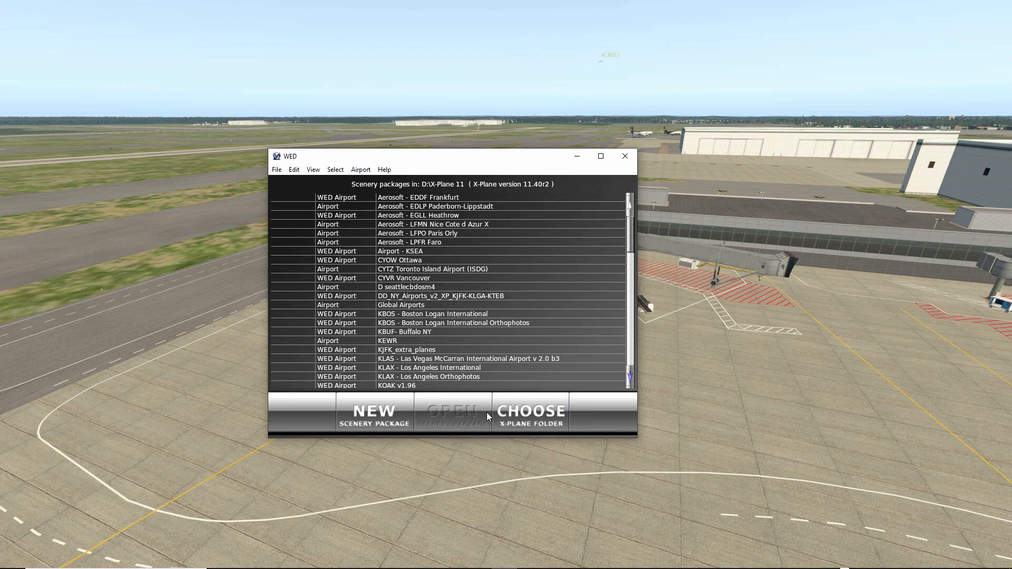
- Create a new scenery package in the X-Plane 11 folder and name it CYYZ-Toronto
click(514, 410)
click(374, 414)
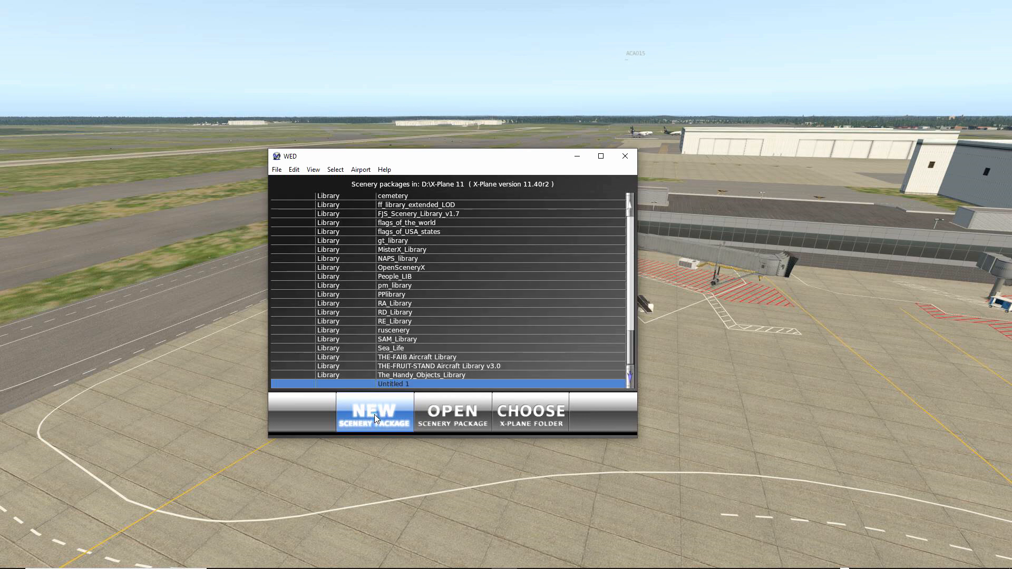
click(396, 387)
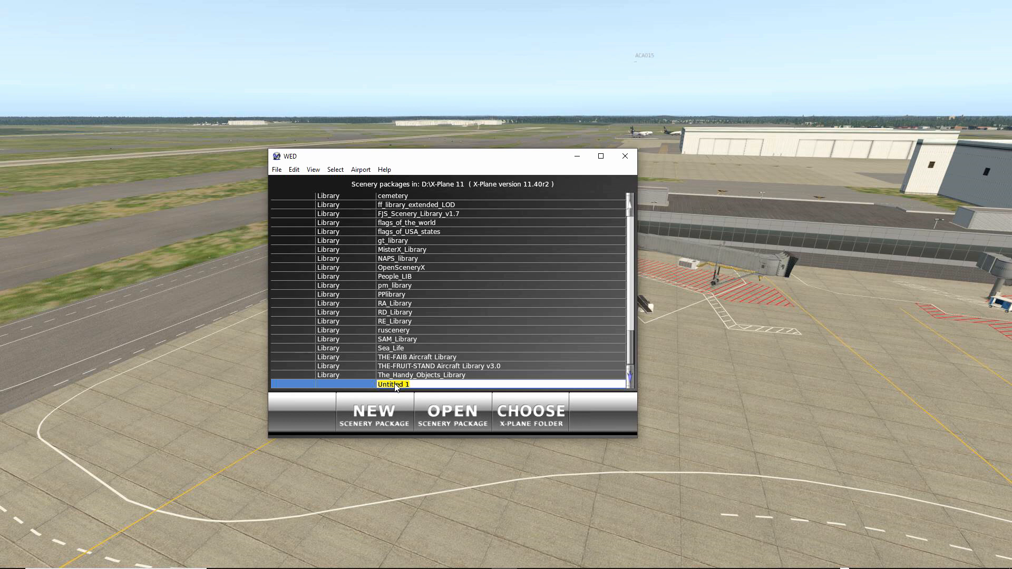
text(C)
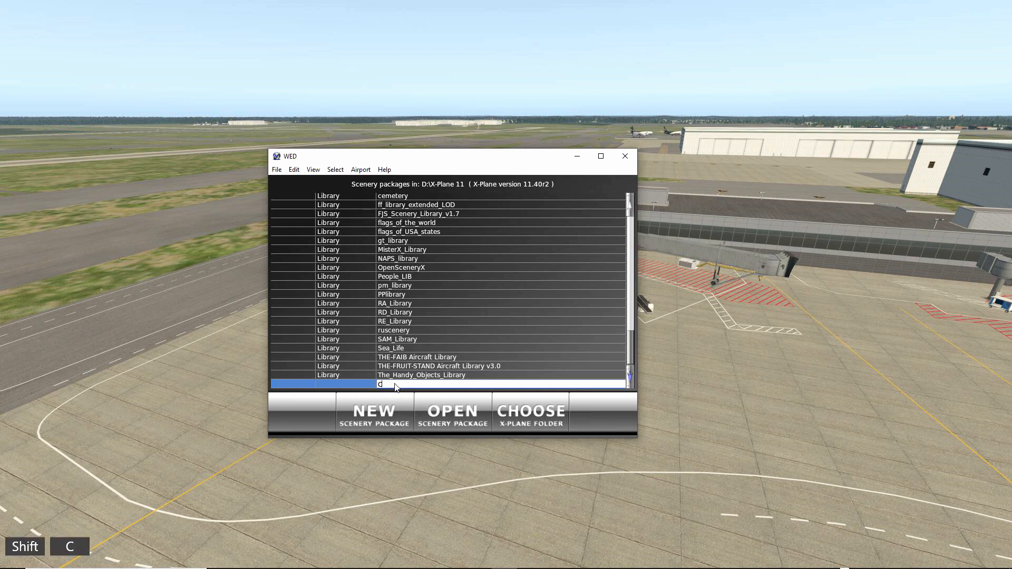
text(YYZ)
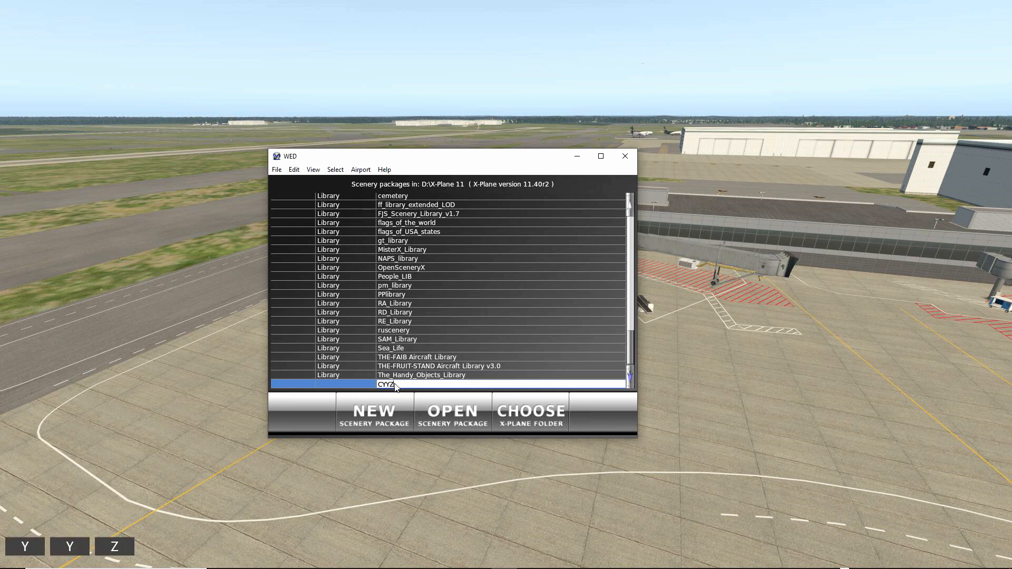
text(-)
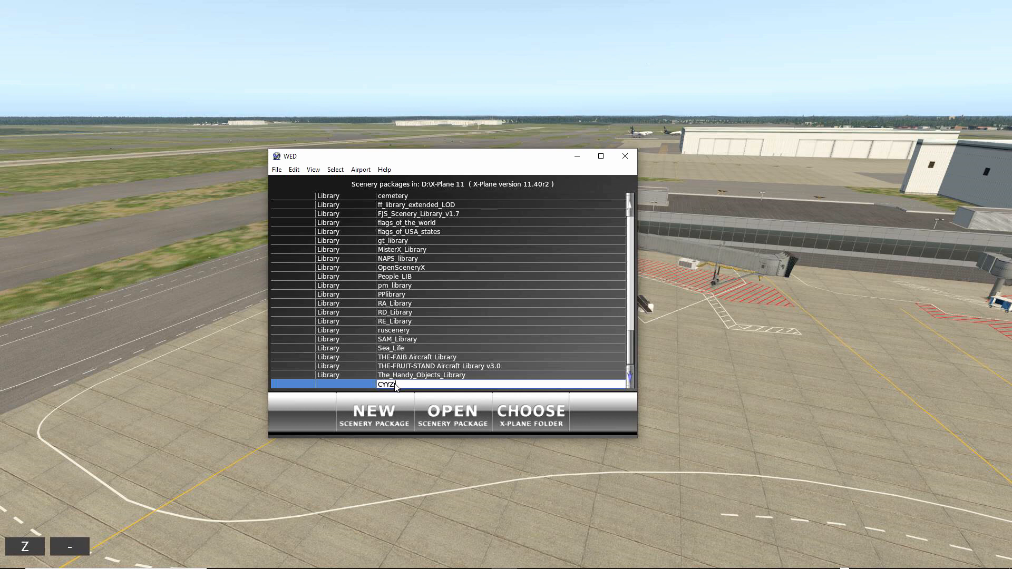
text(Tor)
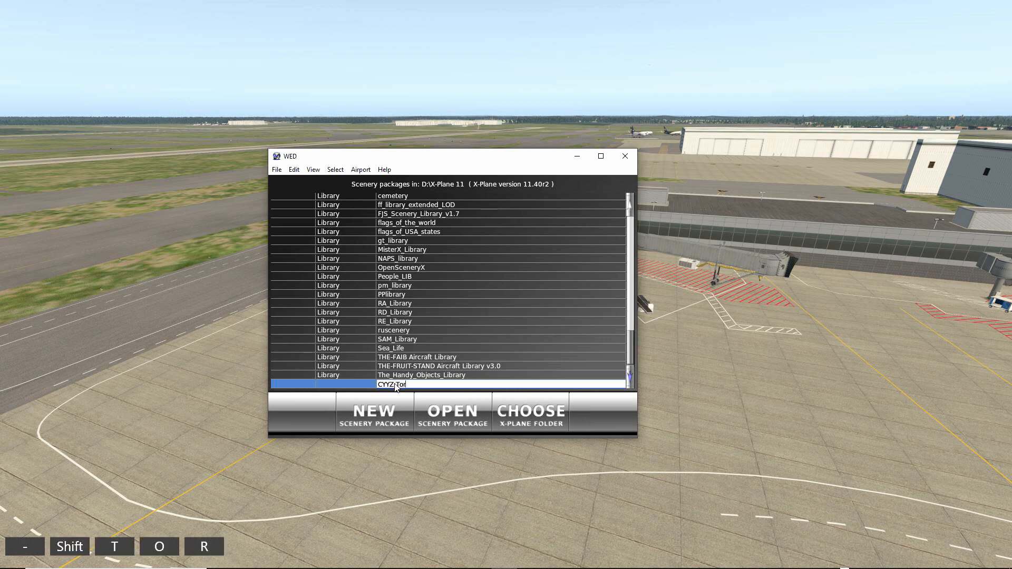
text(onto)
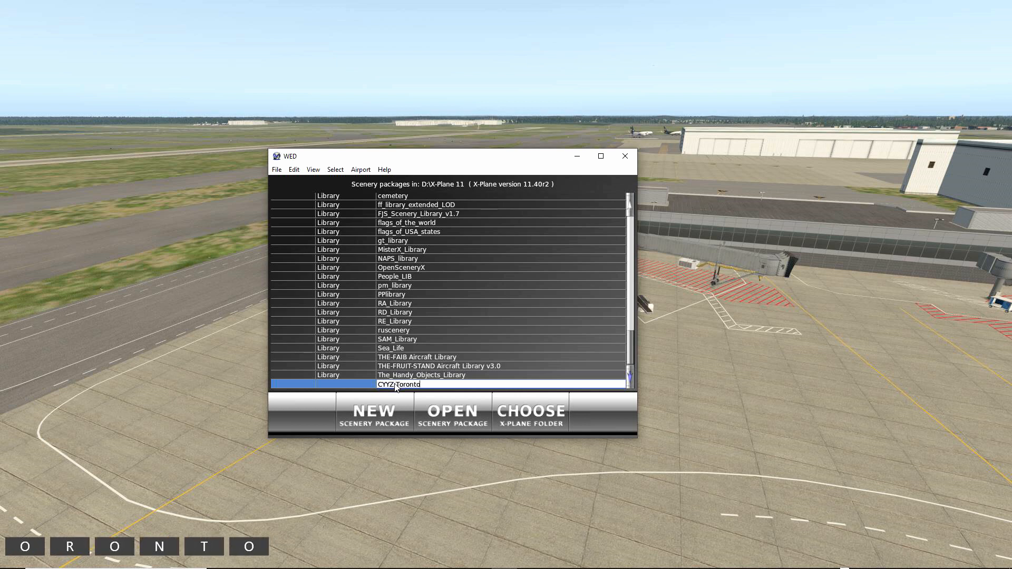
key(Return)
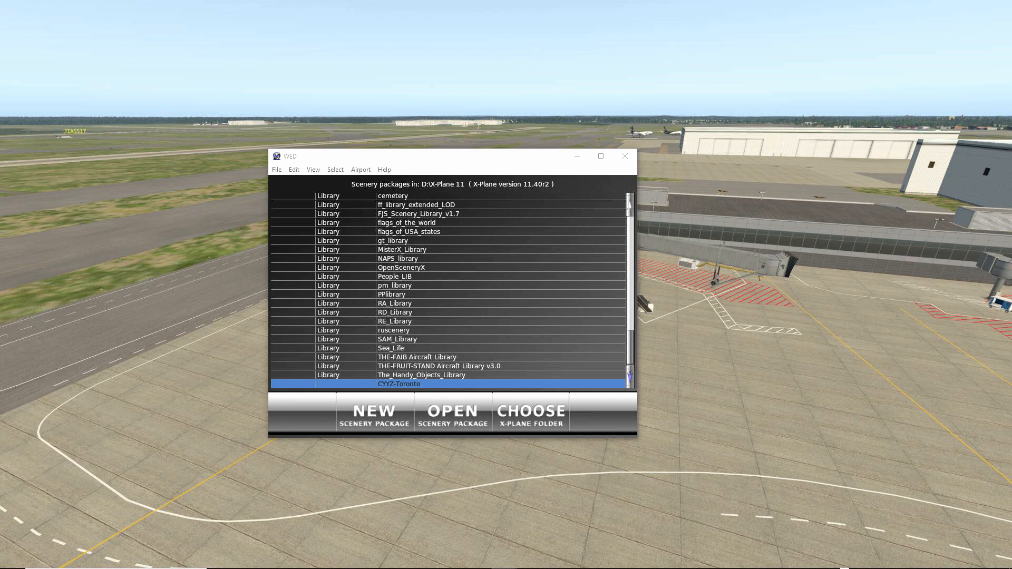
- Open the CYYZ-Toronto package and list the Airport Scenery Gateway packs available for importing airport CYYZ
drag(1011, 32, 507, 1)
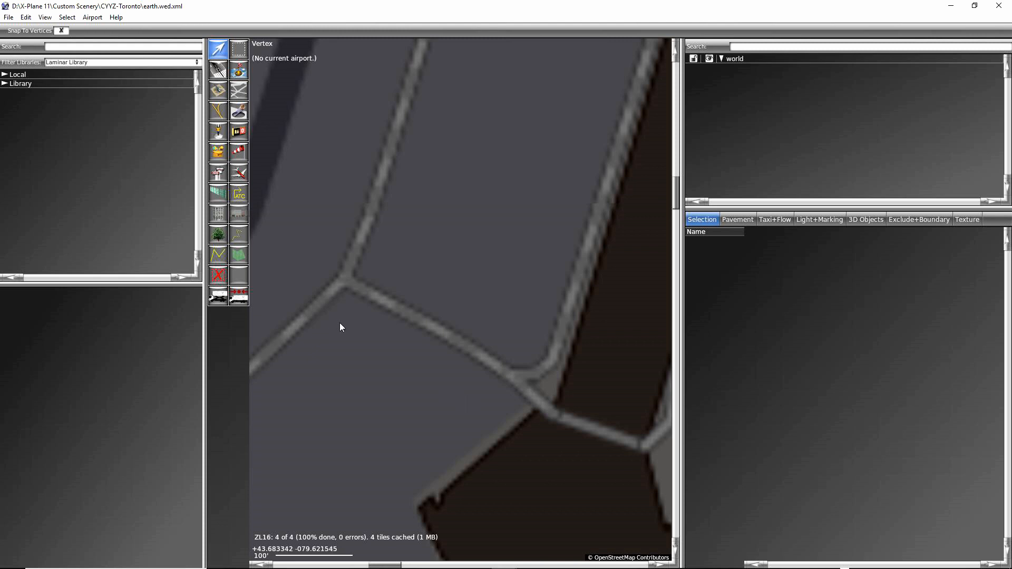
click(9, 19)
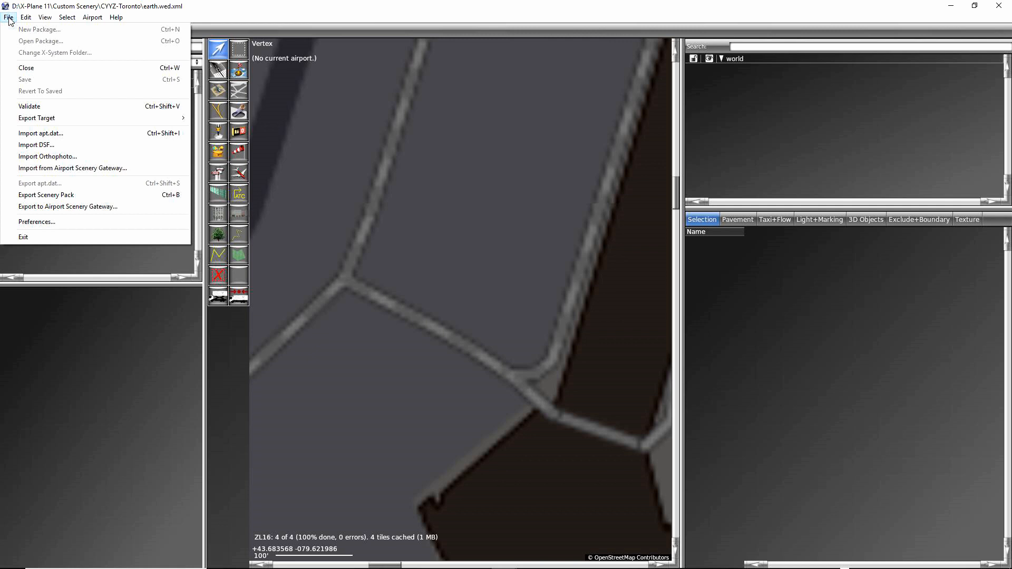
click(24, 169)
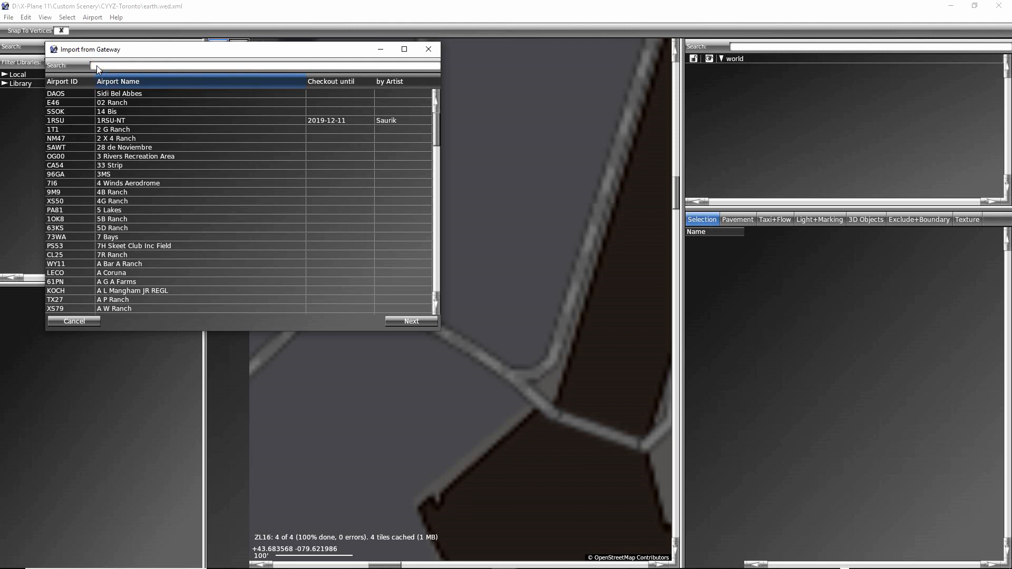
text(cyyz)
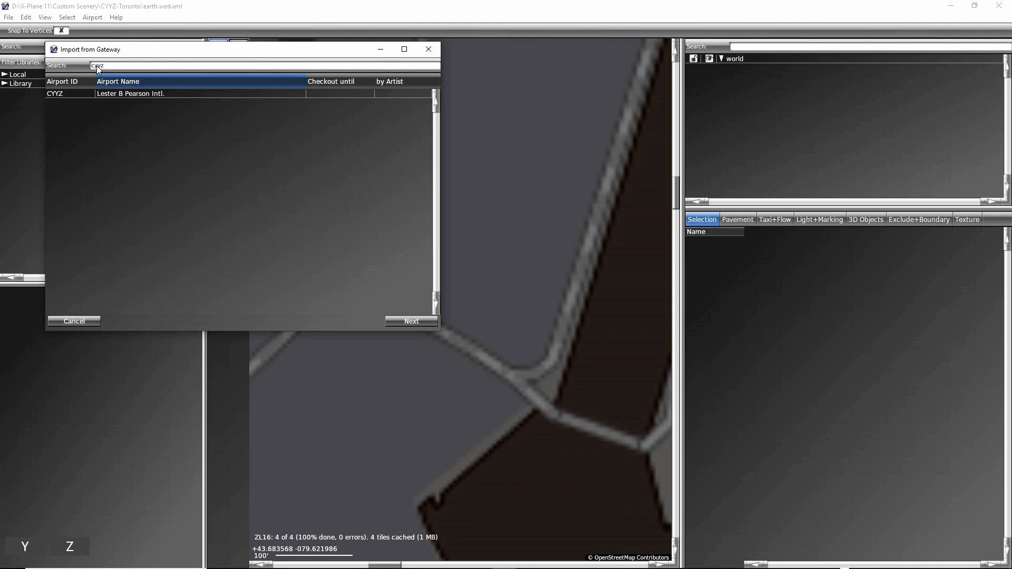
click(163, 96)
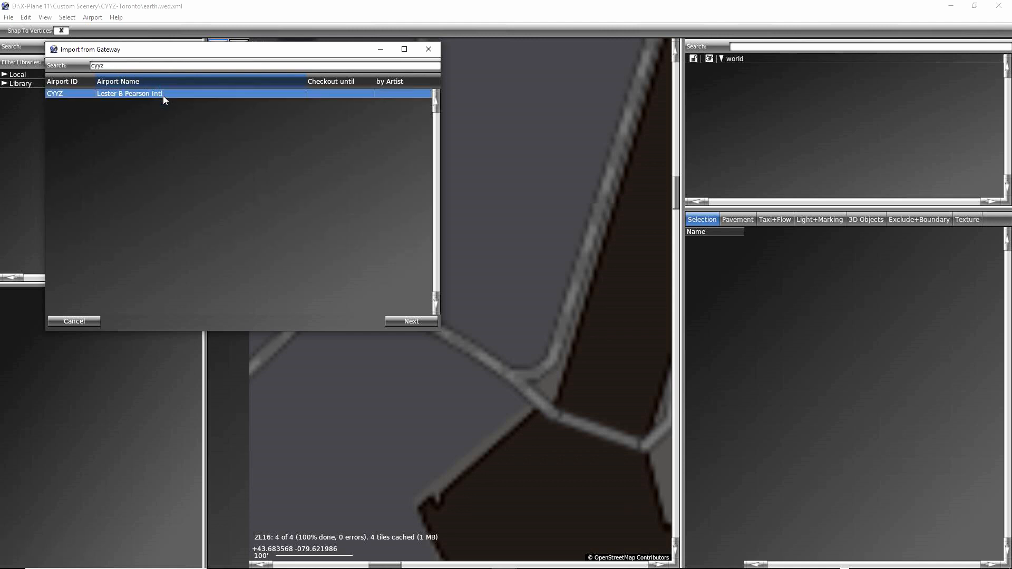
click(411, 321)
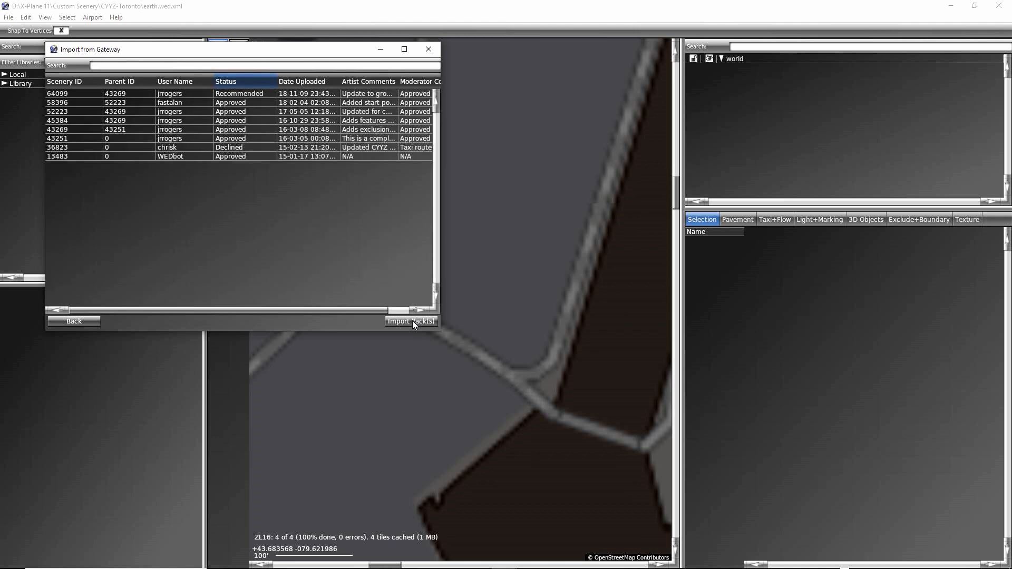
- Read the moderator comments on the CYYZ packs and import the Recommended pack with scenery ID 64099
click(404, 49)
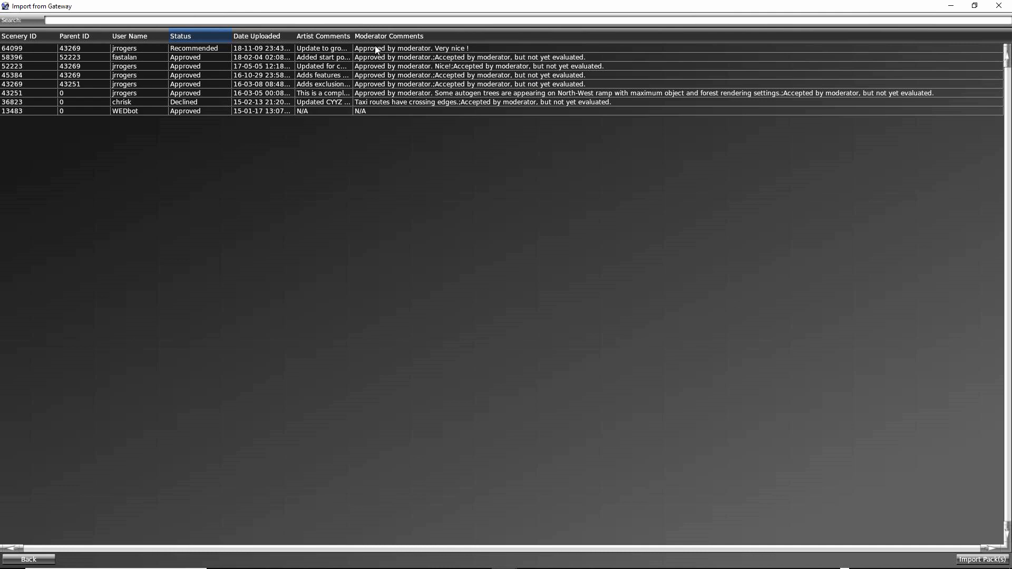
click(195, 48)
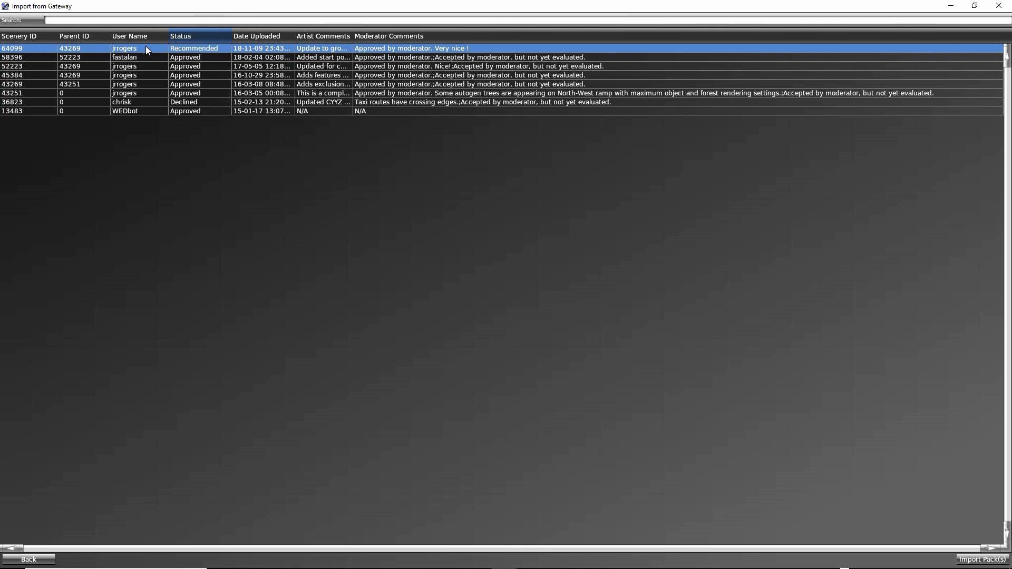
click(974, 6)
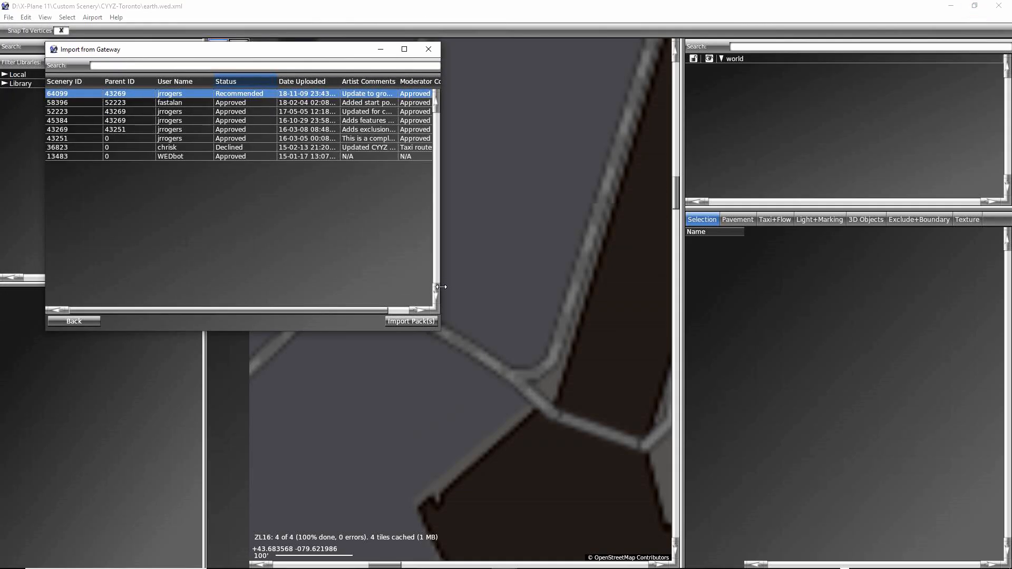
click(421, 322)
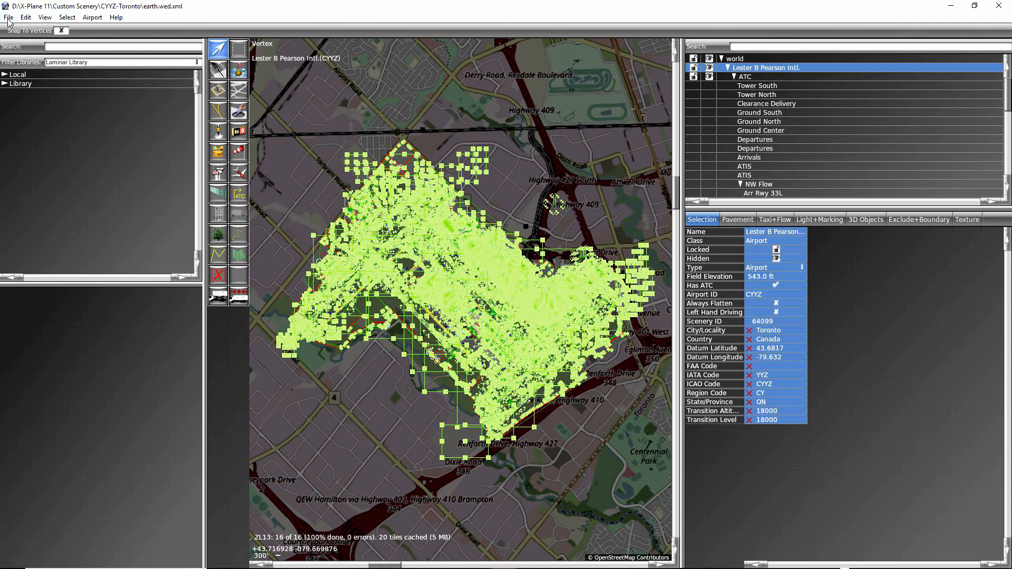
- Try to export the CYYZ-Toronto scenery pack and close the validation results
click(9, 18)
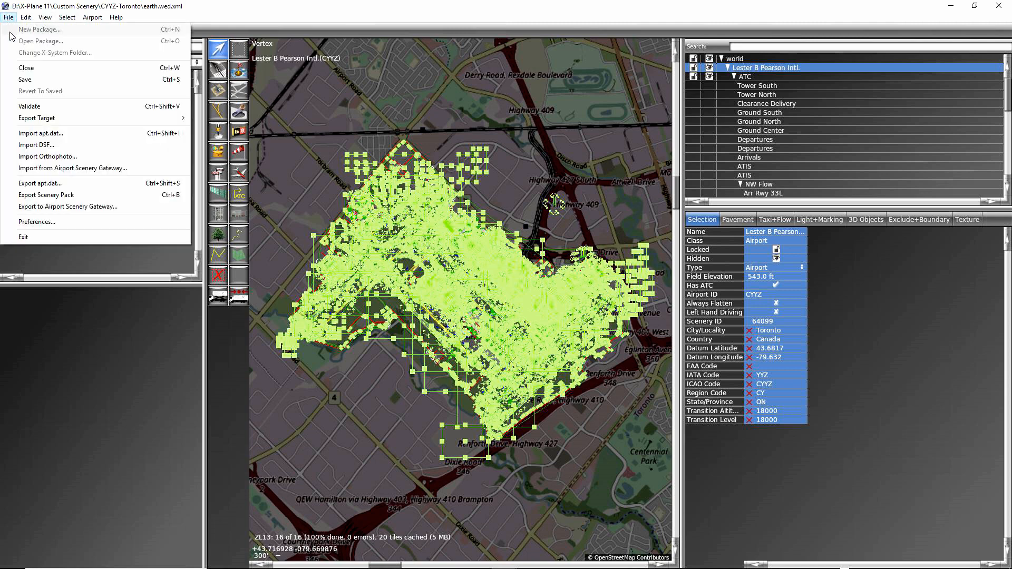
click(51, 199)
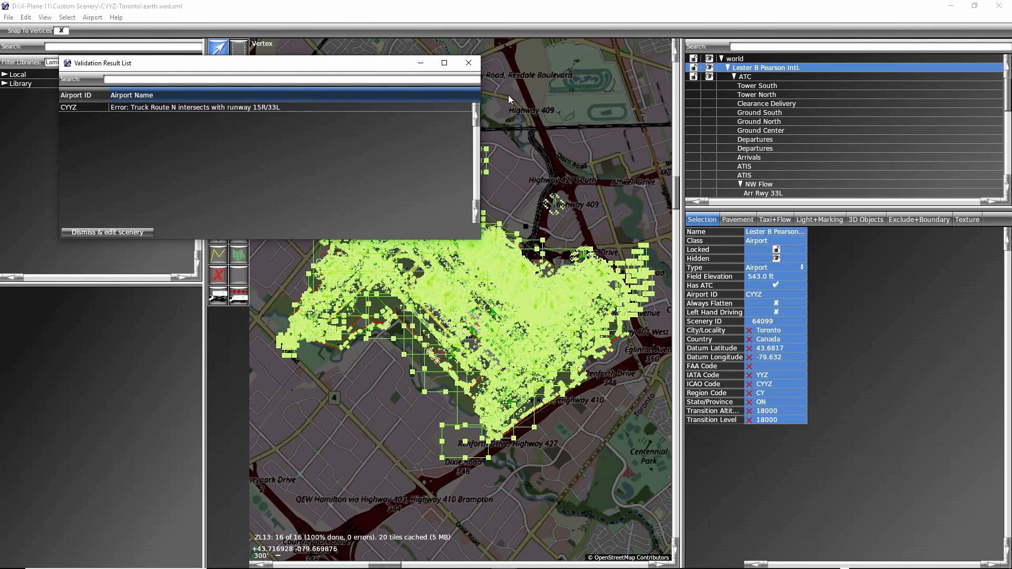
click(468, 63)
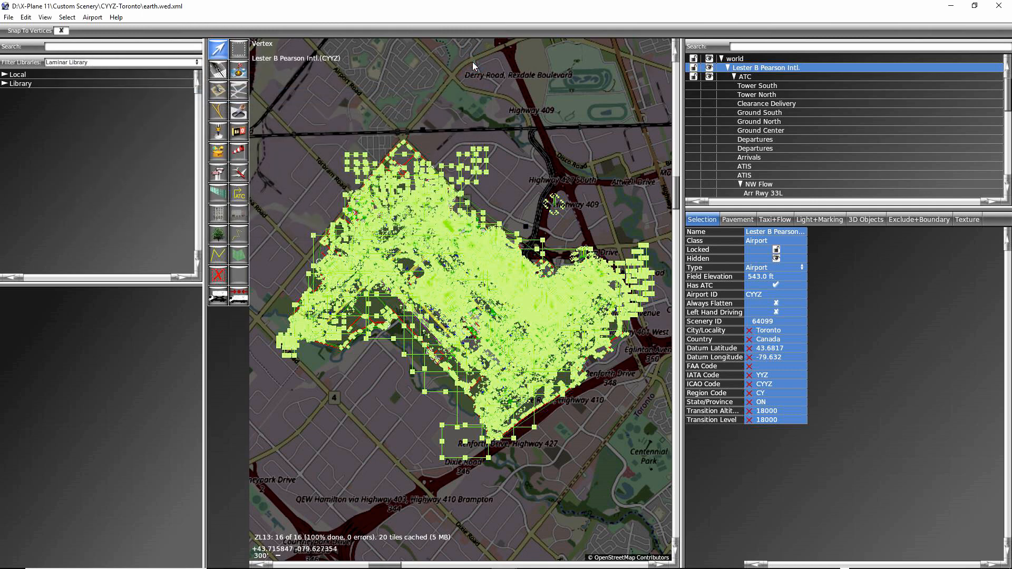
- Collapse the airport's hierarchy groups from ATC through Ground Routes, including Ground Vehicles, Lights, Markings, Ramp Starts, Runways, Signs and Taxi Routes
click(733, 78)
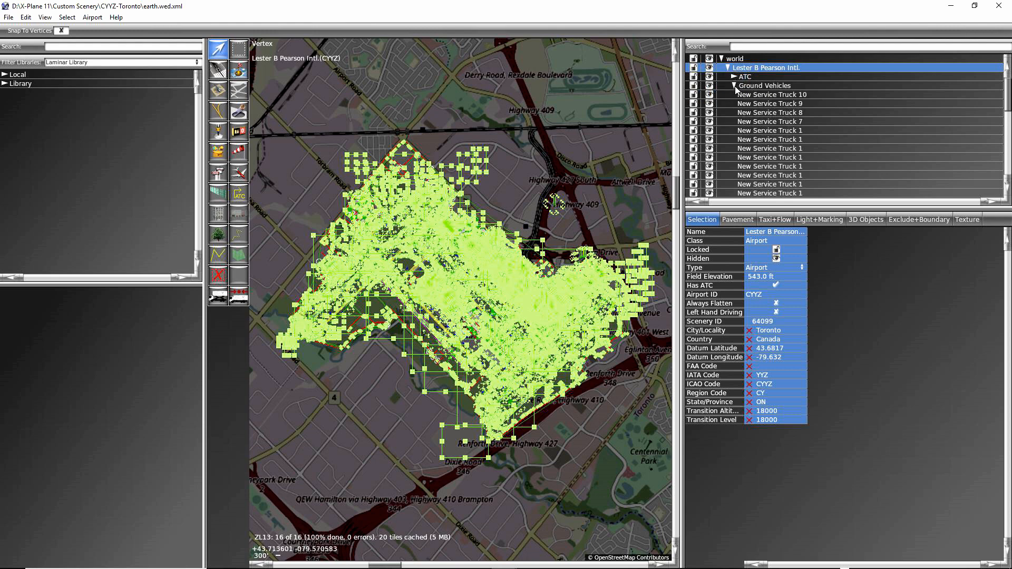
click(735, 86)
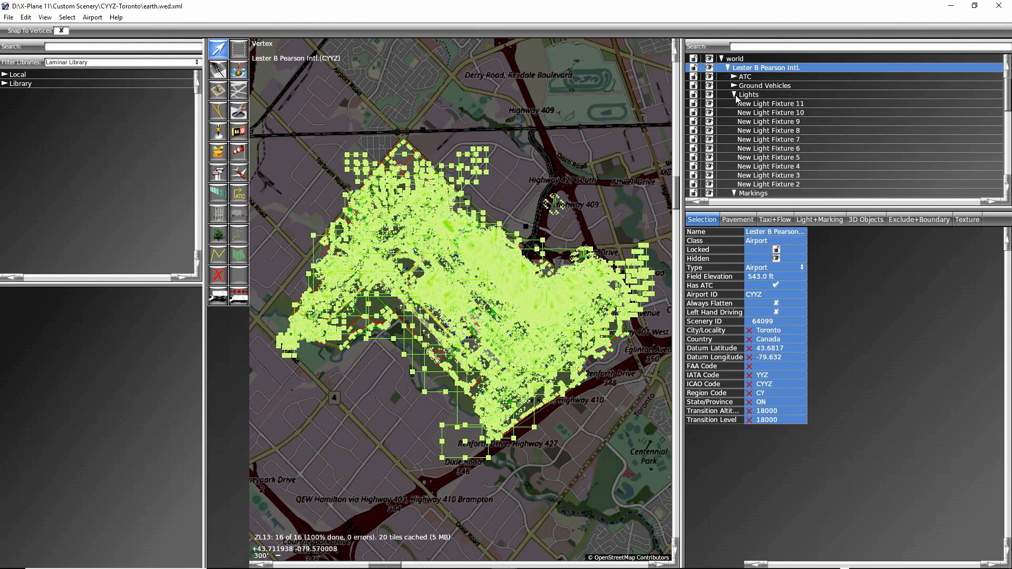
click(734, 94)
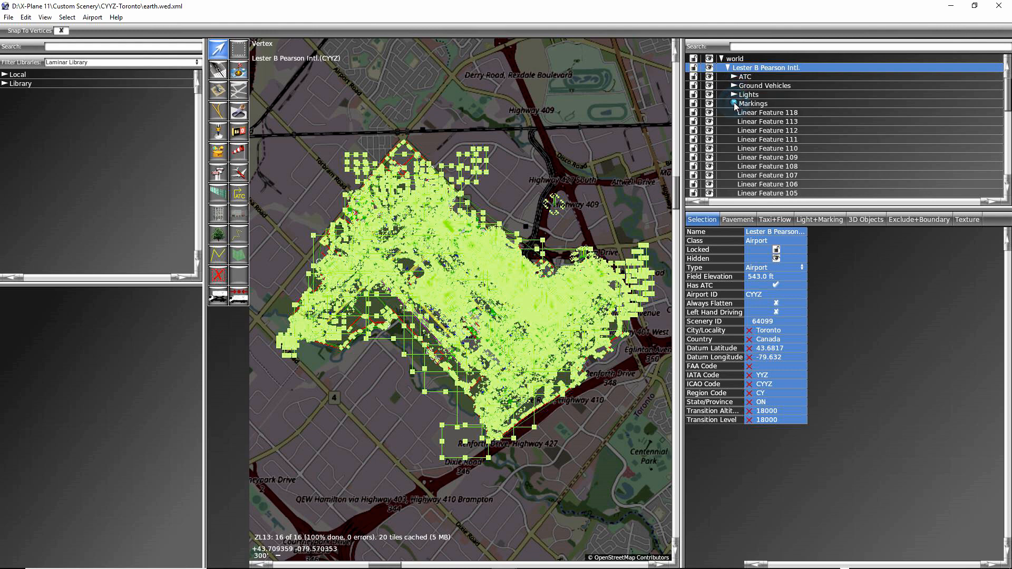
click(734, 104)
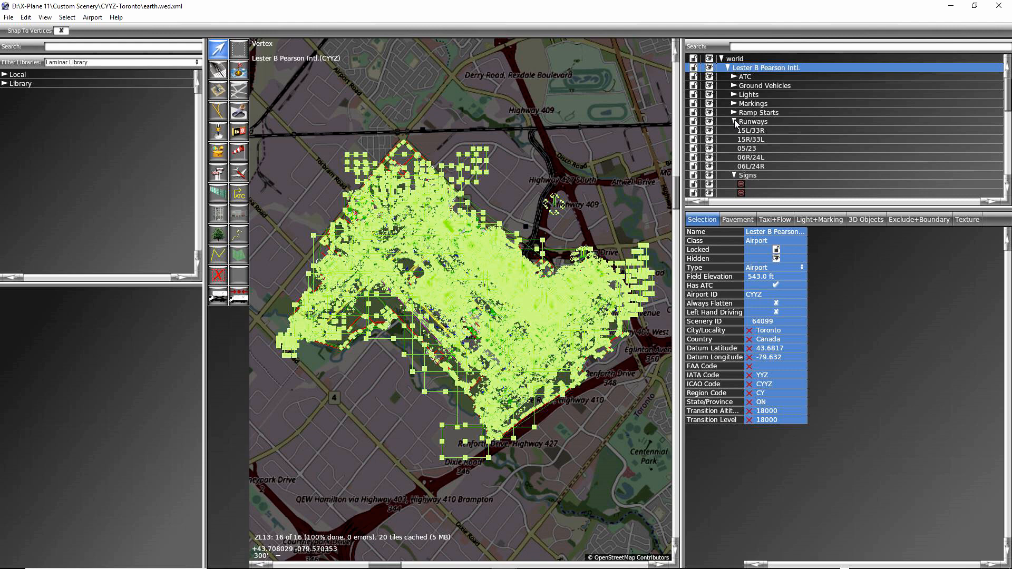
click(734, 122)
click(735, 131)
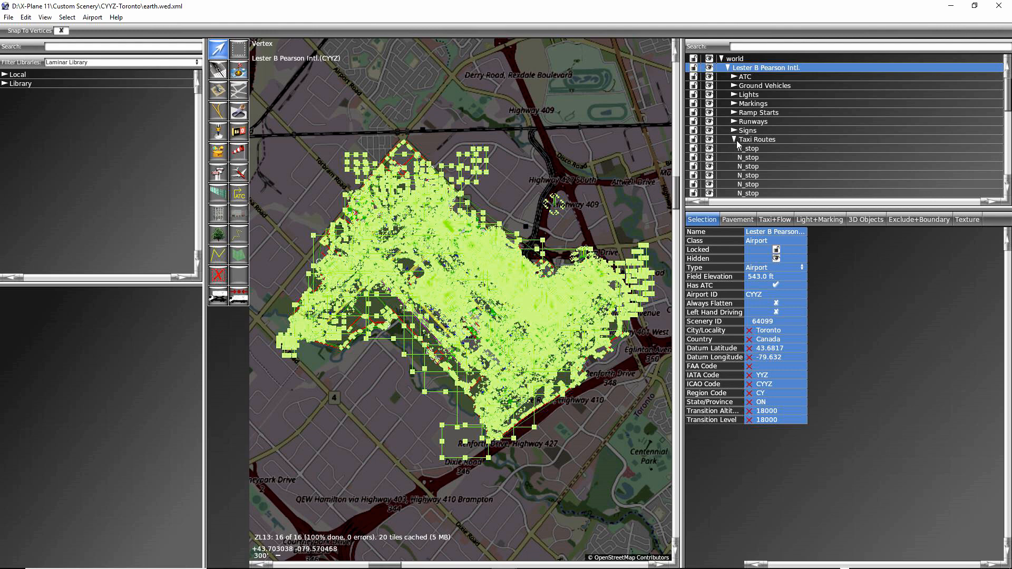
click(734, 139)
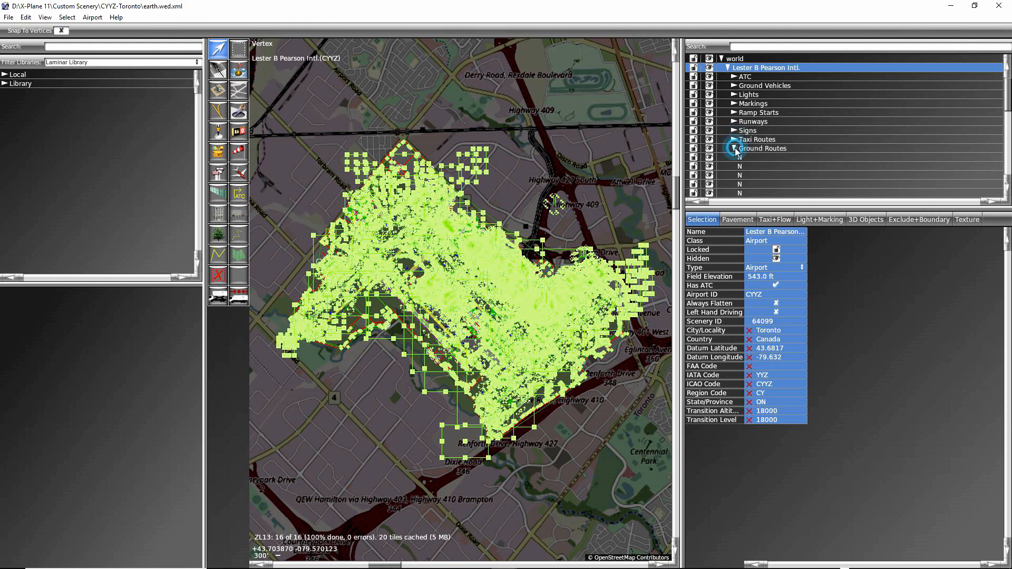
click(734, 157)
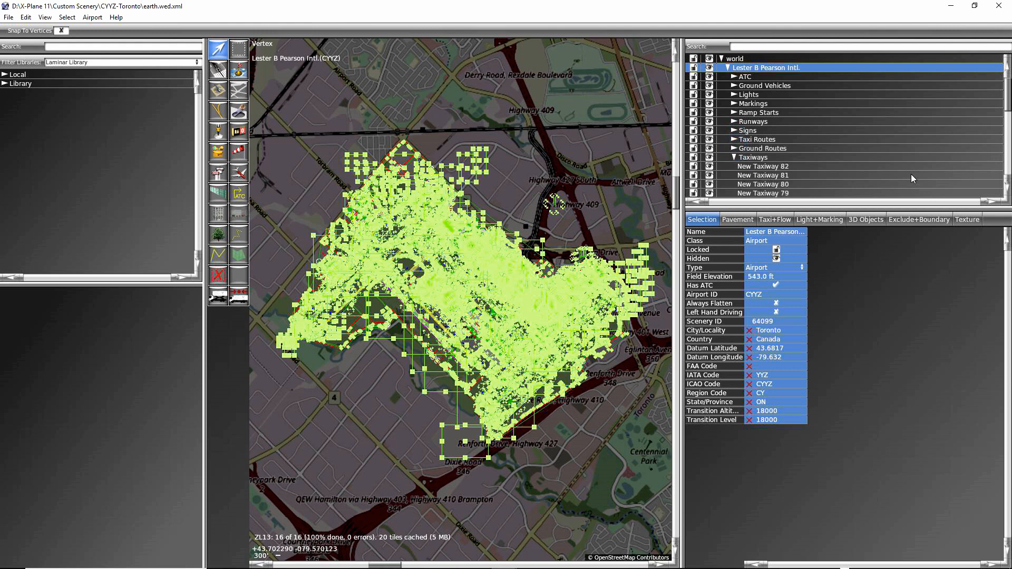
- Collapse the remaining hierarchy groups from Taxiways through Draped Polygons, including Windsocks, Exclusion Zones, Objects, Facades and Orthophotos
click(733, 157)
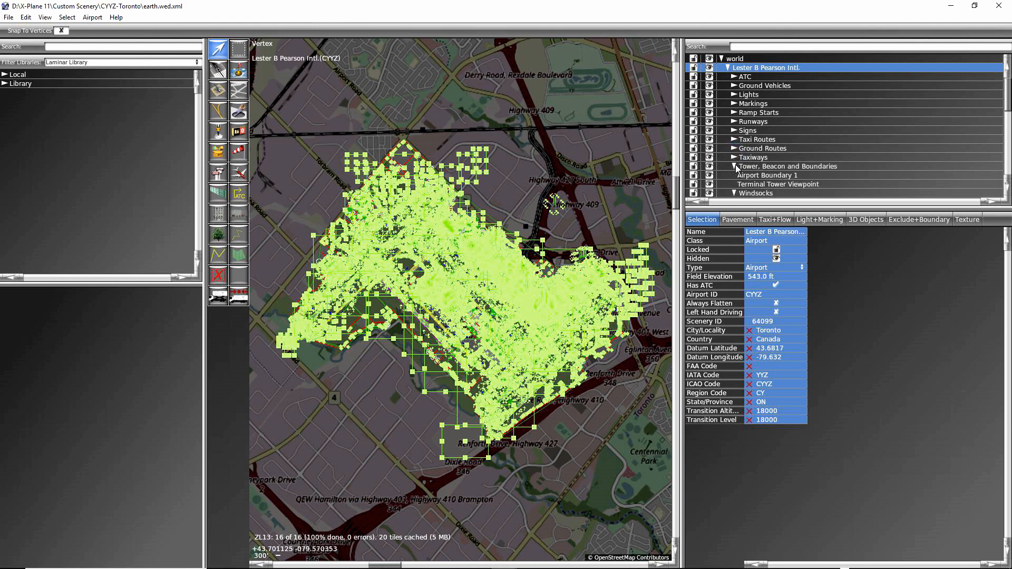
click(734, 165)
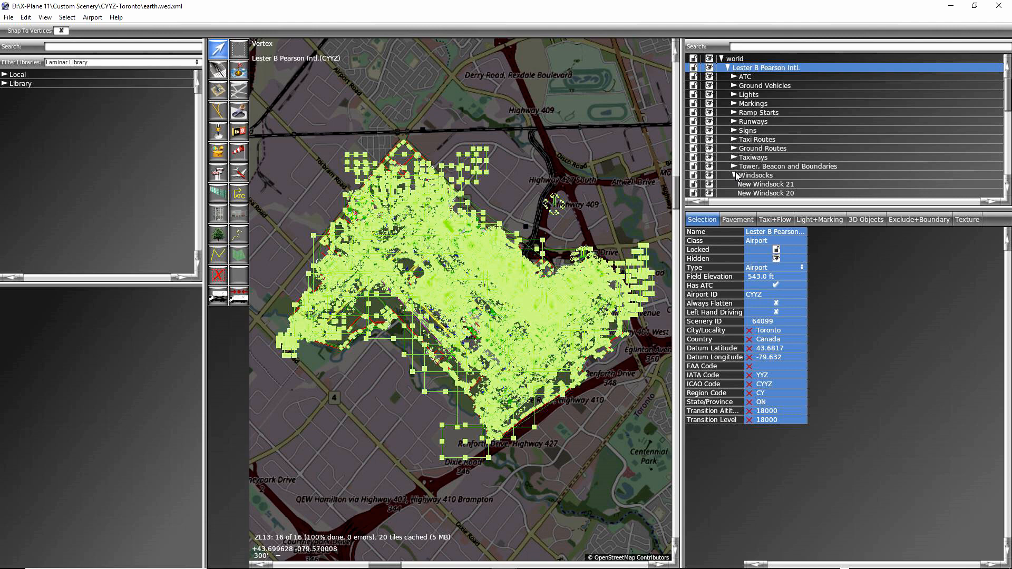
click(734, 175)
click(734, 184)
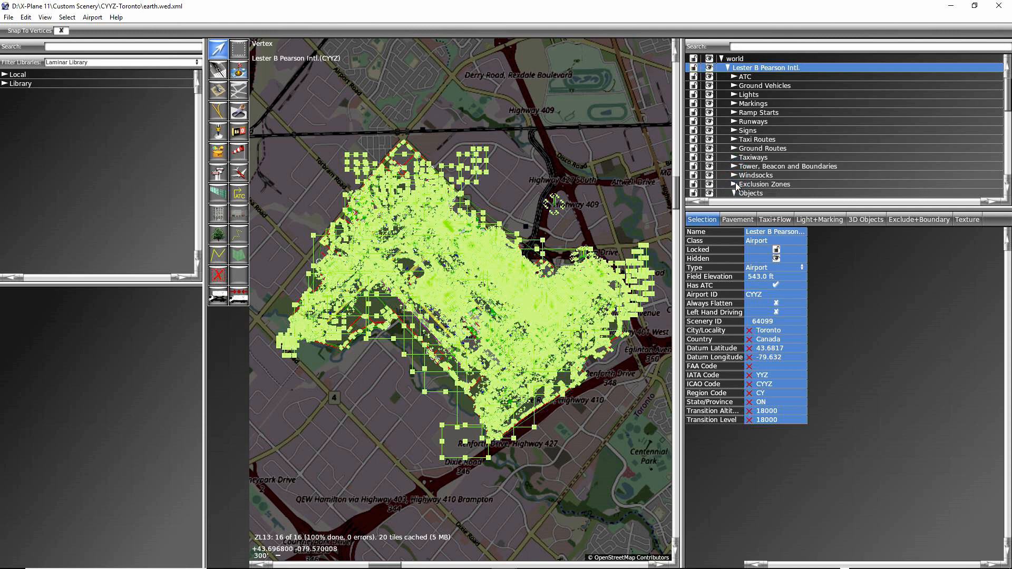
click(735, 192)
scroll(995, 174, down, 3)
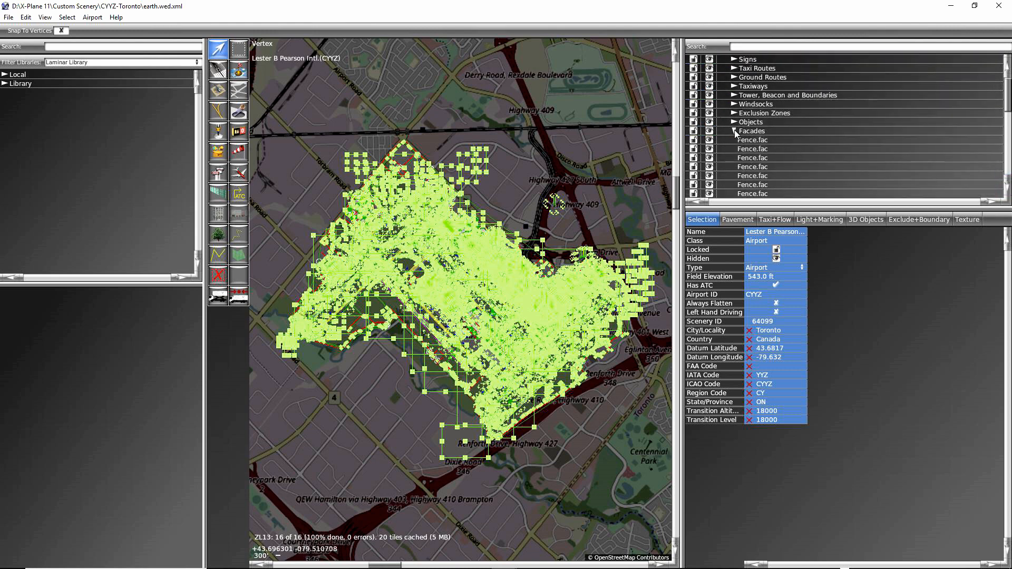
click(734, 131)
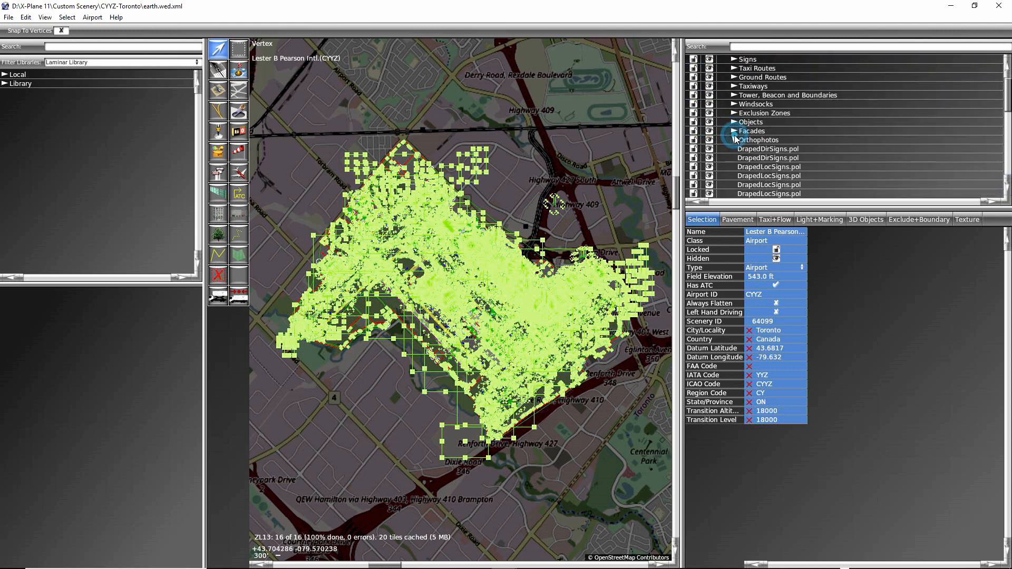
click(734, 131)
click(735, 132)
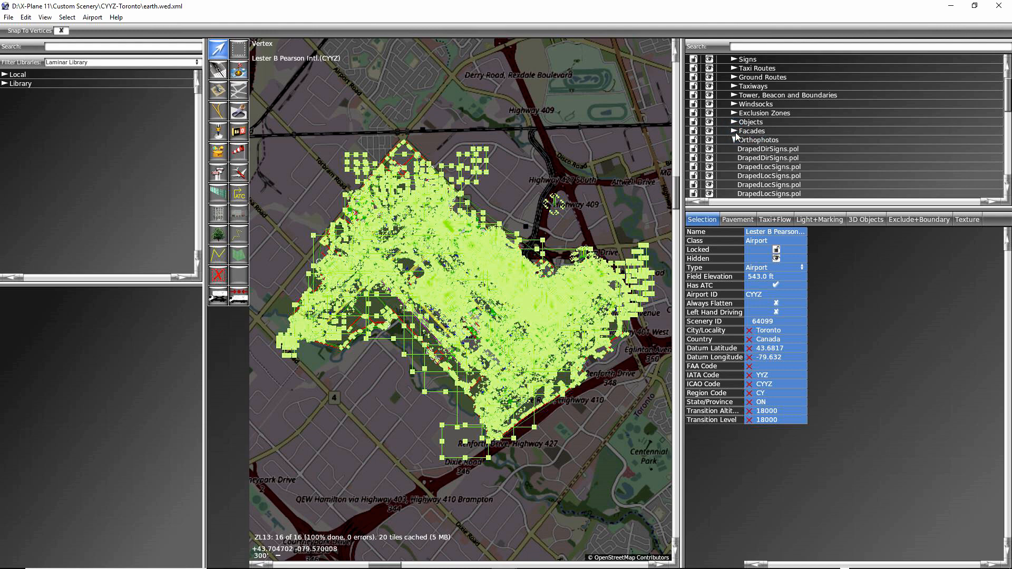
click(735, 140)
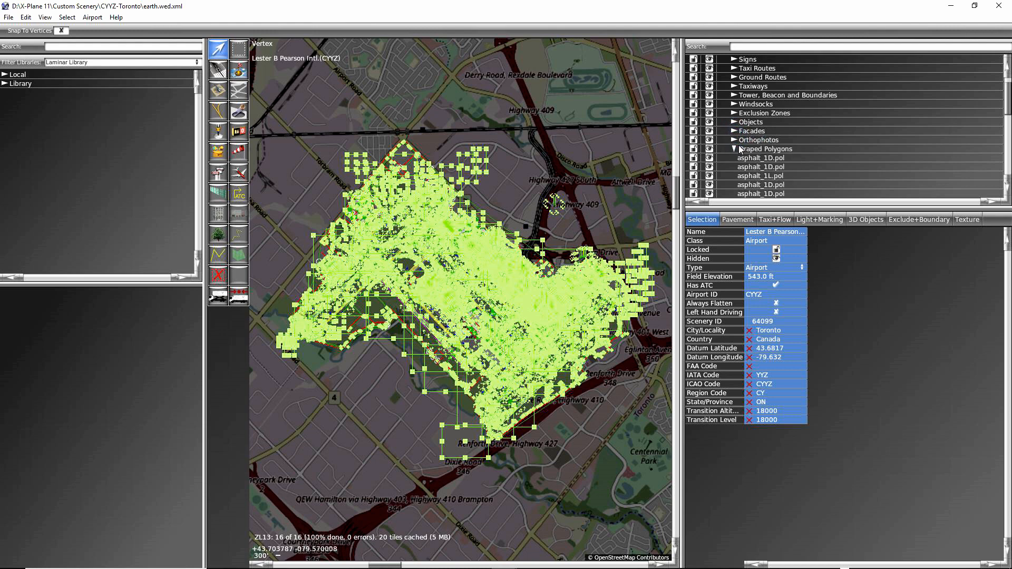
click(735, 149)
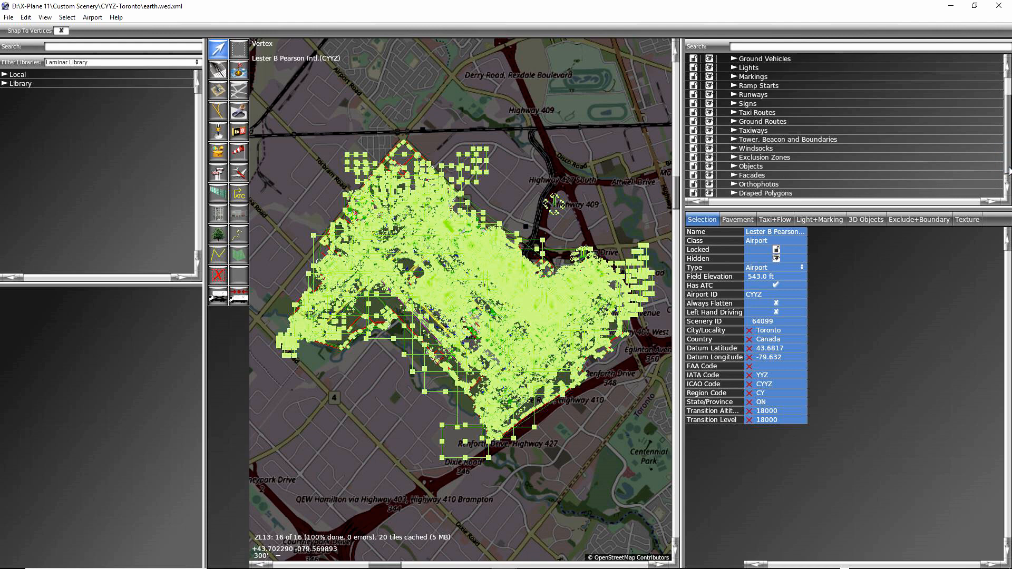
- Expand the Ramp Starts group to look through its entries, and collapse it again
drag(1009, 153, 1010, 120)
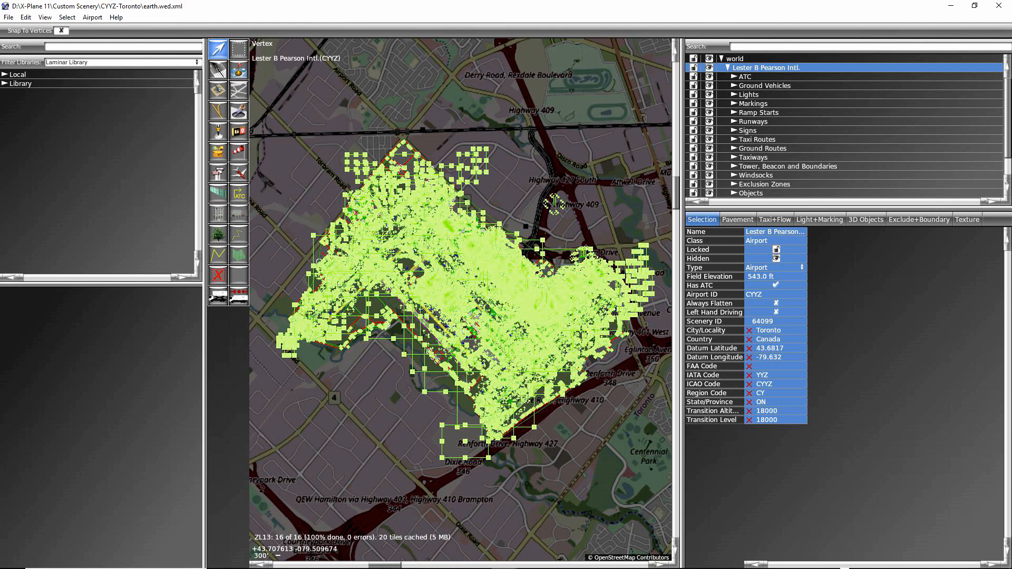
click(734, 112)
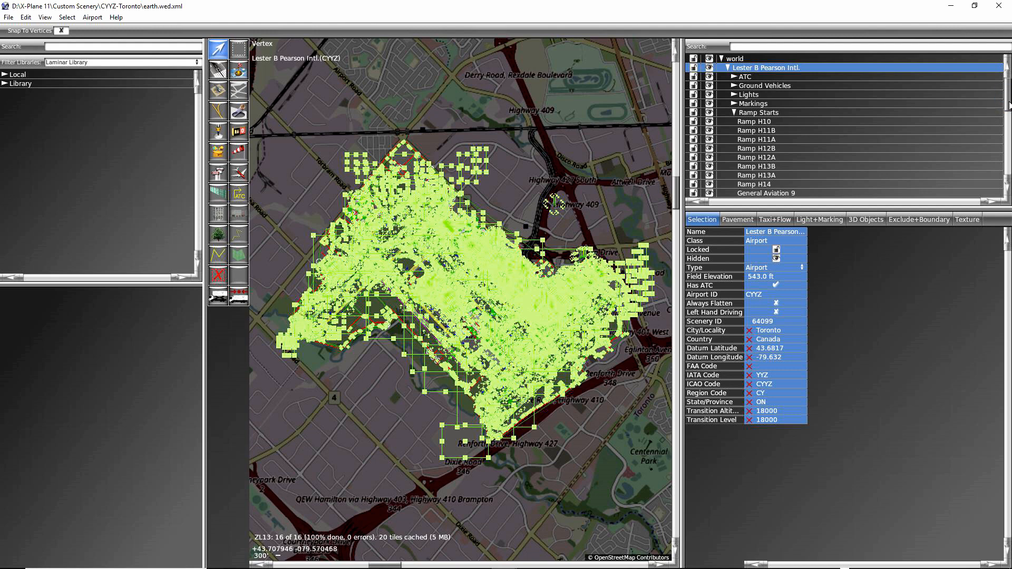
scroll(1007, 104, down, 10)
drag(1007, 104, 1006, 93)
click(734, 113)
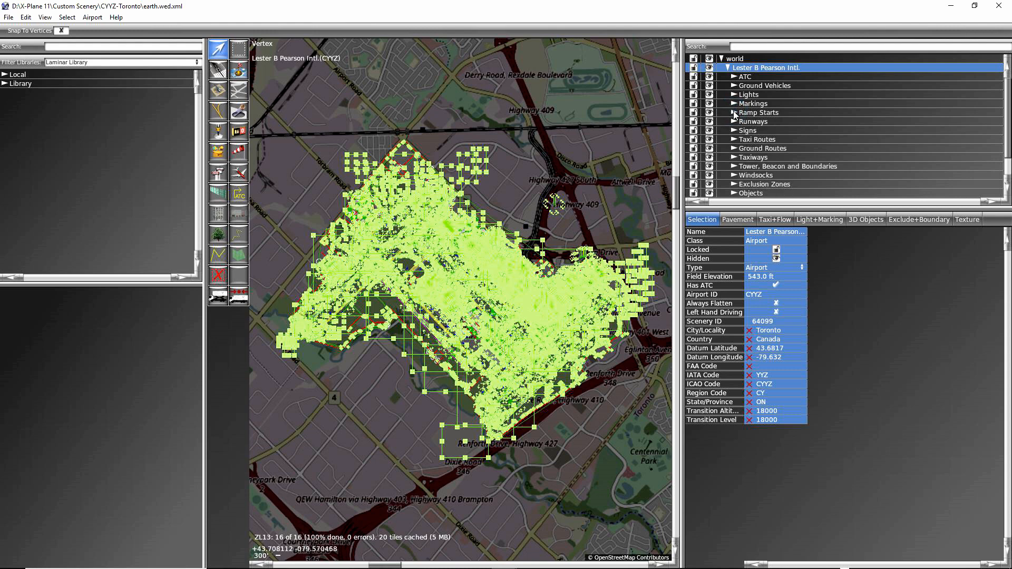
- Hide the ATC, Ground Vehicles, Lights, Markings and Ramp Starts groups on the map
click(710, 78)
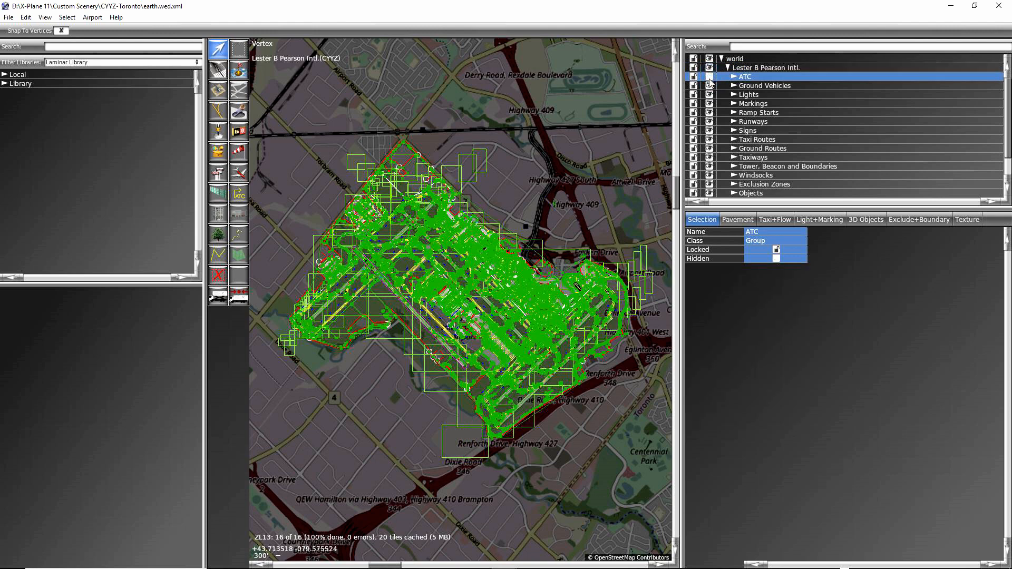
click(709, 86)
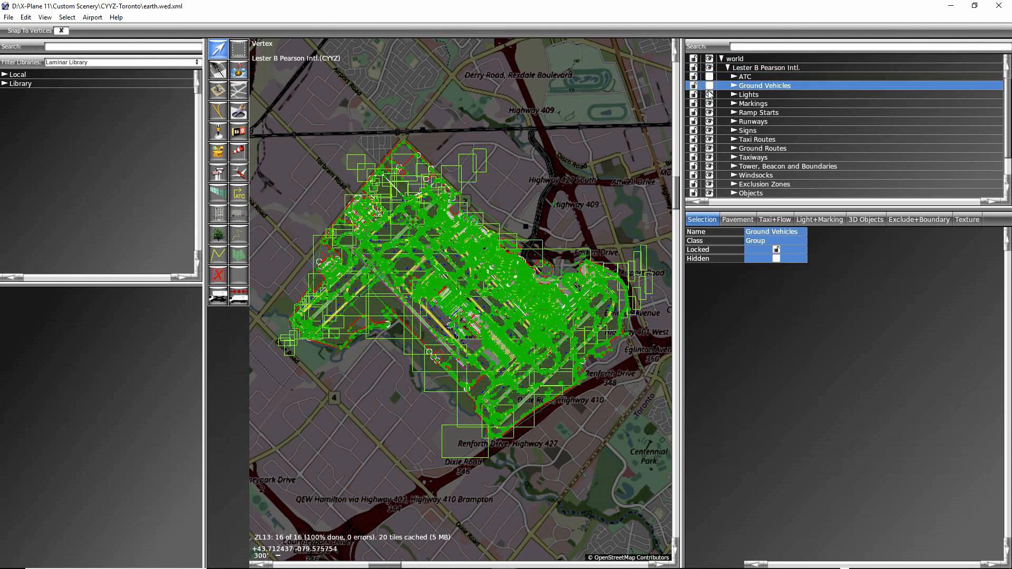
click(709, 95)
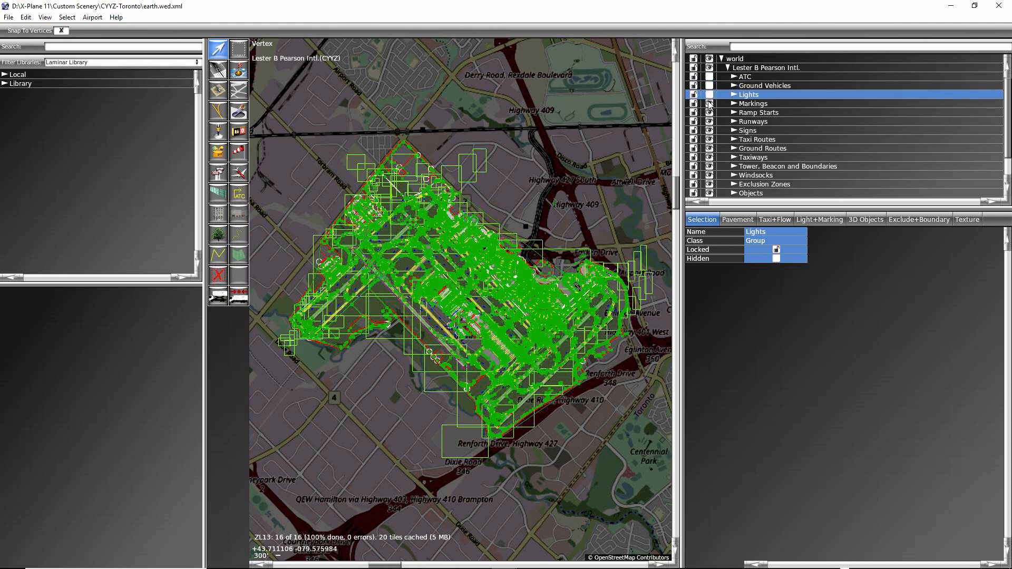
click(709, 104)
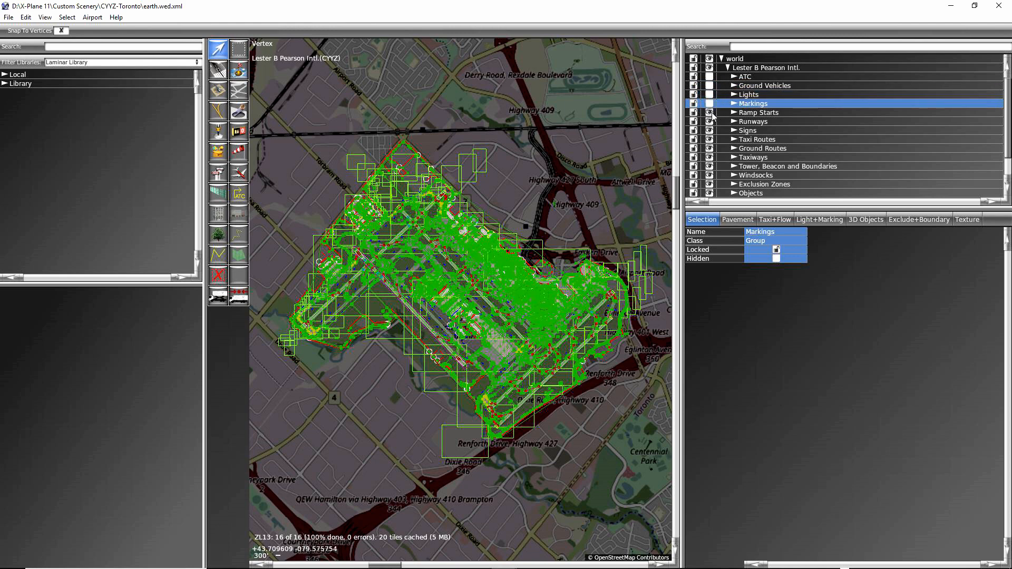
click(710, 112)
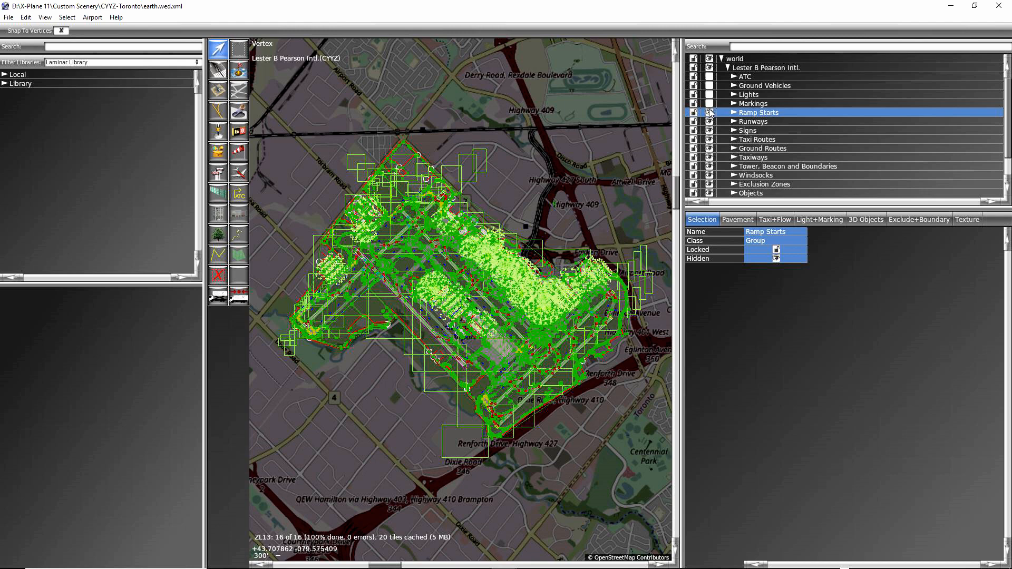
click(709, 113)
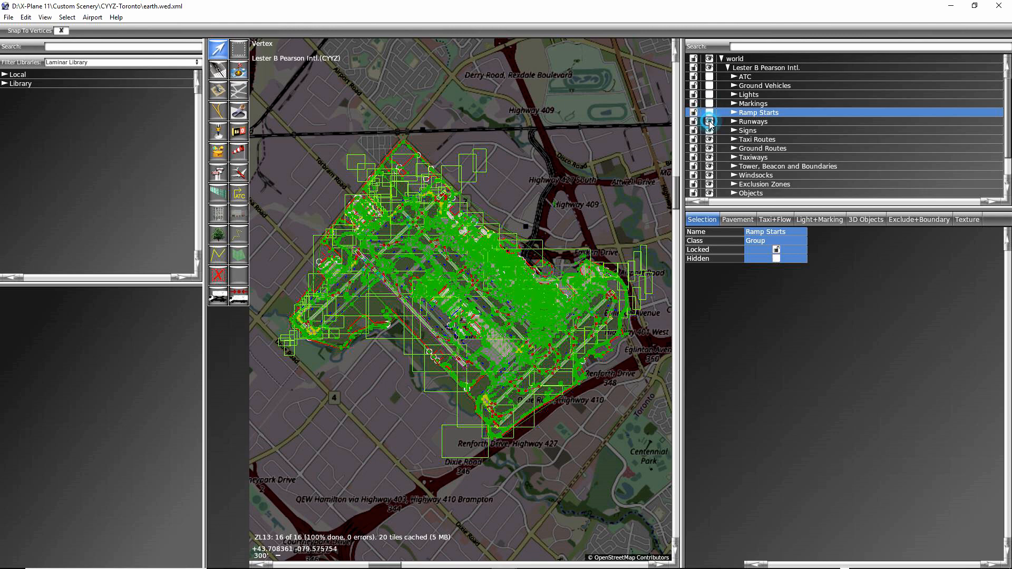
- Hide the Runways, Signs, Taxi Routes and Taxiways groups on the map
click(709, 122)
click(709, 122)
click(710, 130)
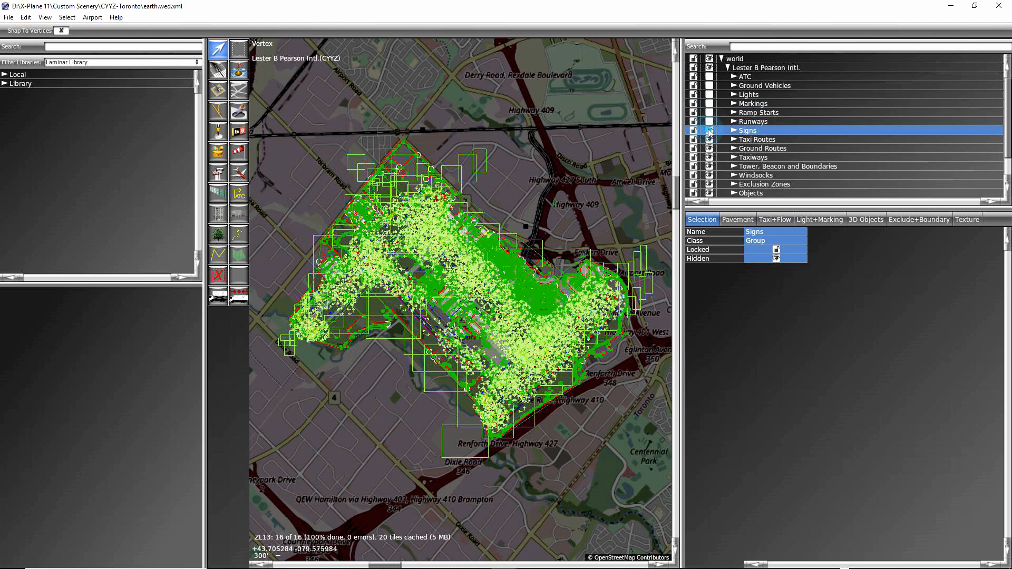
click(709, 131)
click(709, 140)
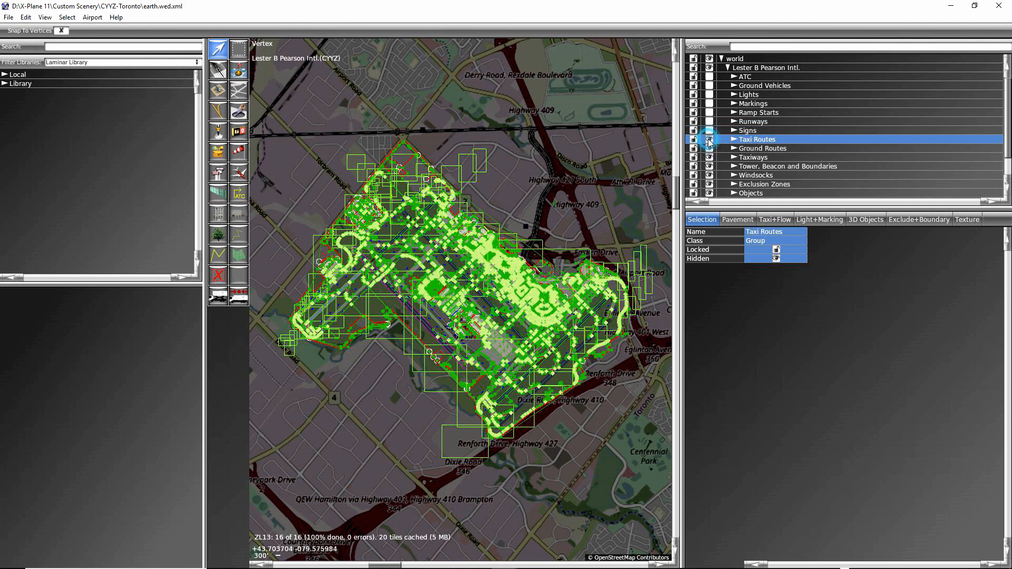
click(709, 140)
click(709, 158)
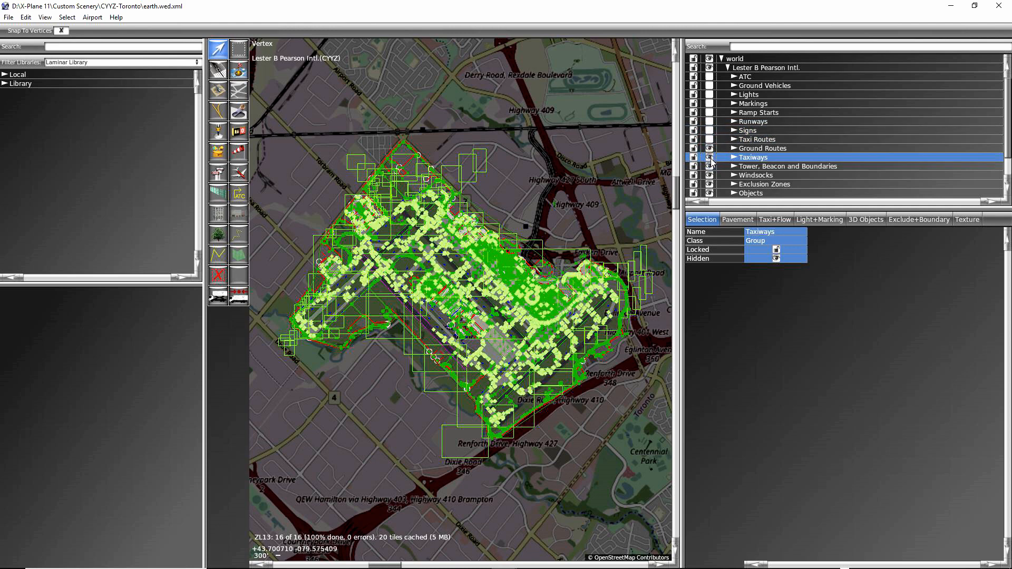
click(709, 157)
- Hide the Tower, Beacon and Boundaries, Windsocks, Exclusion Zones and Objects groups on the map
click(710, 166)
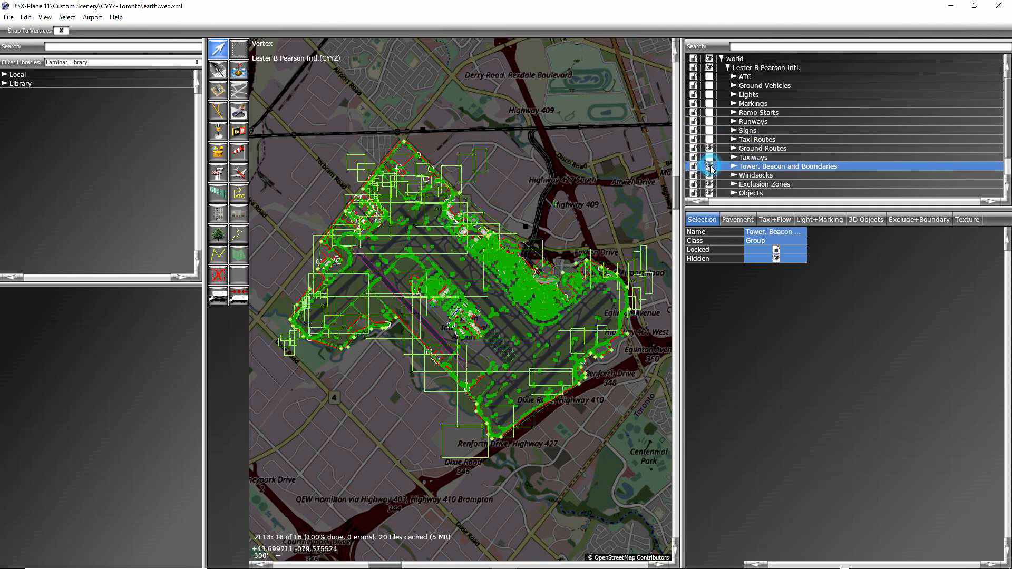
click(709, 167)
click(710, 176)
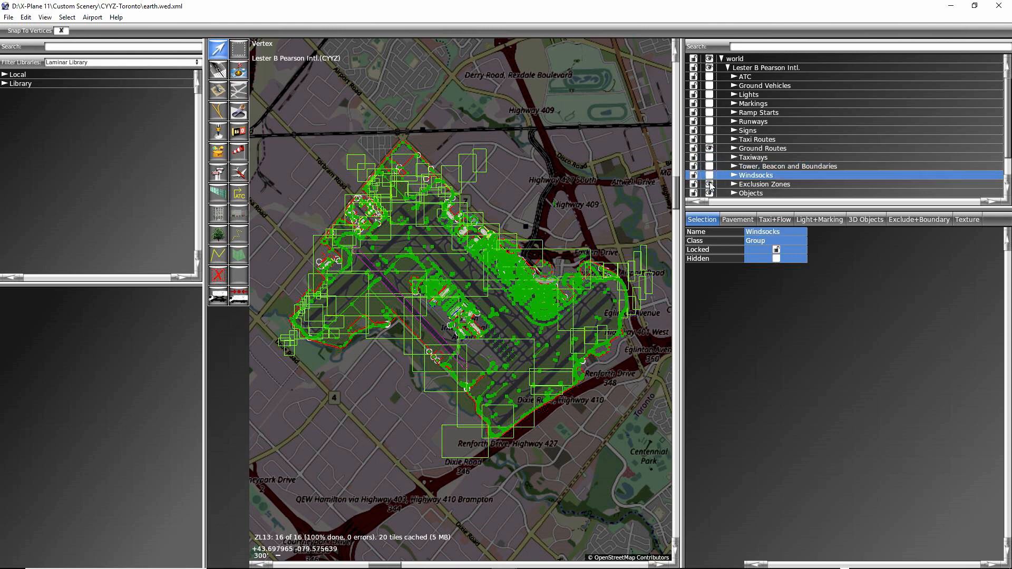
click(710, 184)
click(709, 184)
click(710, 194)
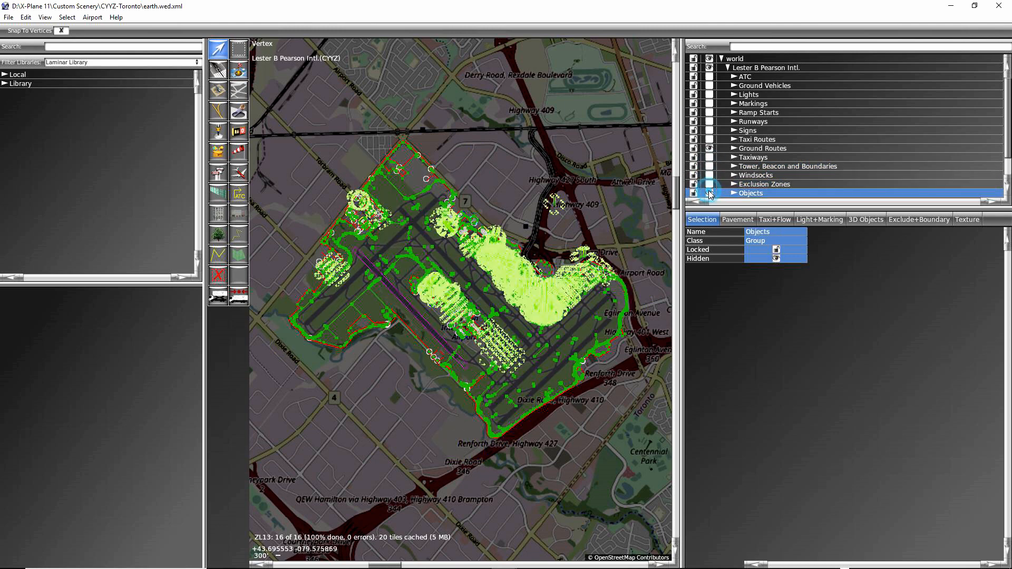
click(710, 193)
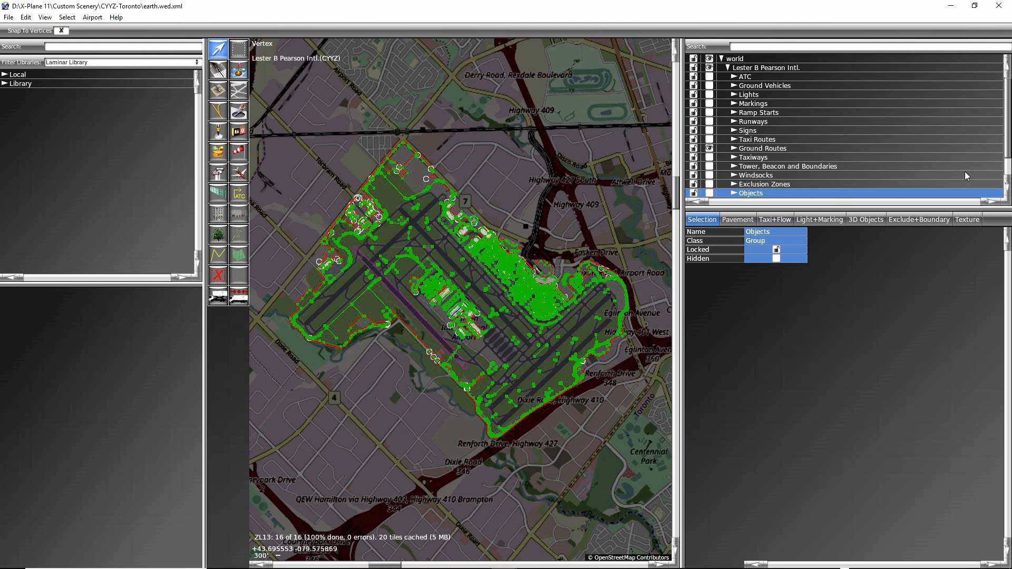
- Hide the Facades, Orthophotos and Draped Polygons groups on the map
drag(1004, 149, 1006, 174)
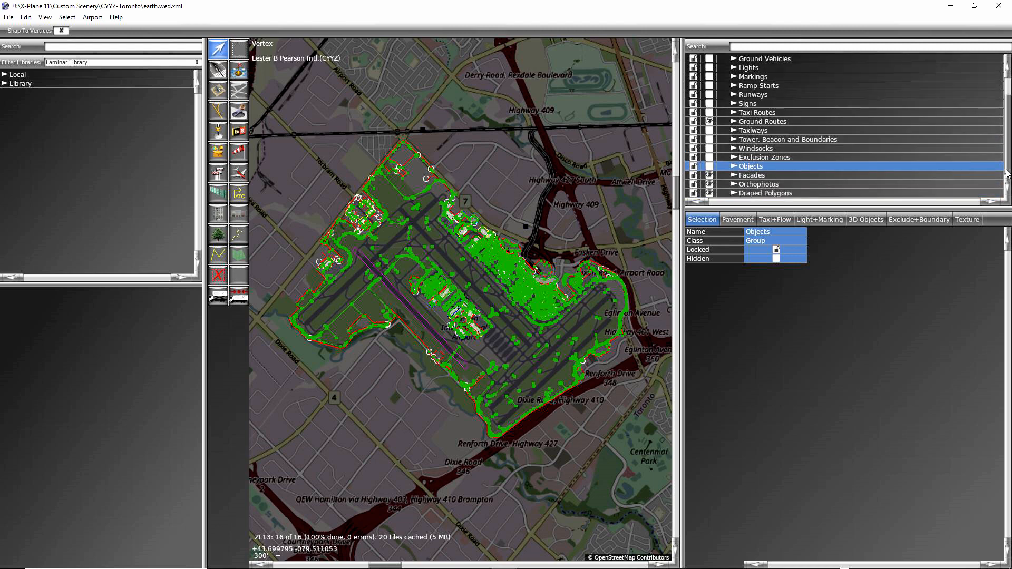
click(710, 176)
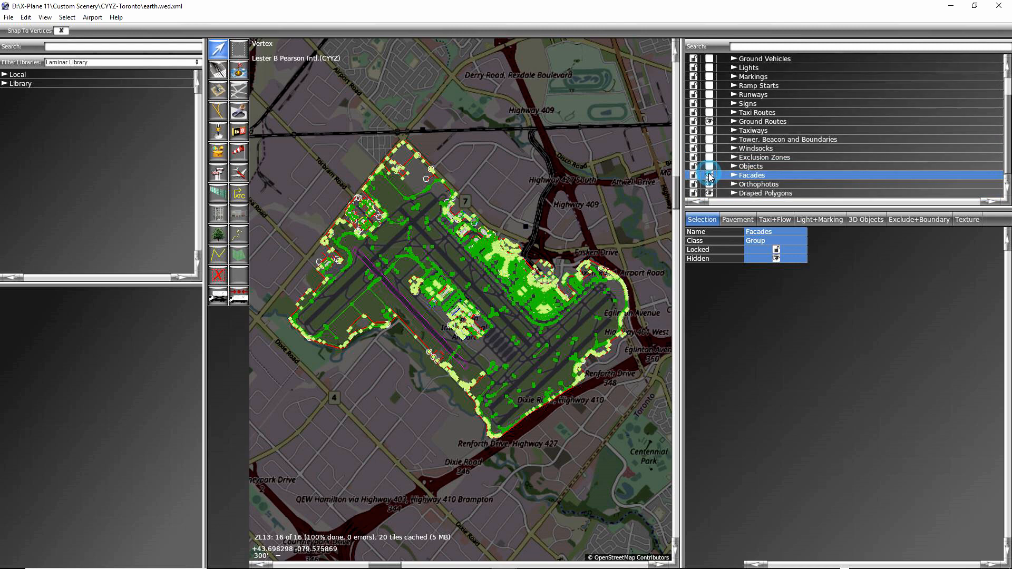
click(709, 176)
click(708, 186)
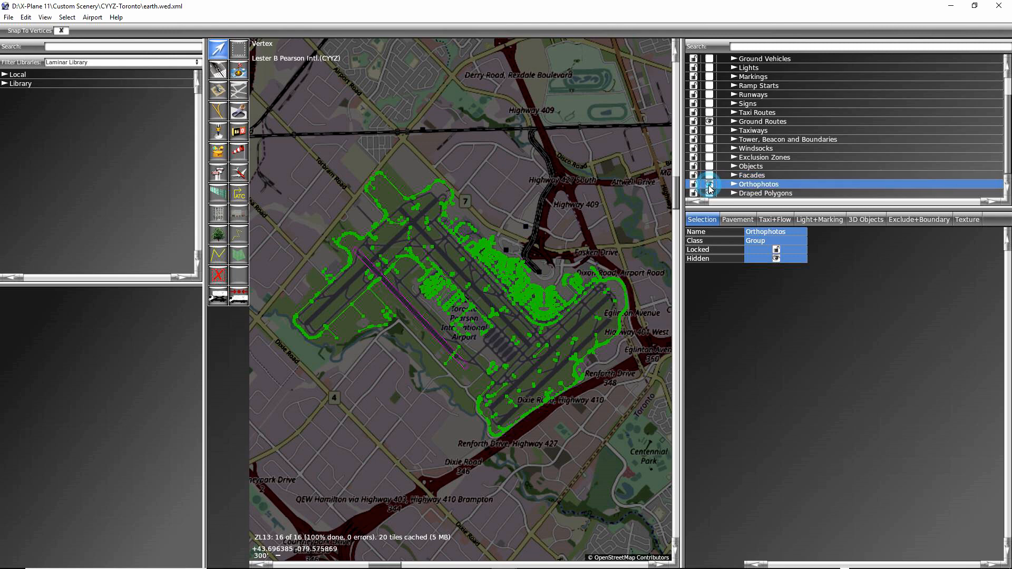
click(708, 185)
click(709, 191)
click(710, 193)
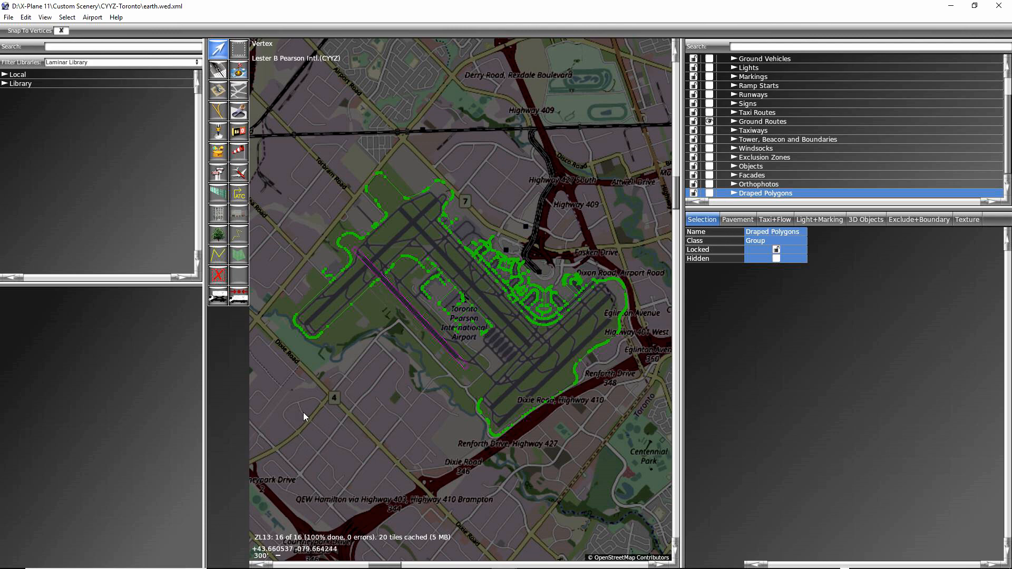
- Delete the ground route nodes beside runway 15R/33L, just southwest of its crossing with runway 05/23
scroll(303, 416, up, 5)
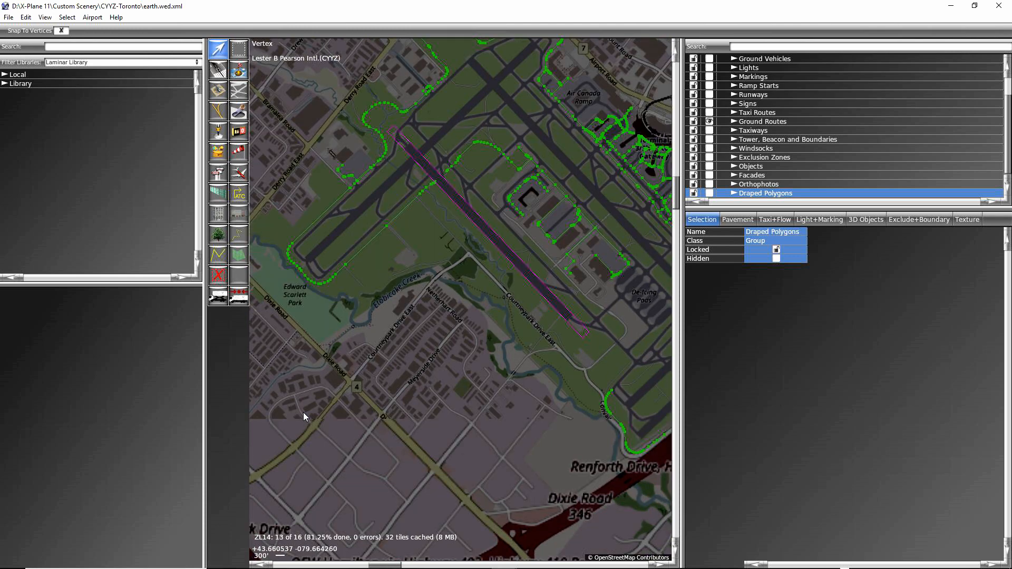
click(410, 260)
drag(410, 260, 398, 299)
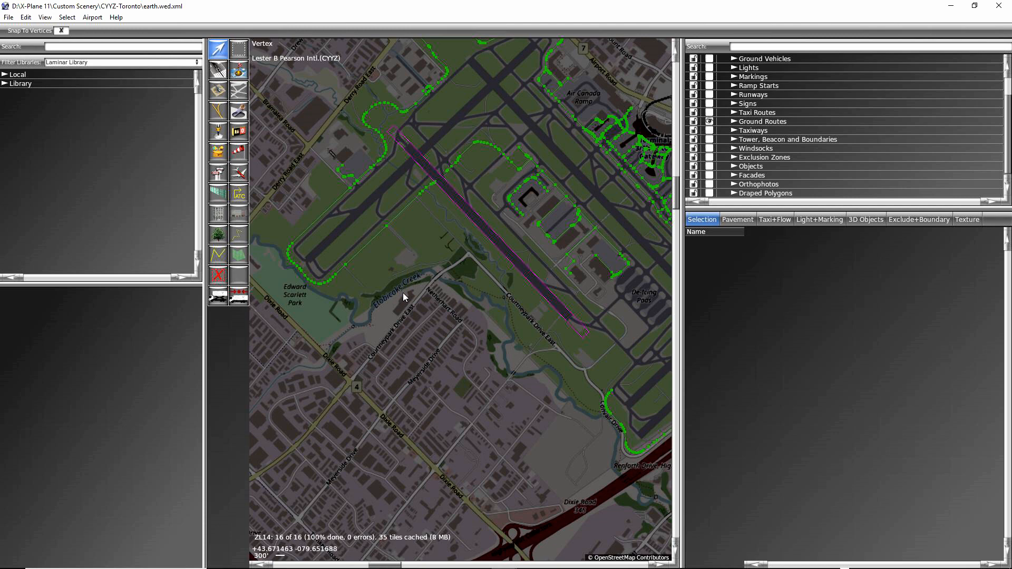
right_drag(415, 284, 422, 384)
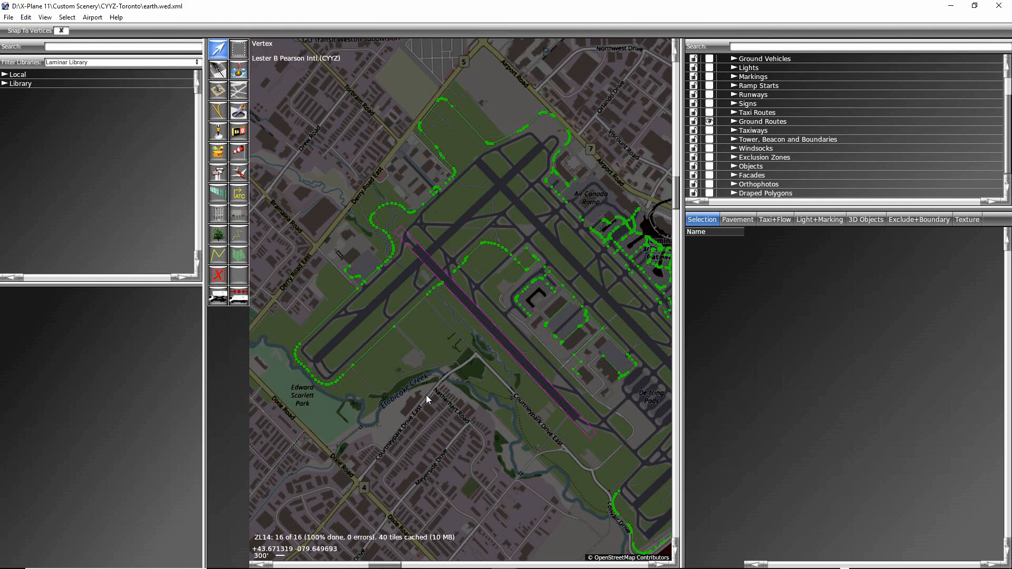
scroll(426, 399, up, 2)
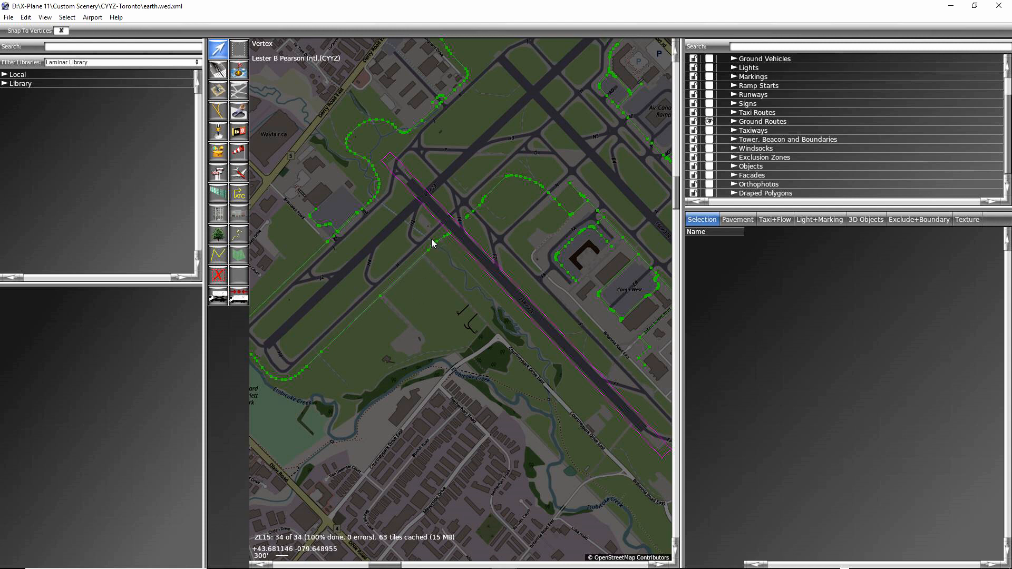
scroll(415, 306, up, 3)
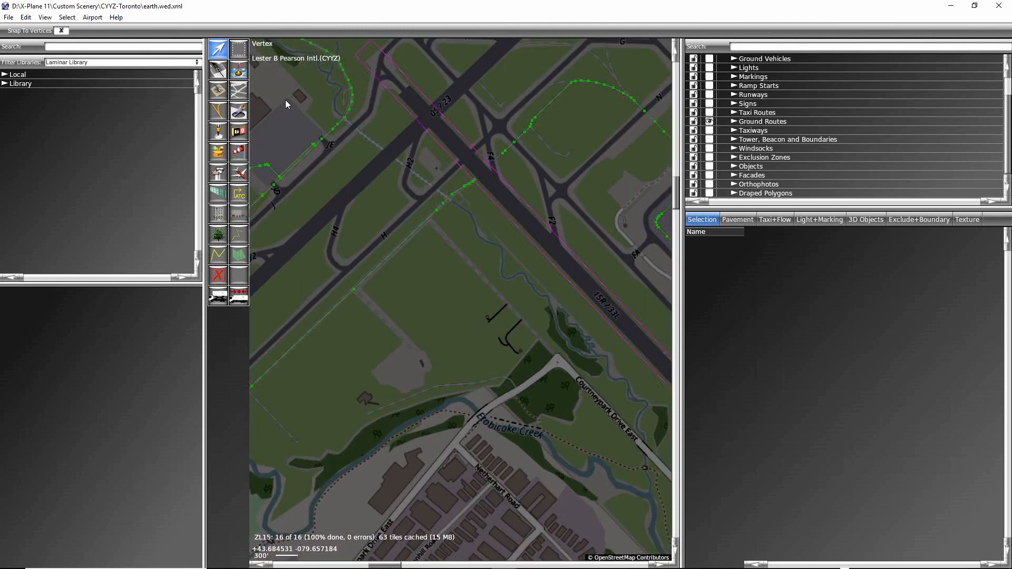
click(240, 49)
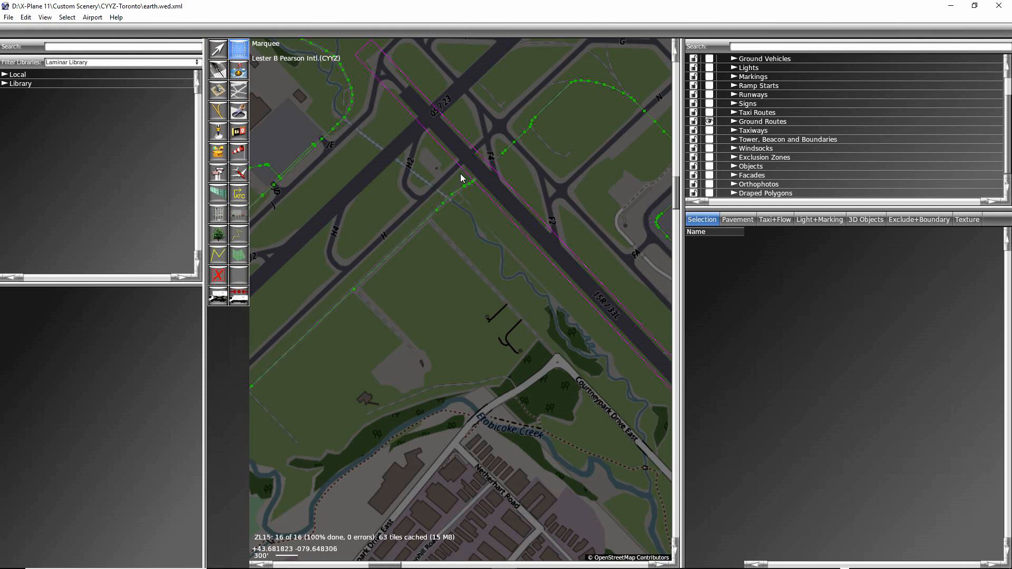
drag(460, 174, 478, 191)
key(Delete)
- Show the ATC, Ground Vehicles, Lights and Markings groups on the map again
drag(1007, 164, 1007, 148)
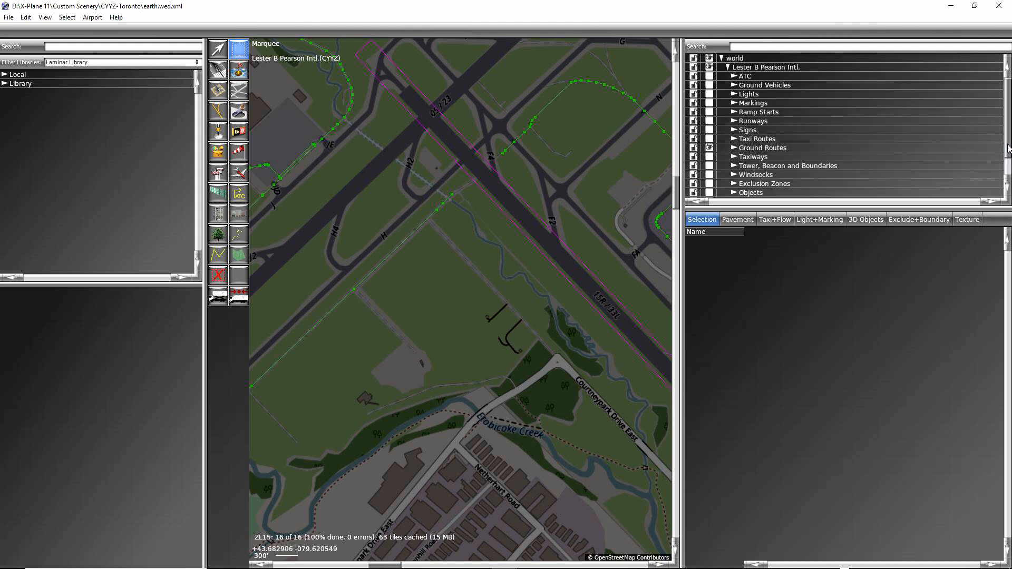
click(709, 77)
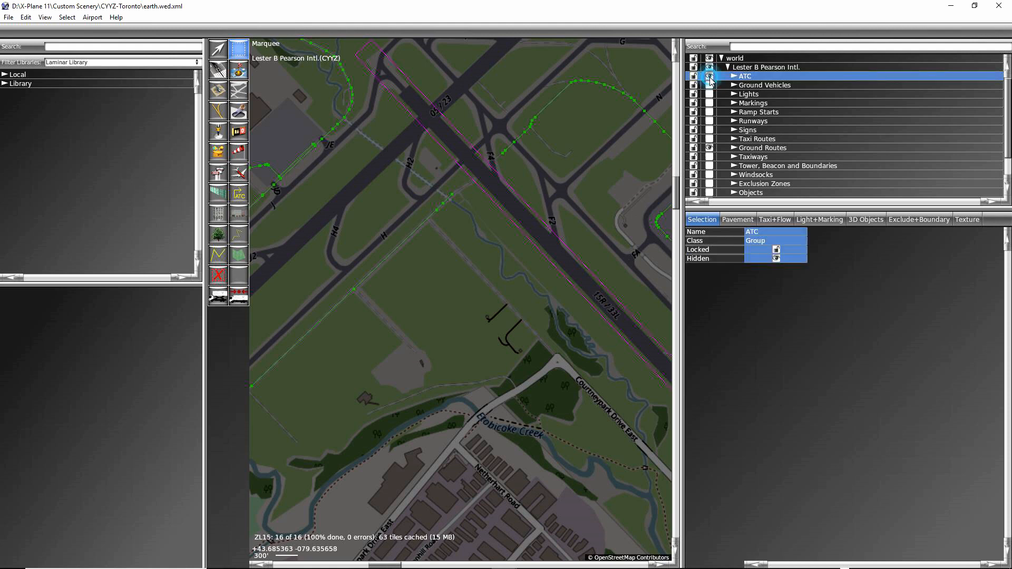
click(709, 85)
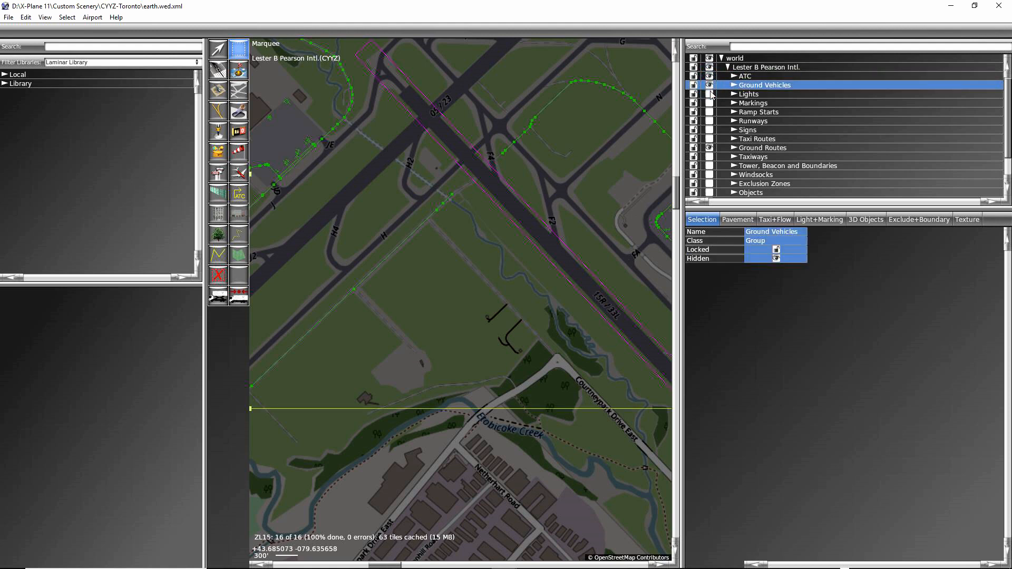
click(710, 94)
click(709, 93)
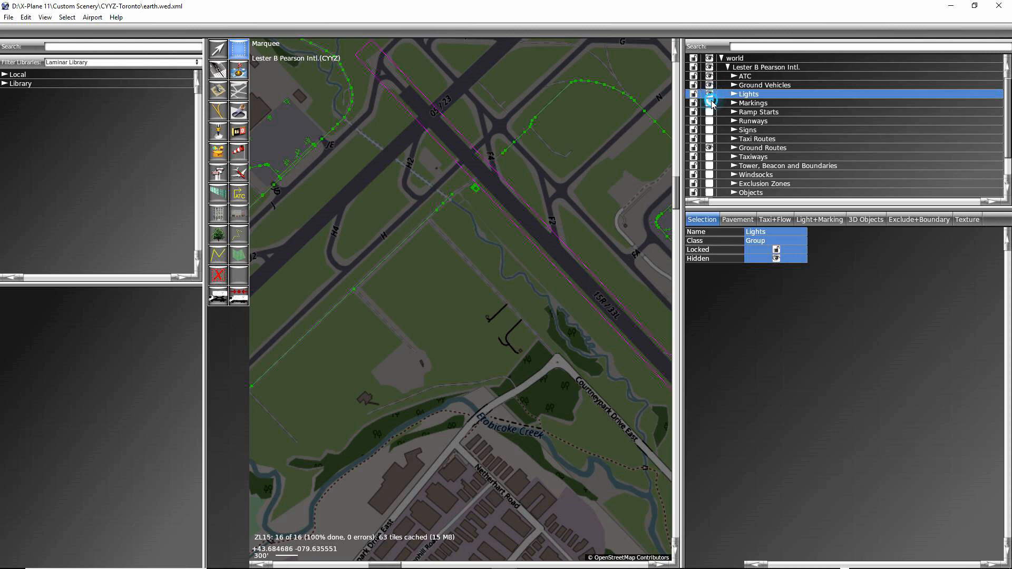
click(709, 103)
click(709, 102)
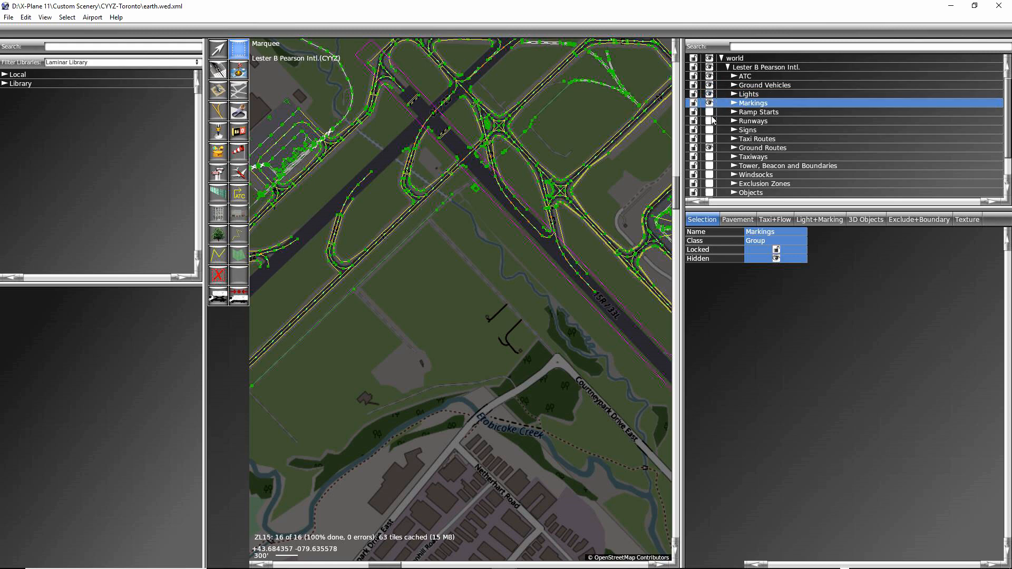
- Show the Ramp Starts, Runways, Signs, Taxi Routes and Taxiways groups on the map again
click(709, 111)
click(711, 121)
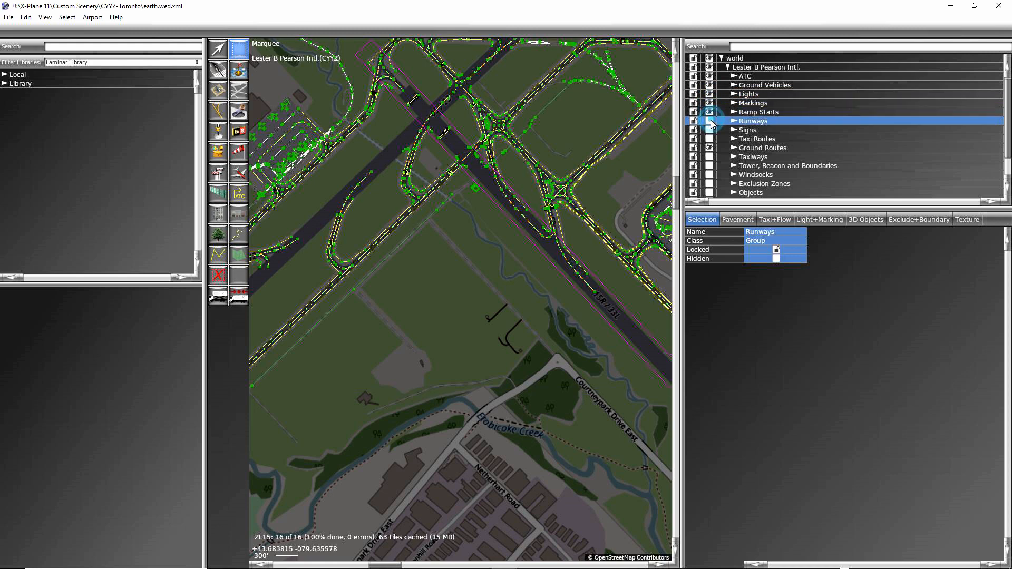
click(710, 122)
click(709, 130)
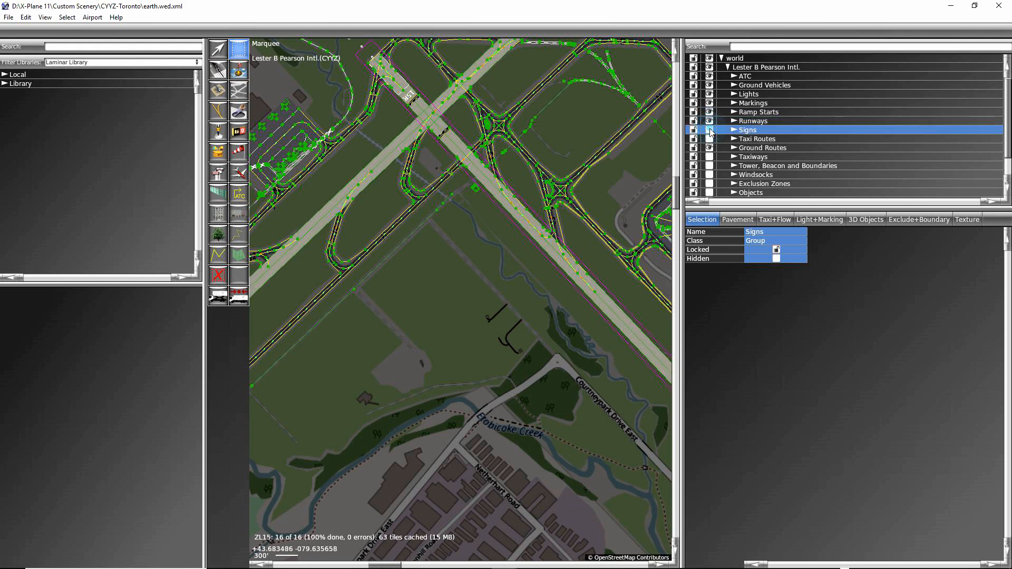
click(710, 130)
click(710, 139)
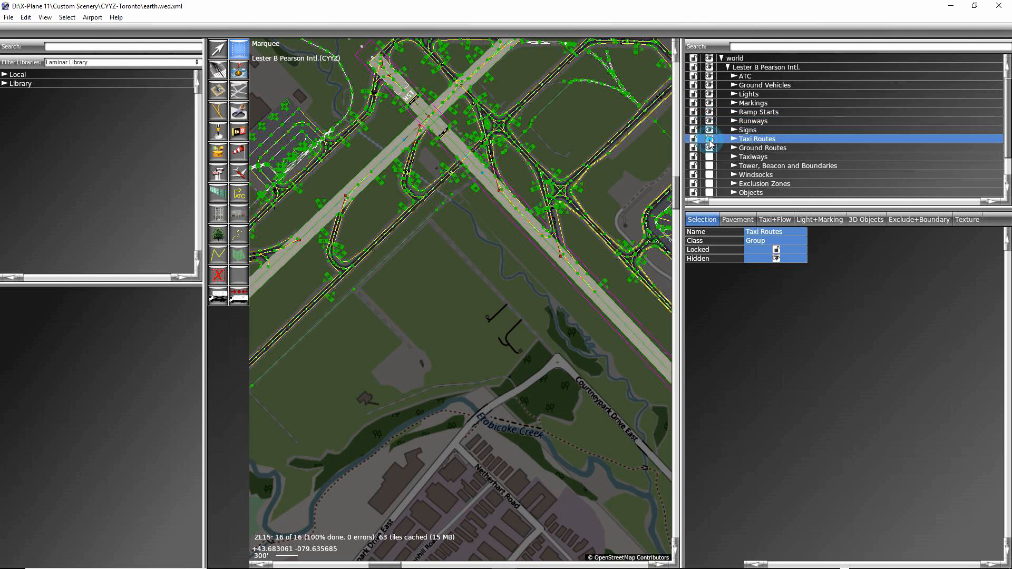
click(709, 157)
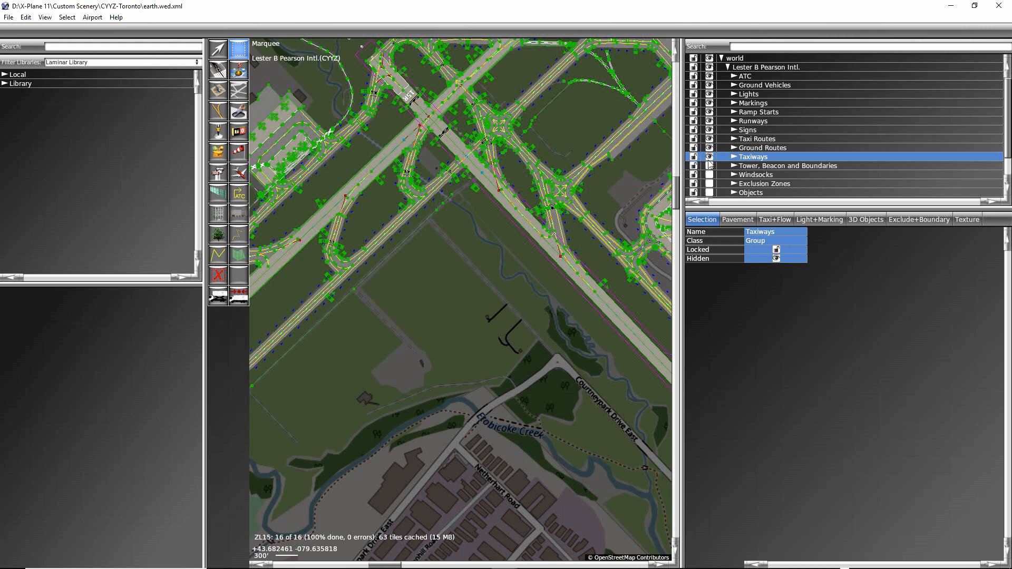
- Show the Tower, Beacon and Boundaries, Windsocks, Exclusion Zones and Objects groups on the map again
click(709, 166)
click(709, 175)
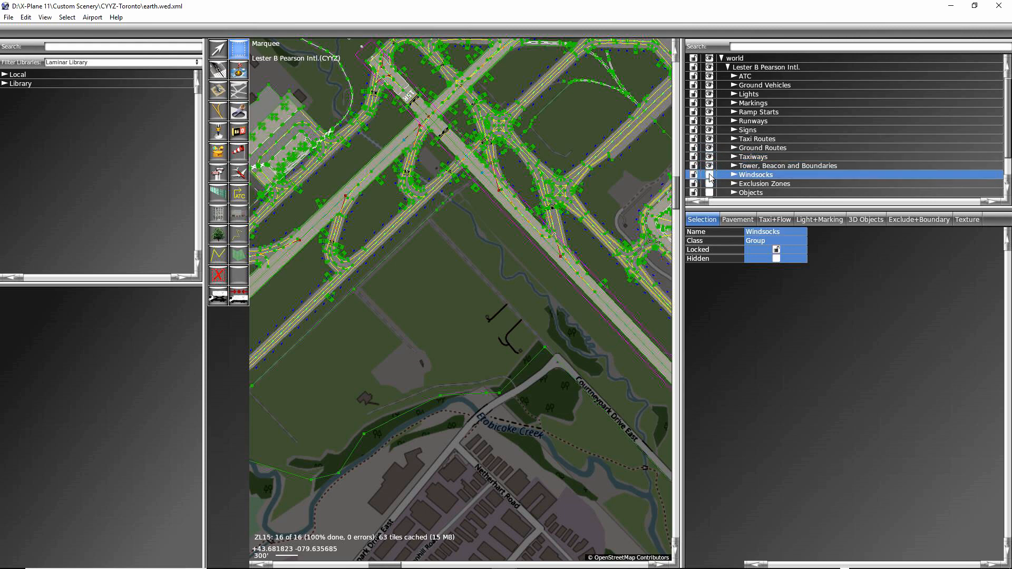
click(710, 183)
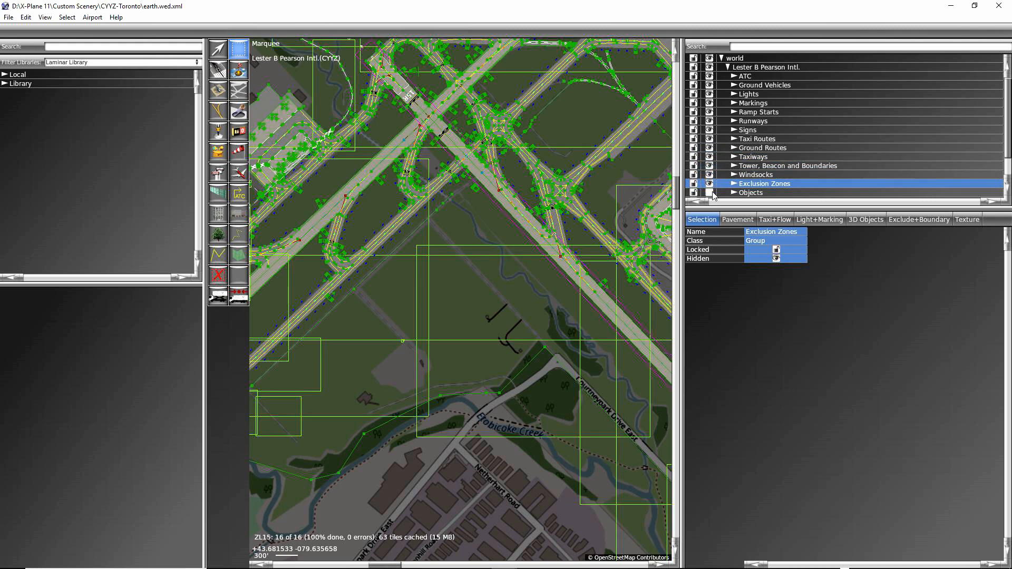
click(710, 193)
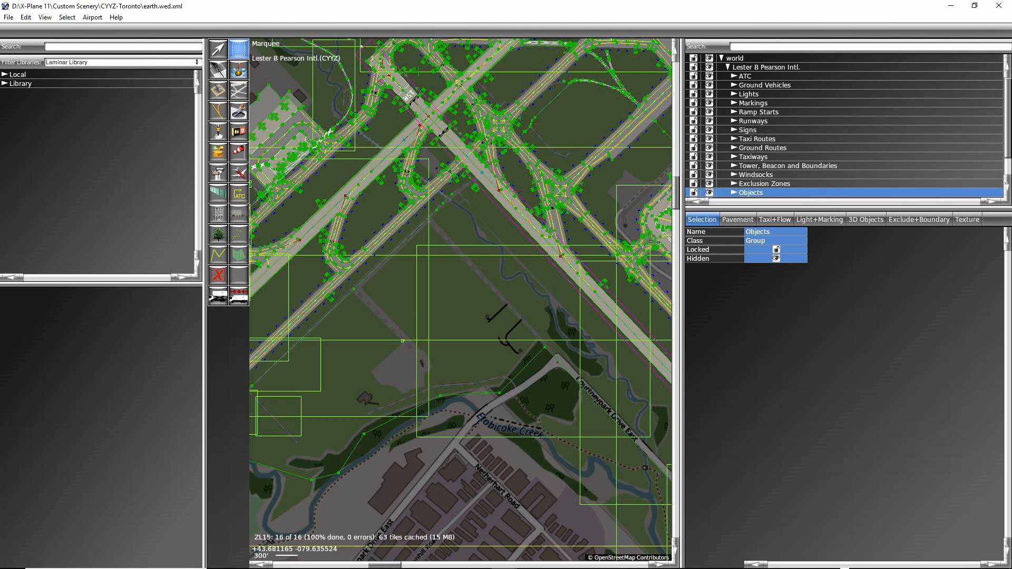
- Show the Facades, Orthophotos and Draped Polygons groups on the map again
scroll(1008, 137, down, 1)
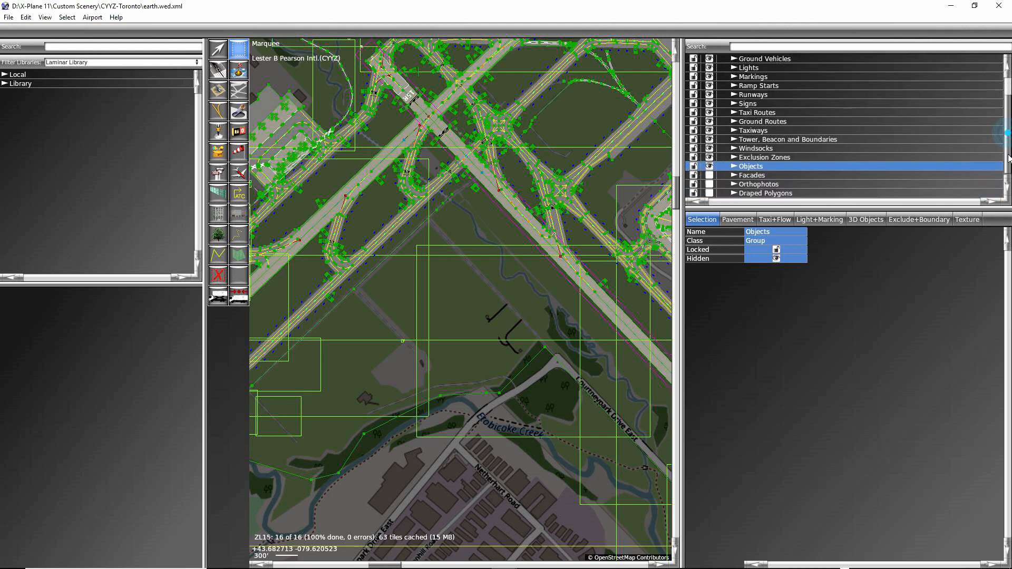
click(710, 175)
click(711, 185)
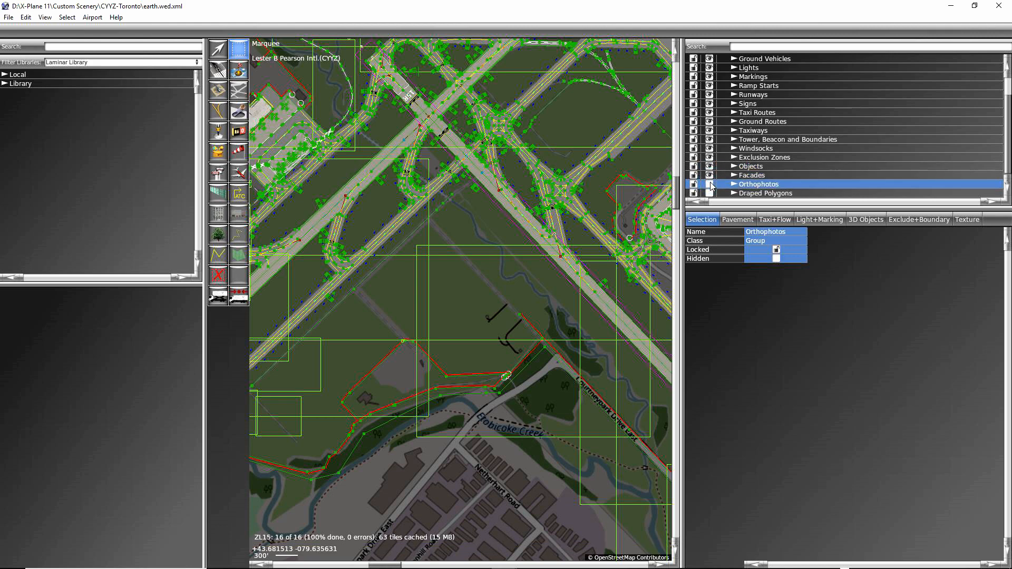
click(710, 184)
click(709, 193)
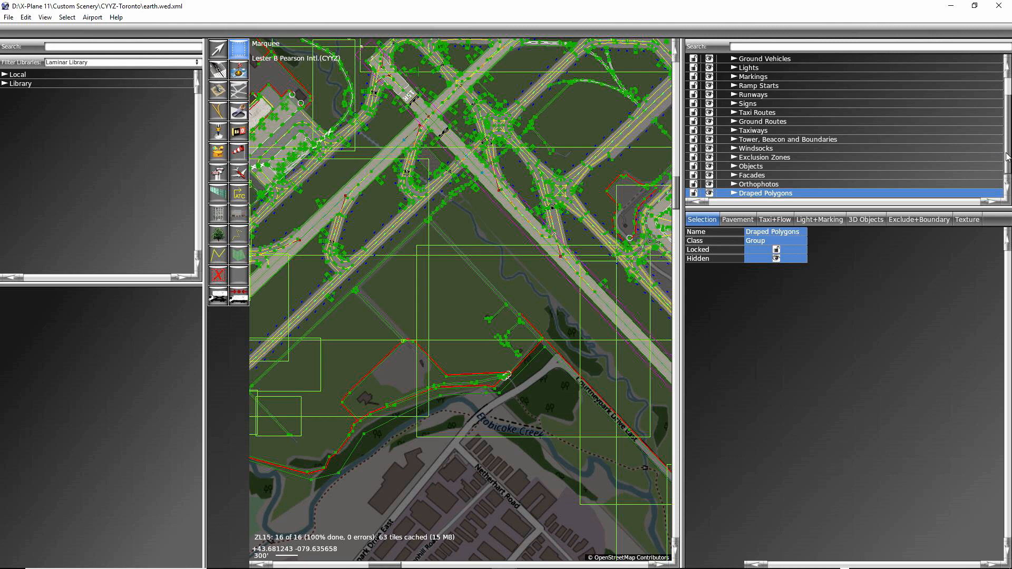
drag(1007, 147, 1007, 116)
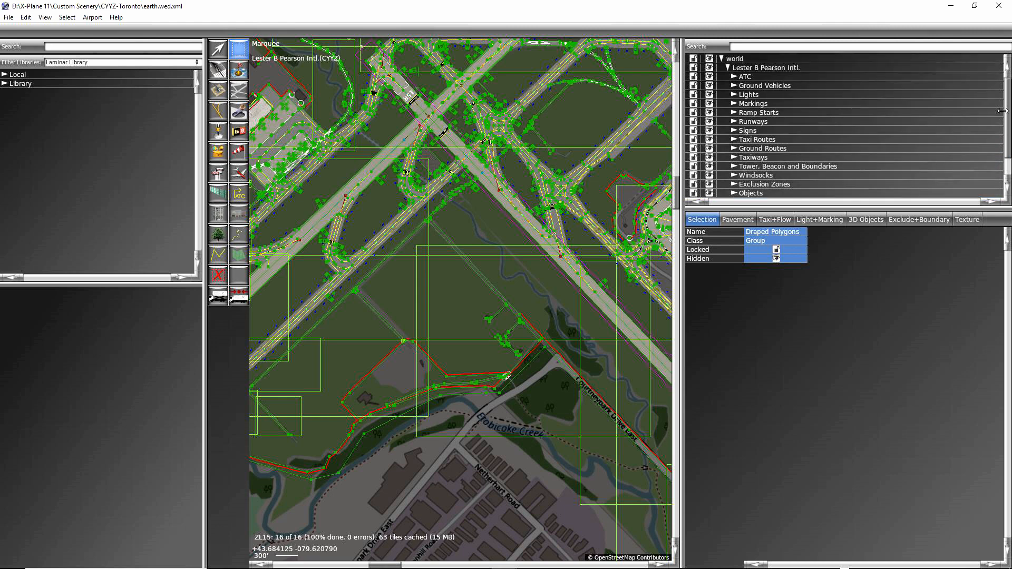
- Save the CYYZ-Toronto scenery and export it as a scenery pack
click(8, 17)
click(20, 84)
click(9, 17)
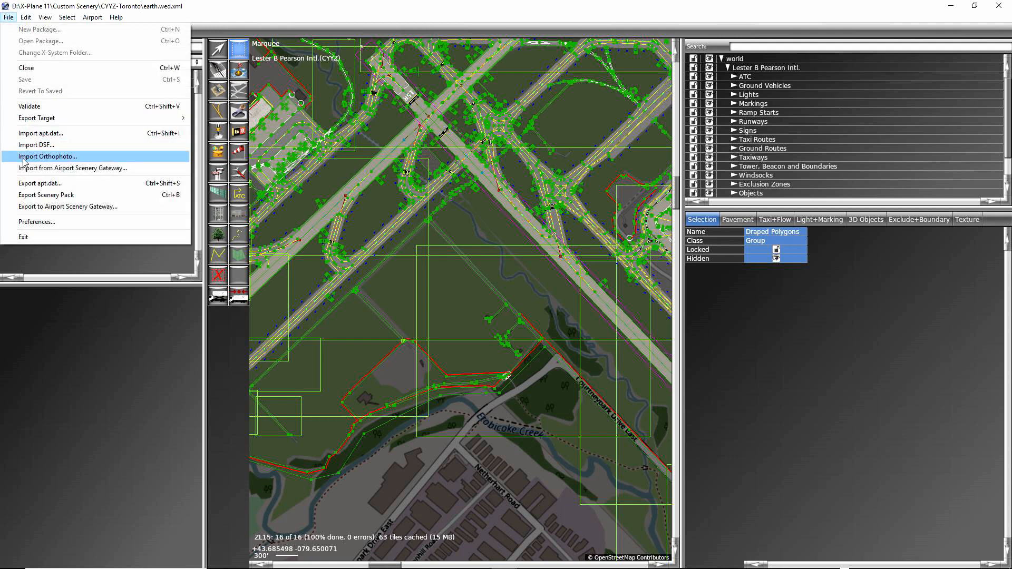
click(35, 200)
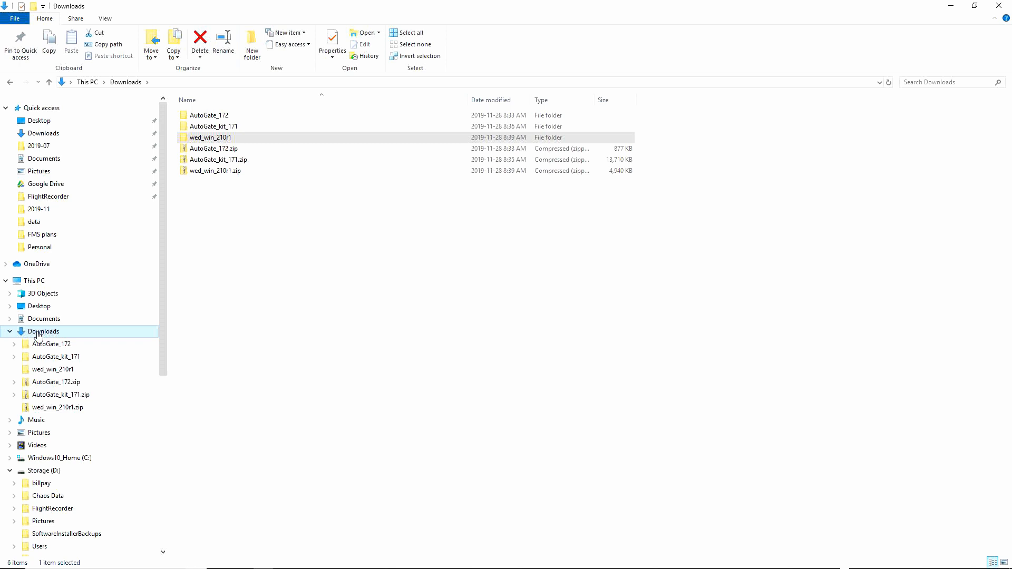
- In File Explorer, copy the DGSs-Marshaller, Helpers and Jetways-Glass folders from AutoGate_kit_171 into the CYYZ-Toronto folder in Custom Scenery
click(26, 361)
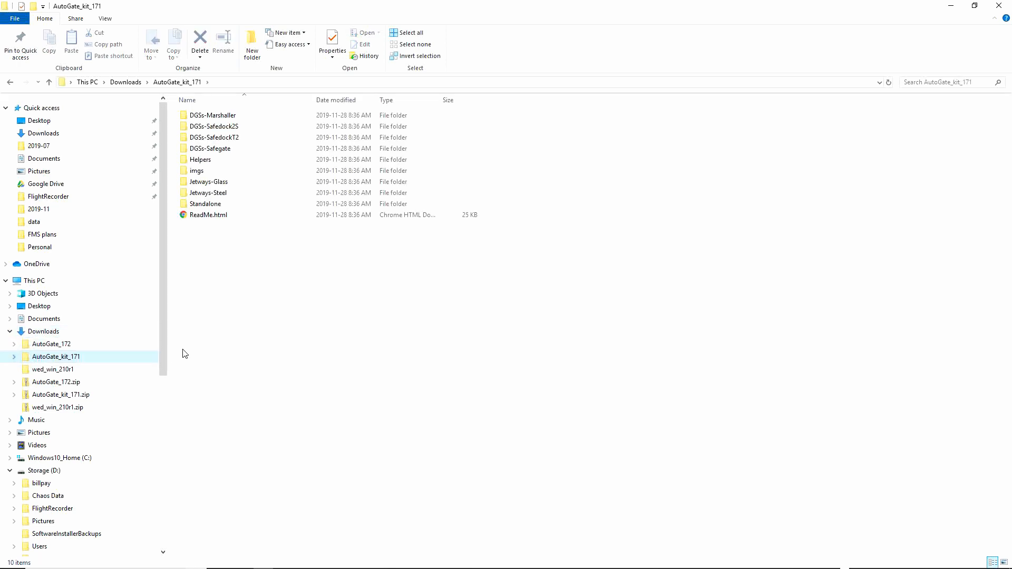
click(199, 117)
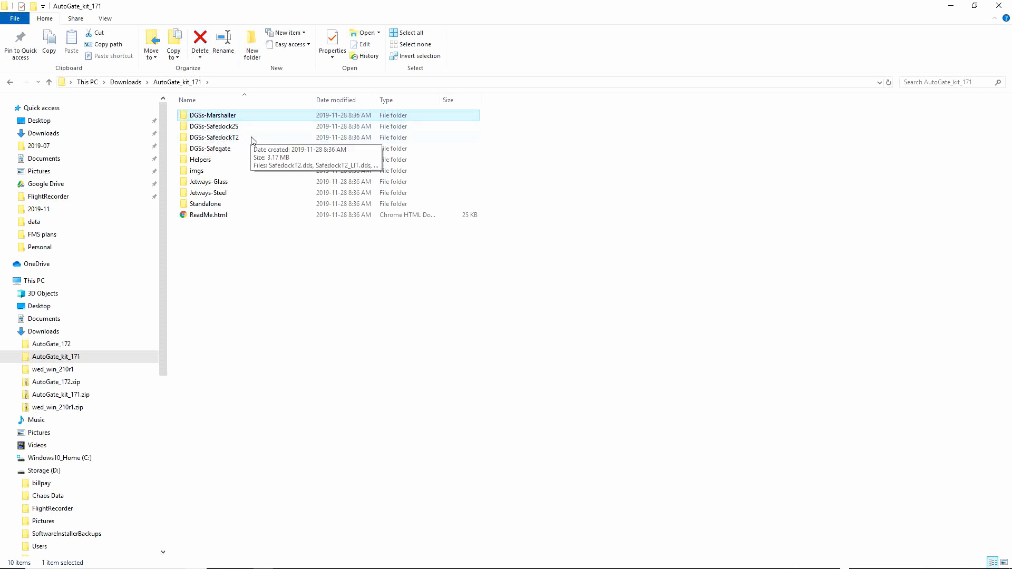
ctrl+click(214, 163)
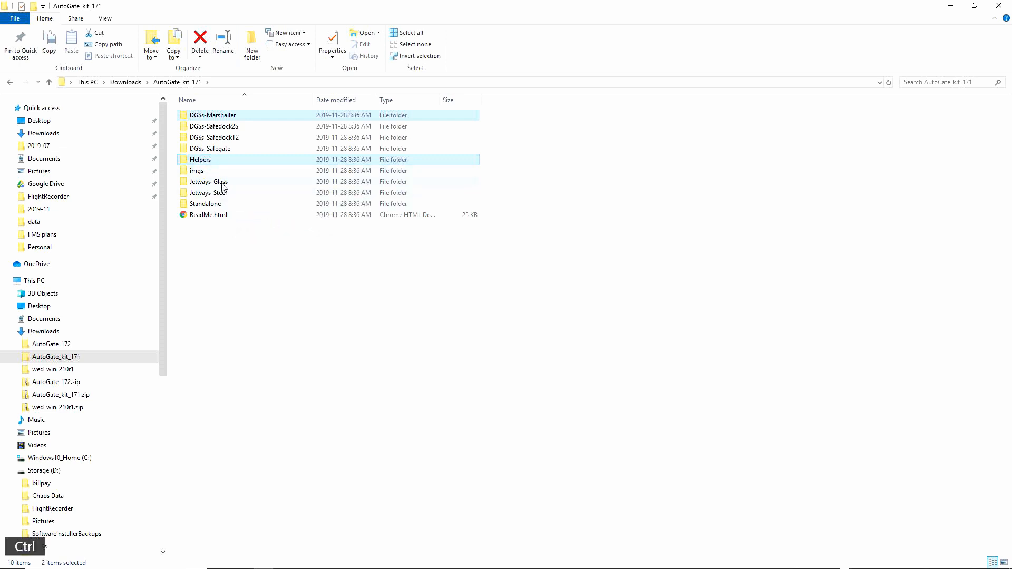
ctrl+click(222, 186)
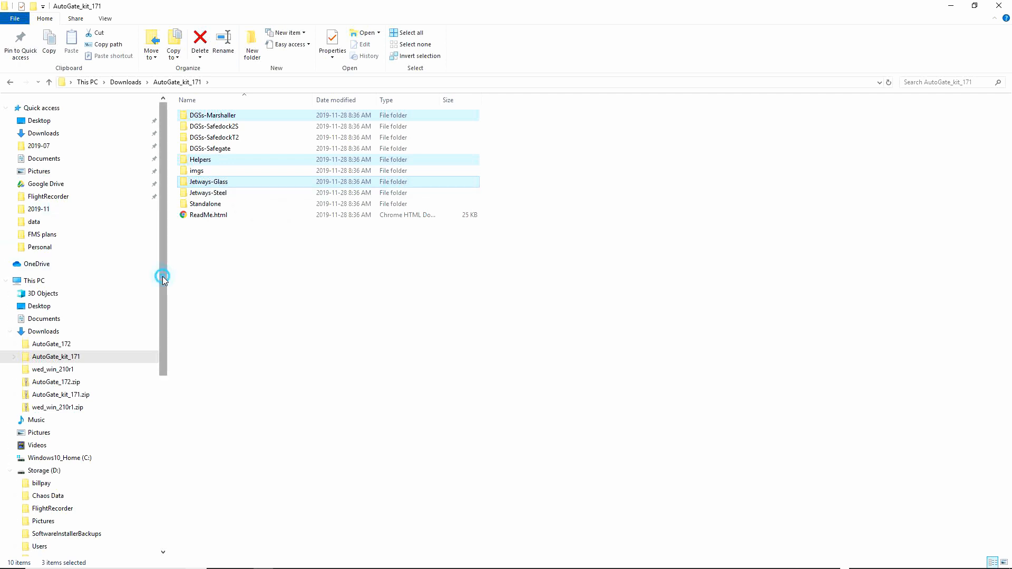
drag(162, 276, 159, 432)
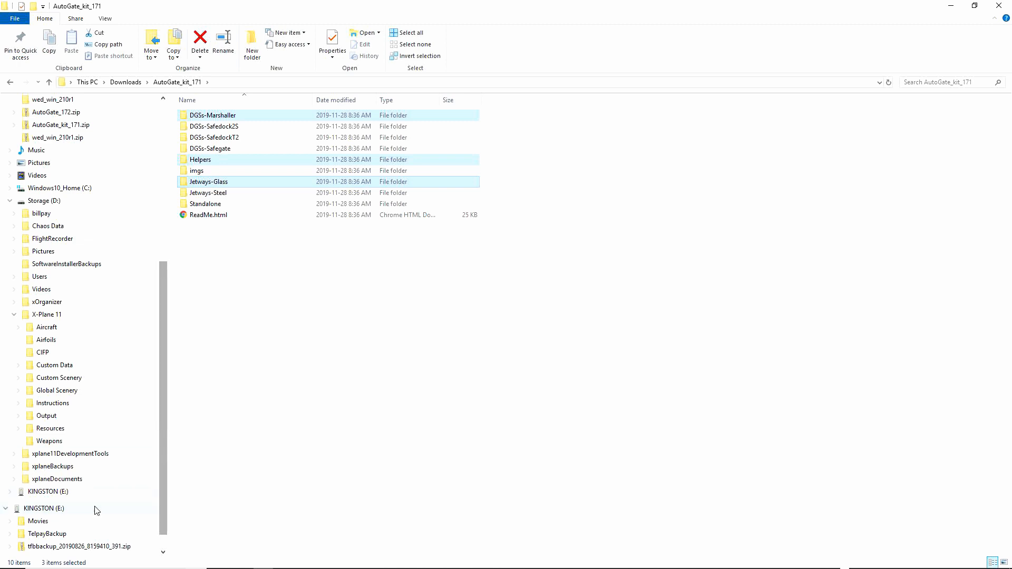
click(19, 377)
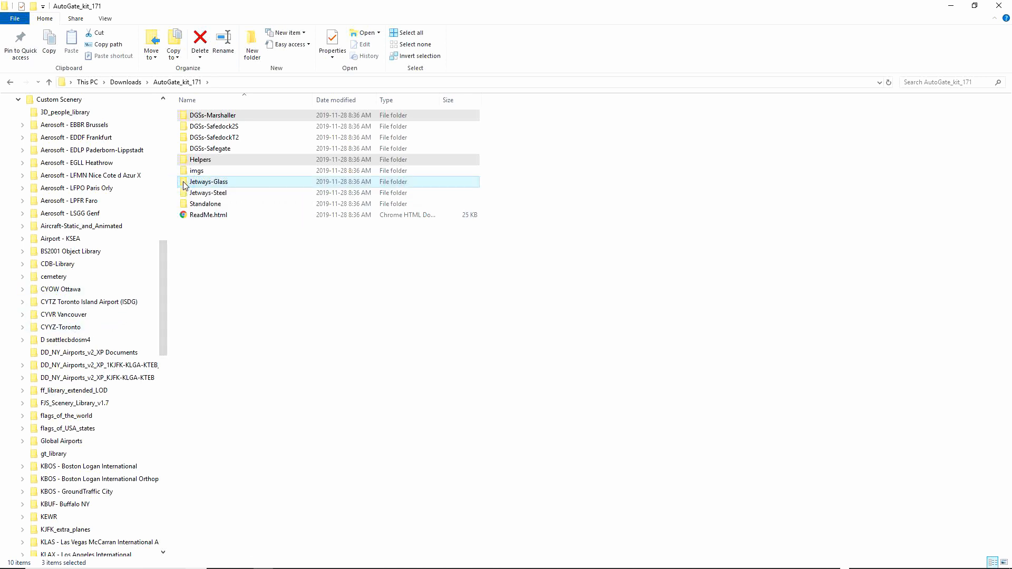
drag(185, 184, 117, 328)
click(952, 6)
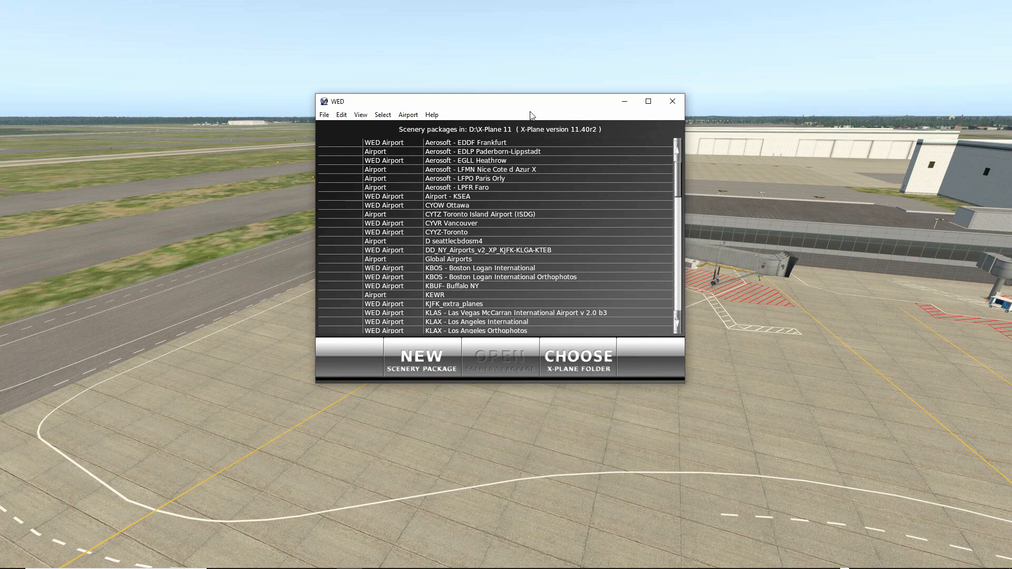
- In WorldEditor, open the CYYZ-Toronto scenery package and bring the whole airport into view
click(462, 232)
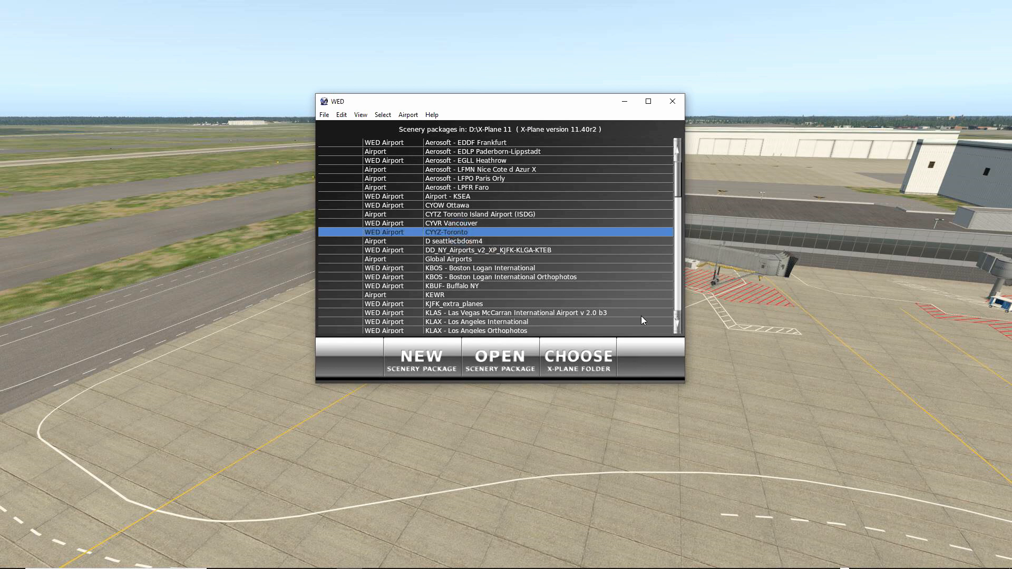
click(500, 357)
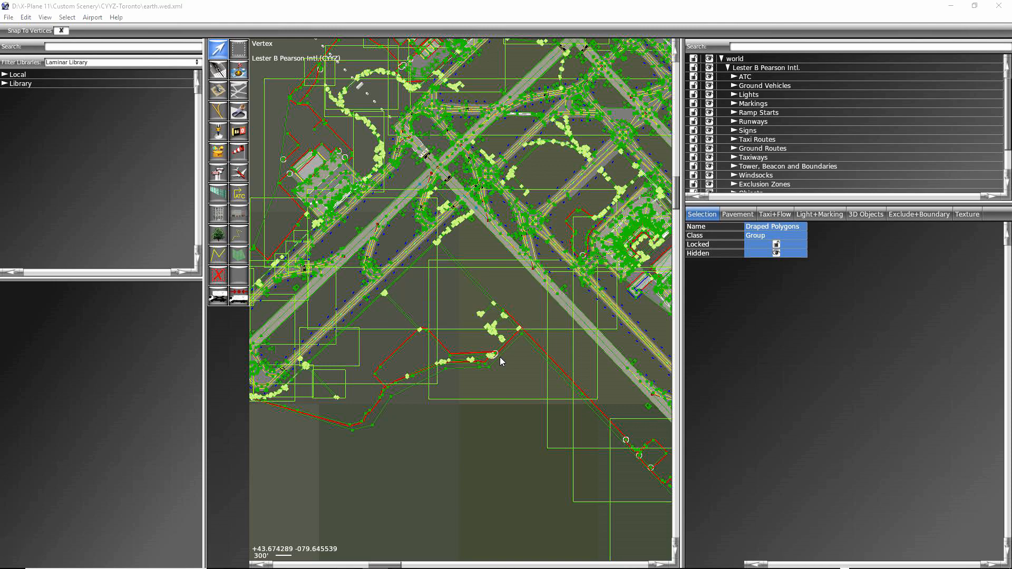
scroll(501, 361, down, 1)
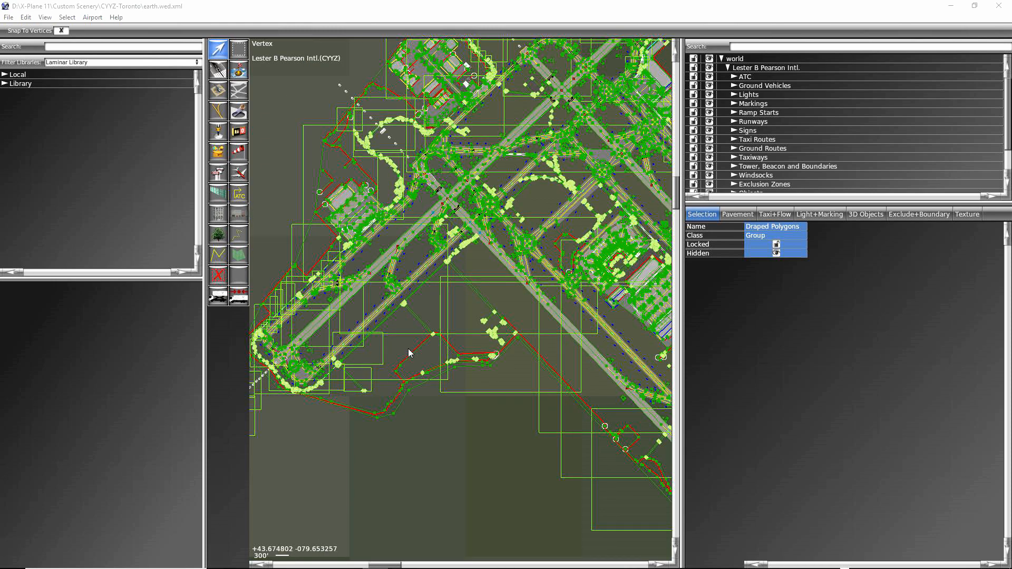
scroll(409, 353, down, 5)
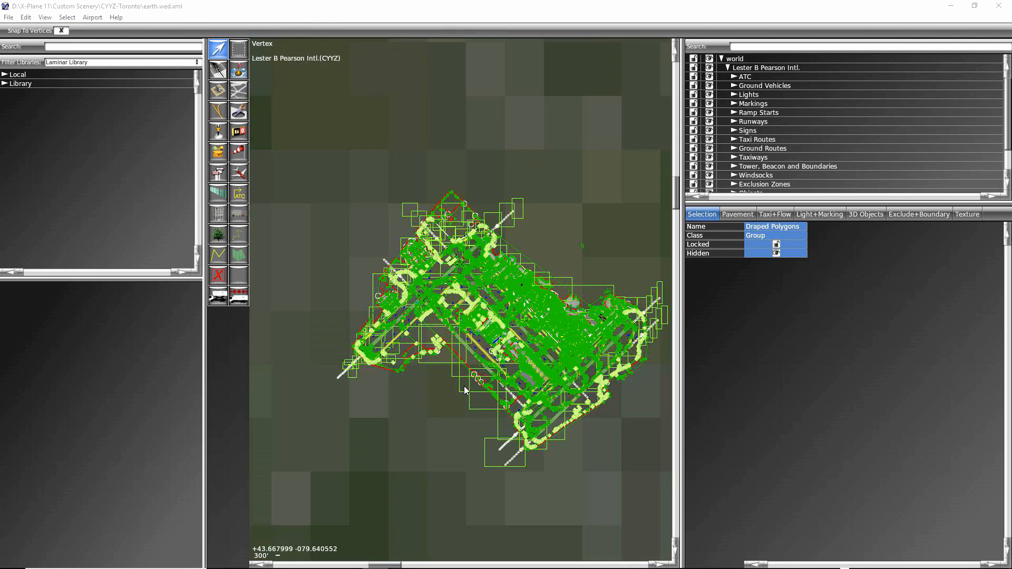
- Expand the local library's Jetways-Glass folder to list its AutoGate jetway objects
right_drag(465, 390, 414, 356)
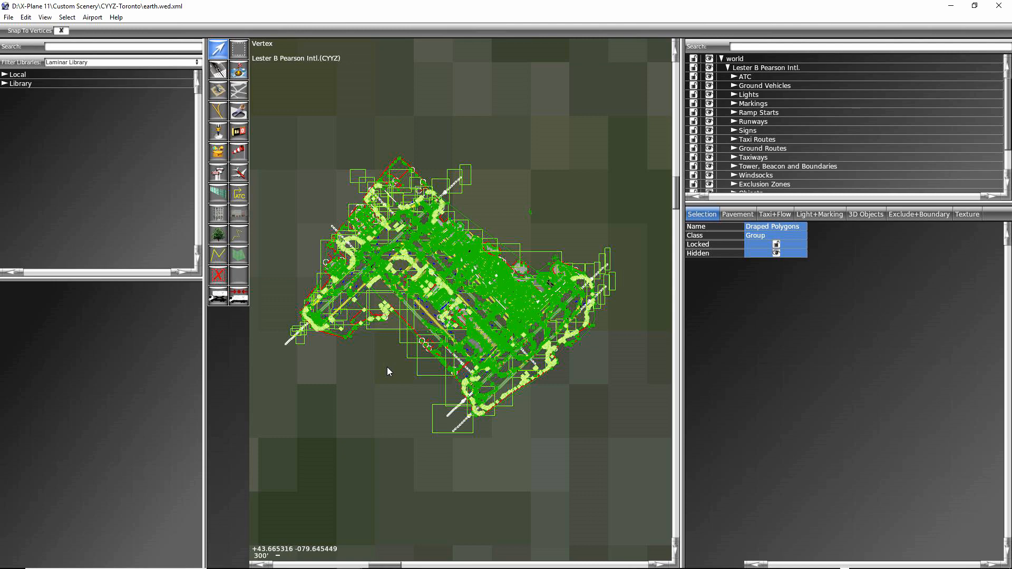
right_drag(386, 371, 384, 379)
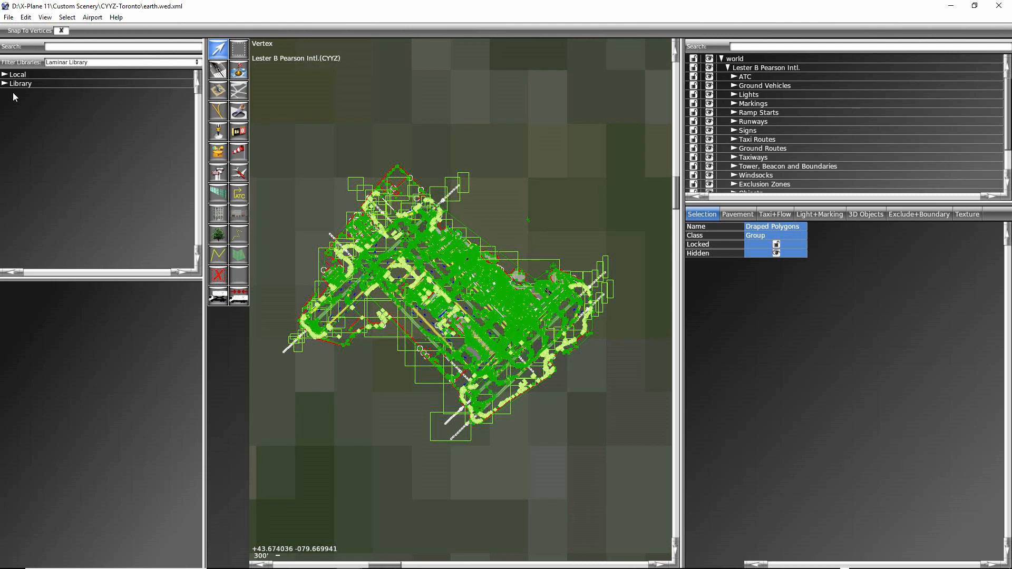
click(5, 75)
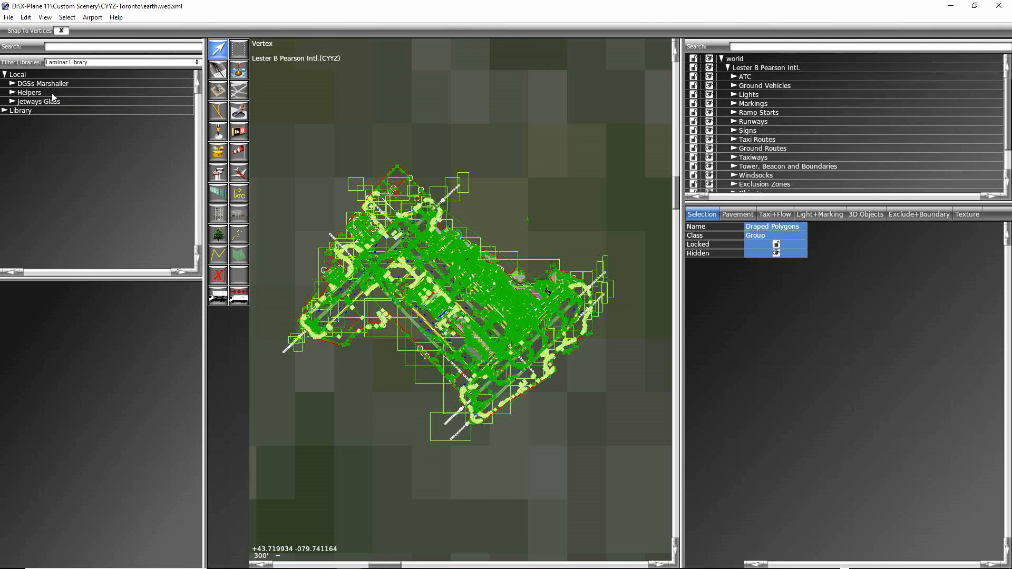
click(12, 101)
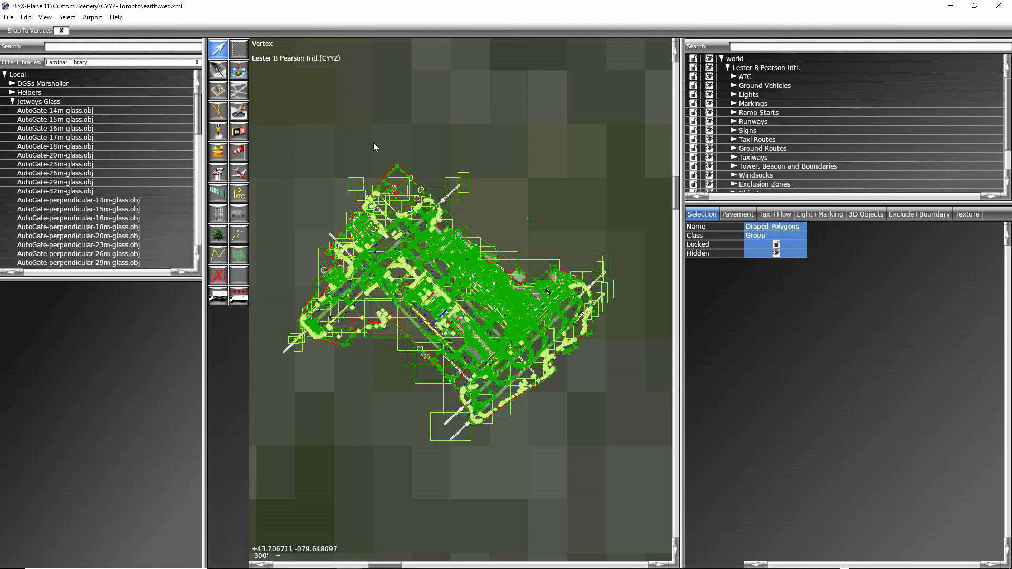
- Bring the gates at the southwest tip of the terminal pier, around Gate A2, up close on the map
scroll(373, 142, up, 2)
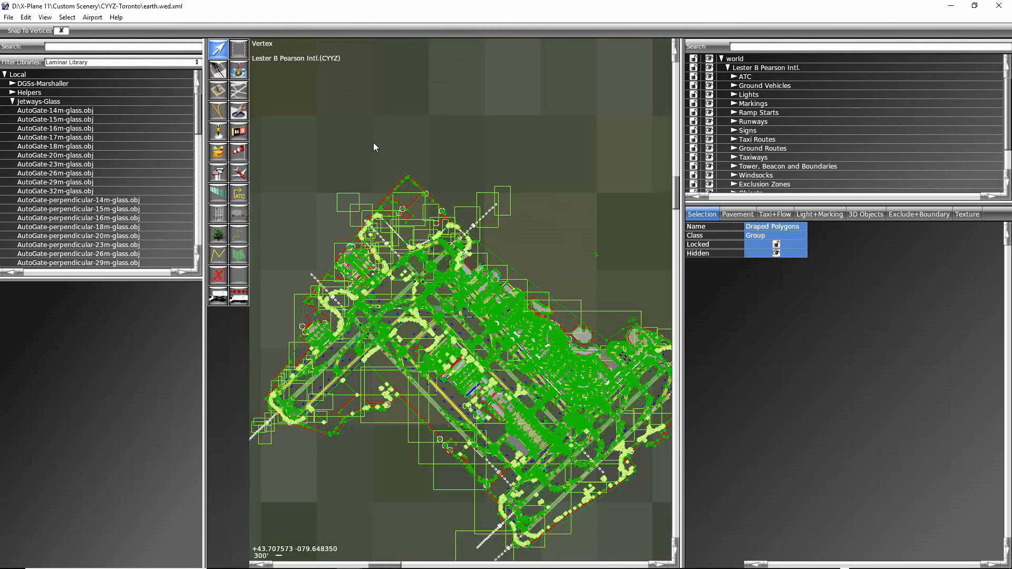
click(495, 343)
right_drag(495, 343, 447, 302)
scroll(448, 301, up, 5)
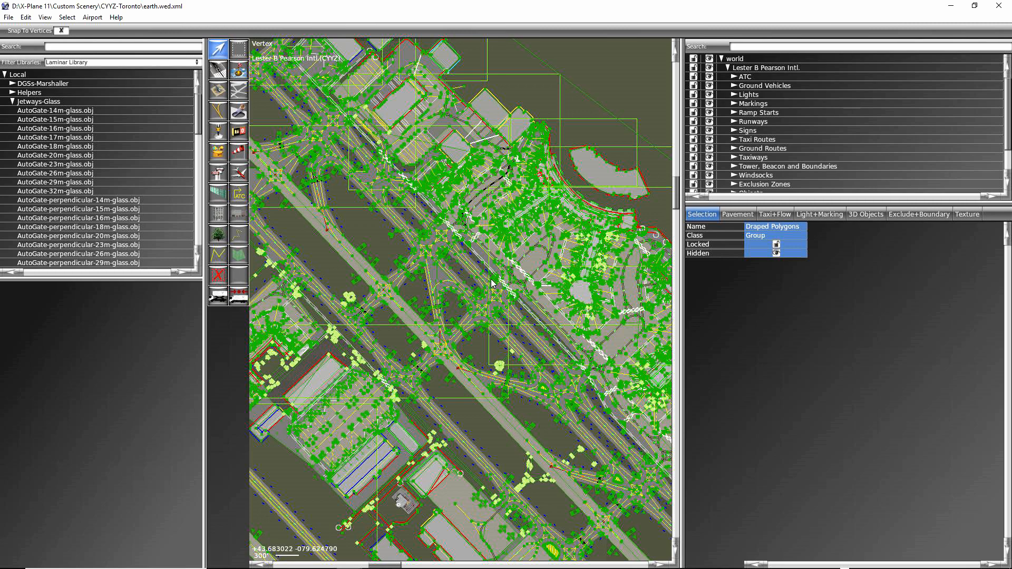
scroll(503, 281, up, 4)
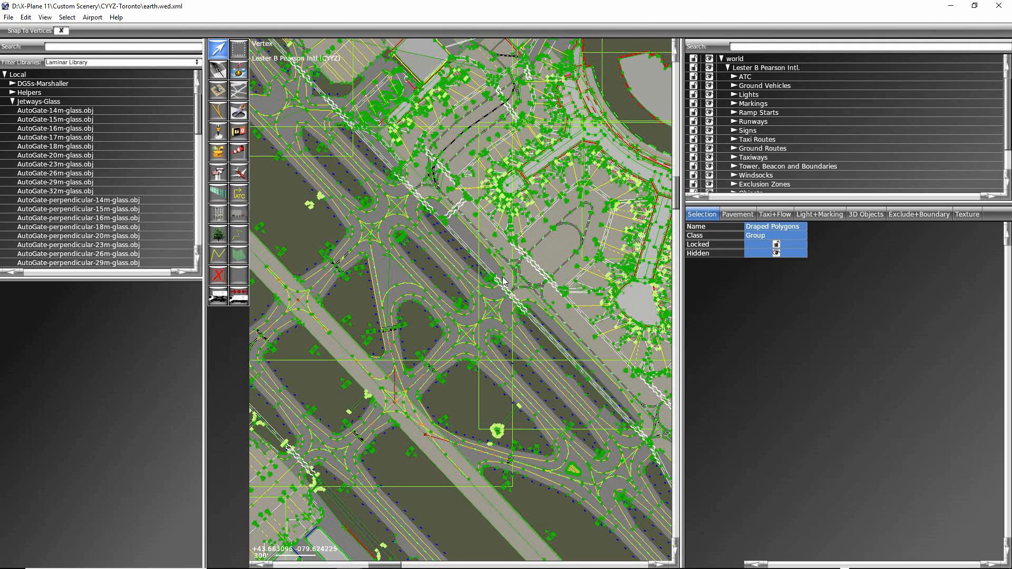
scroll(504, 280, up, 1)
scroll(459, 221, up, 1)
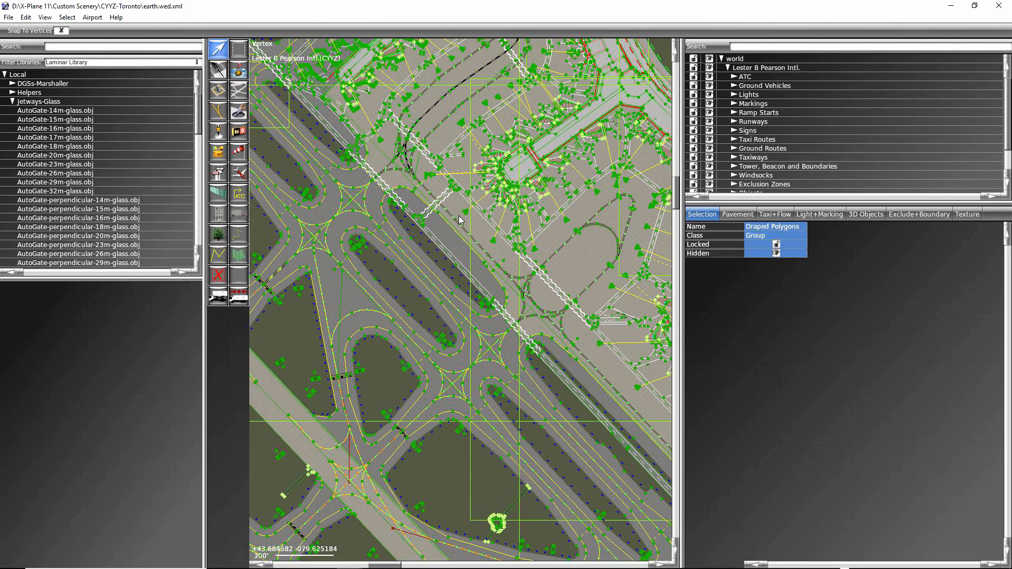
right_drag(459, 216, 521, 305)
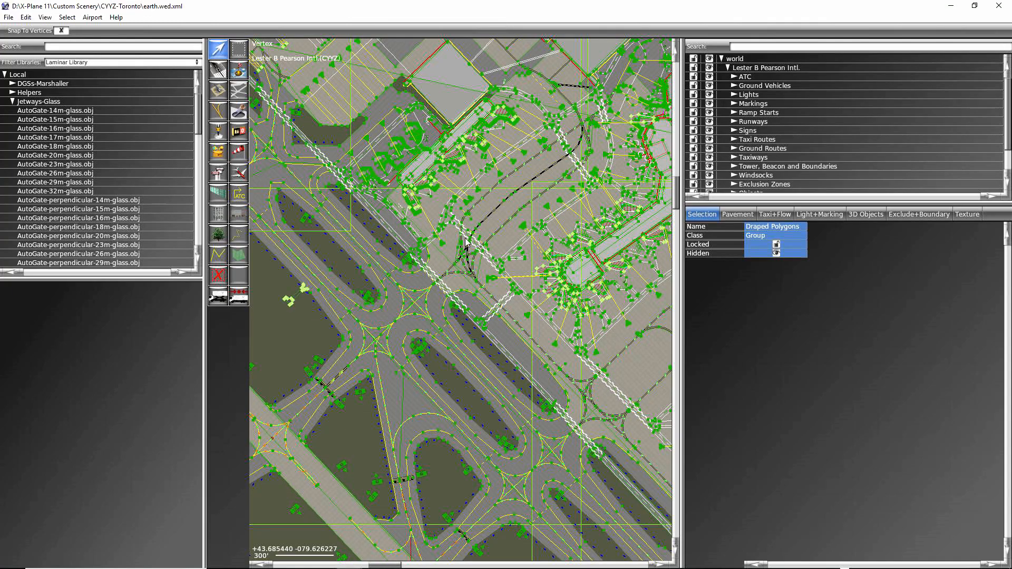
scroll(421, 216, up, 5)
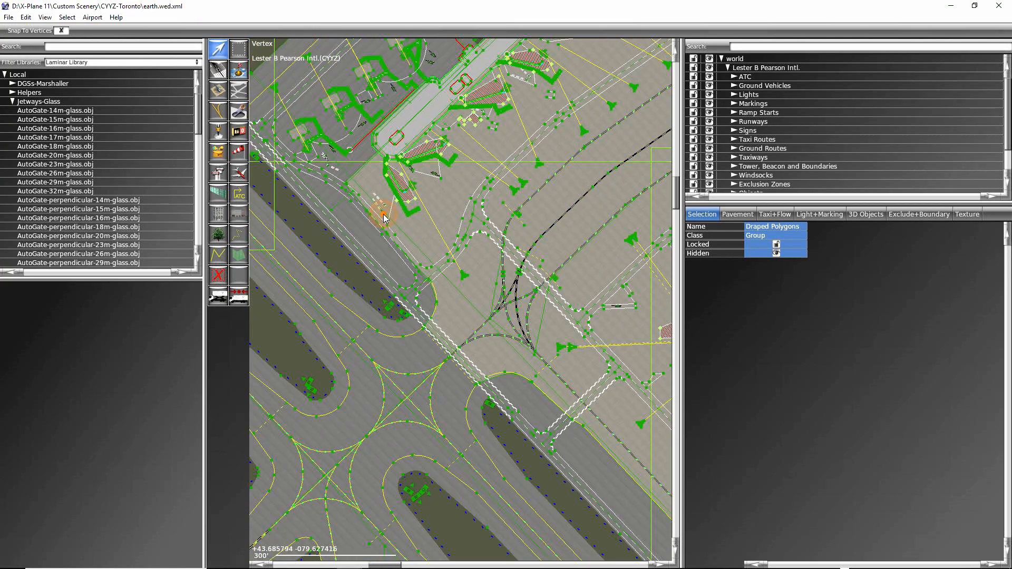
right_drag(376, 202, 412, 315)
scroll(410, 324, up, 5)
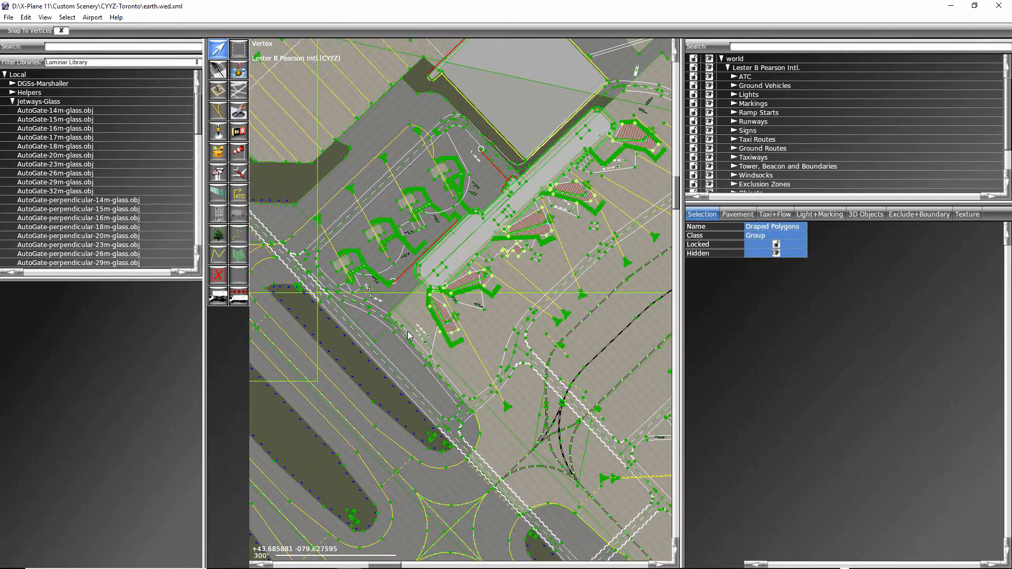
scroll(409, 335, up, 1)
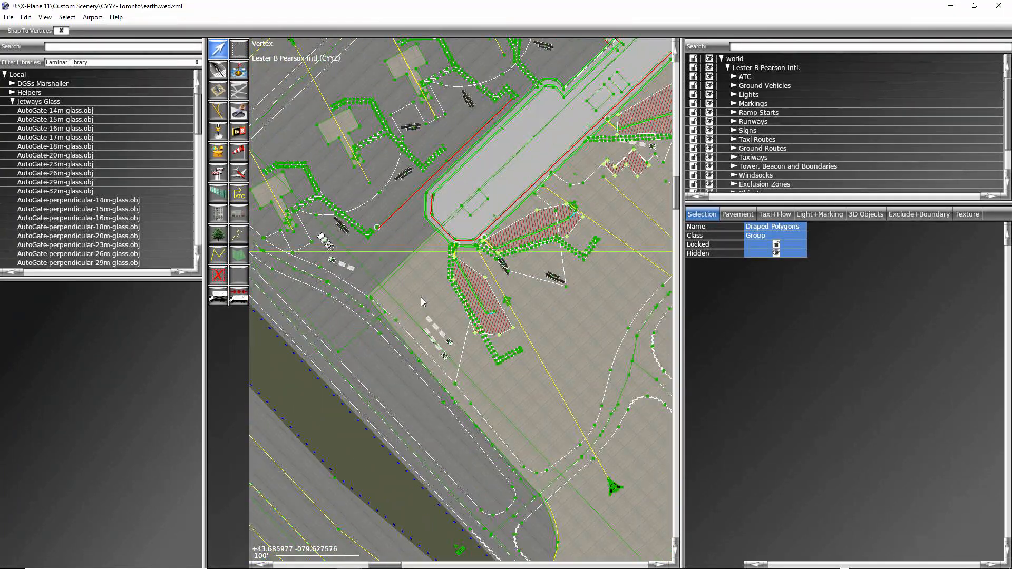
right_drag(425, 280, 376, 324)
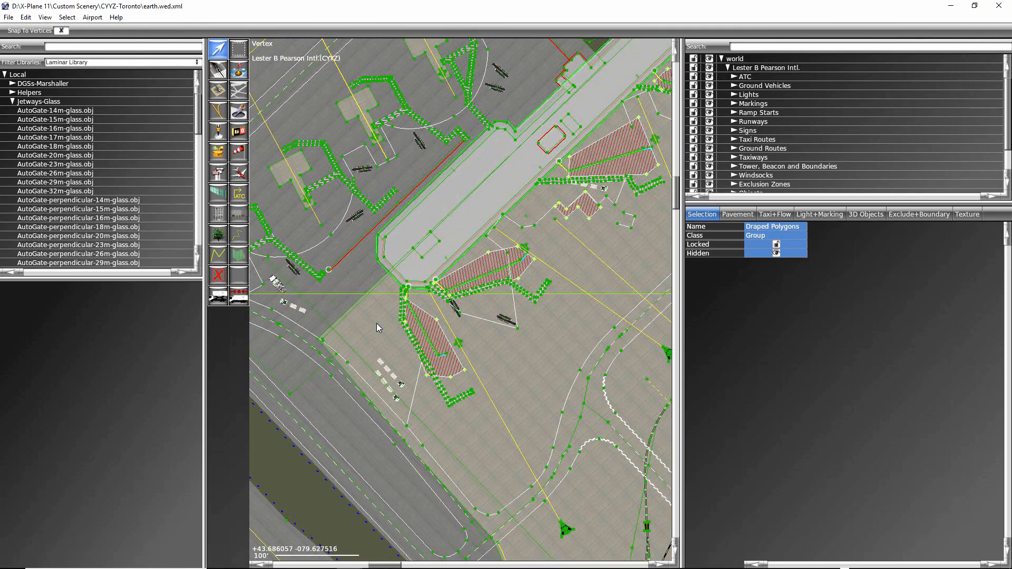
scroll(377, 324, up, 2)
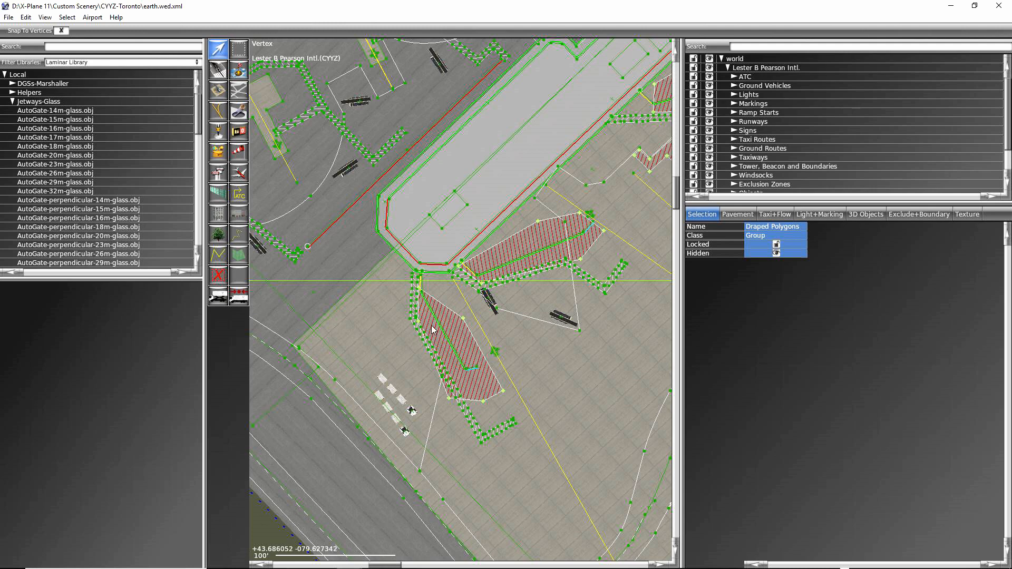
- Inspect the Gate A2 ramp start, its red hatched safety area and the existing jetway facade's cabin node
click(494, 352)
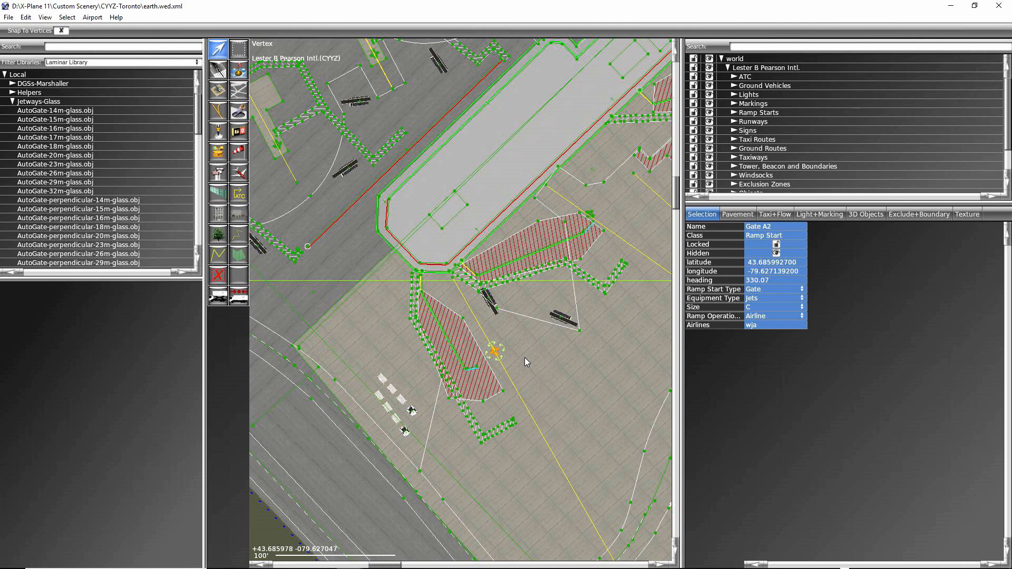
click(443, 335)
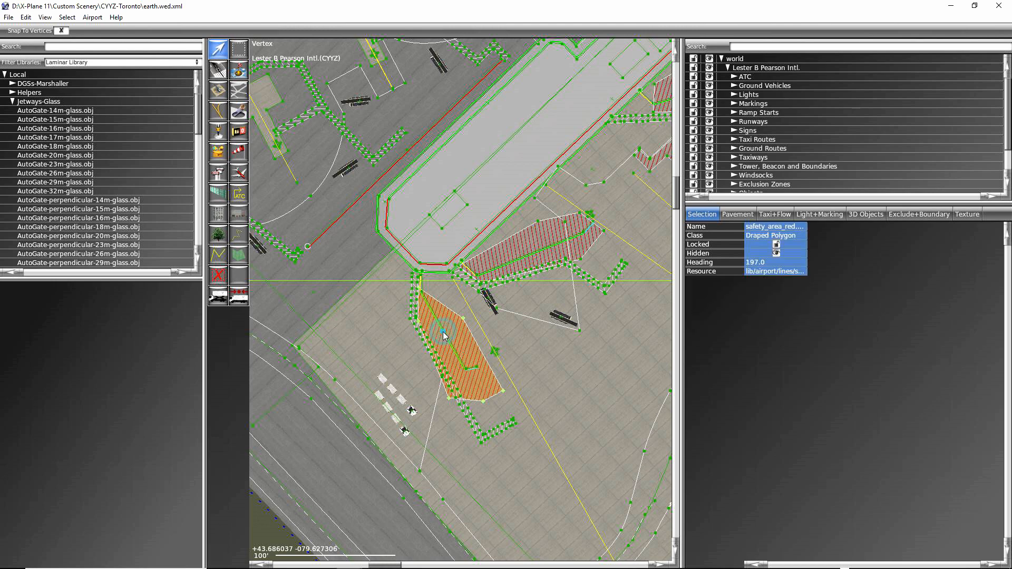
click(474, 368)
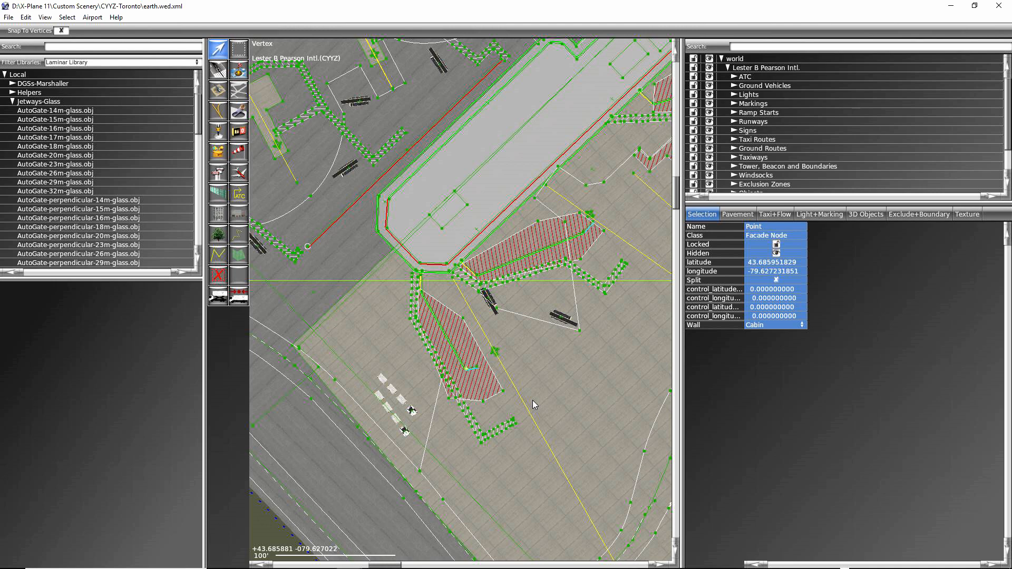
scroll(513, 333, up, 1)
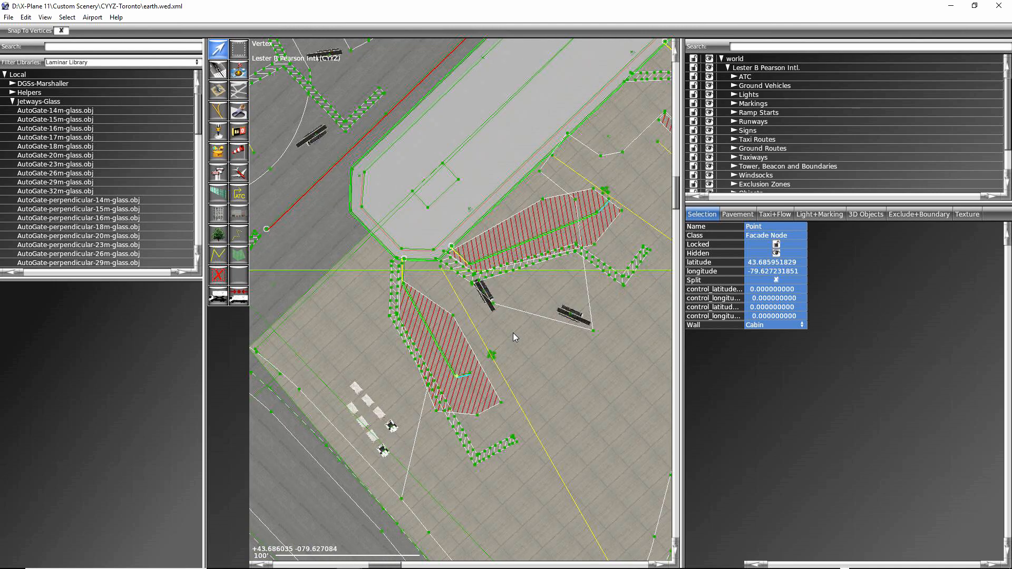
scroll(513, 333, up, 1)
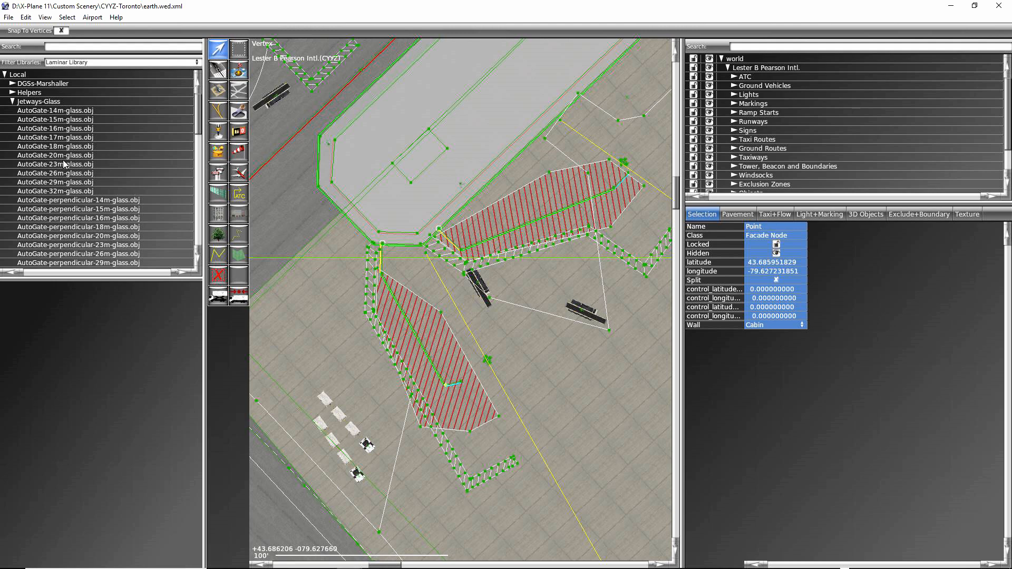
- Try AutoGate-14m-glass.obj on the Gate A2 ramp start, aimed along the parking line, and undo the placement
click(62, 111)
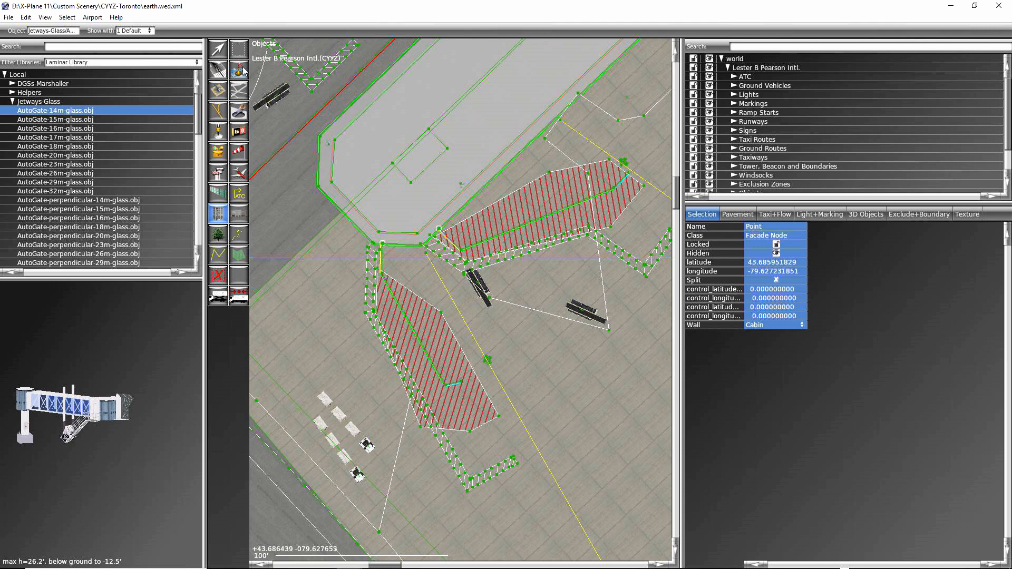
click(487, 362)
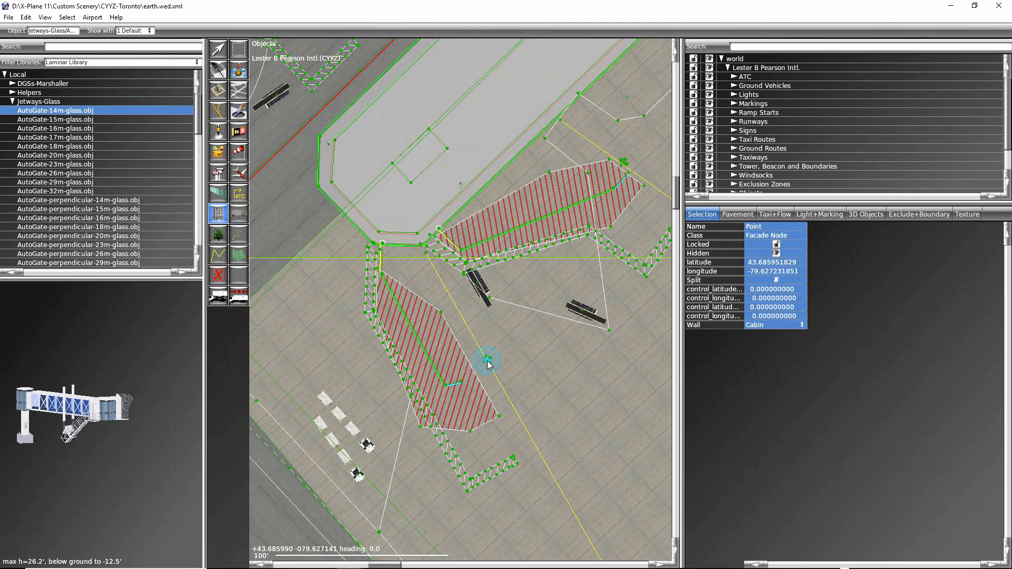
drag(487, 362, 458, 311)
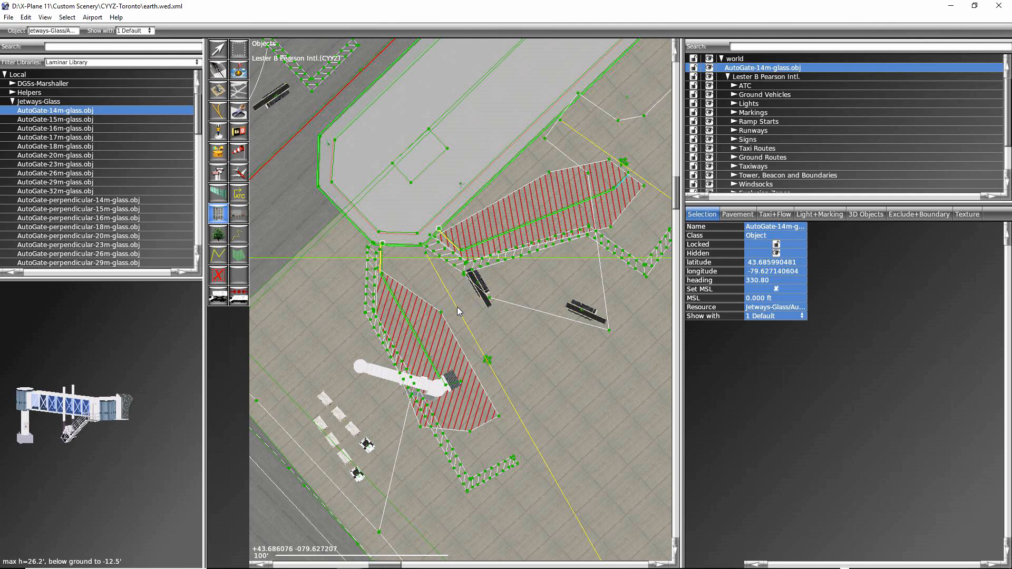
key(ctrl)
key(ctrl+z)
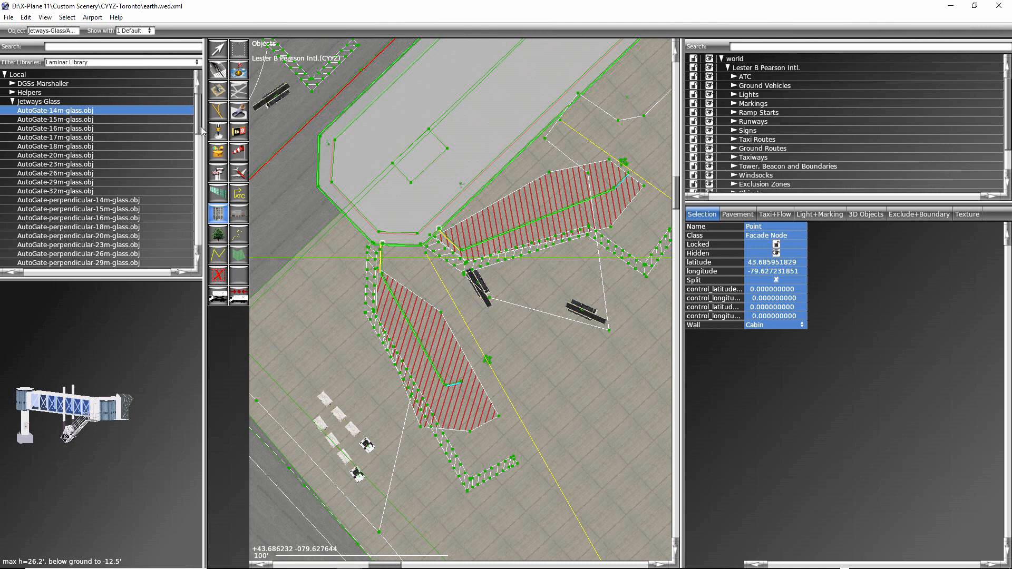
- Try AutoGate-straight-16m-glass.obj on the Gate A2 ramp start, aligned with the parking line, and undo the placement
drag(202, 131, 197, 154)
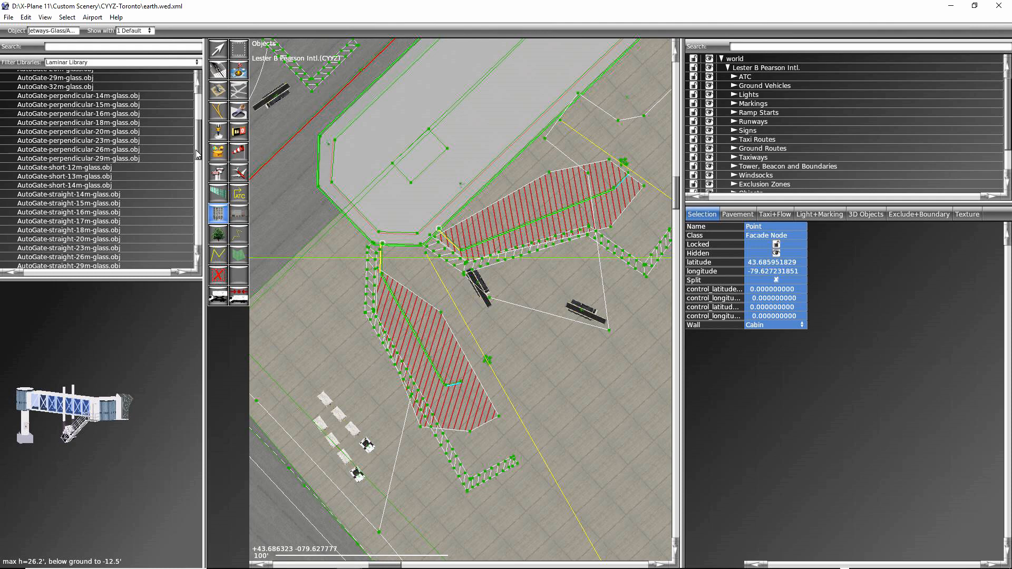
click(90, 213)
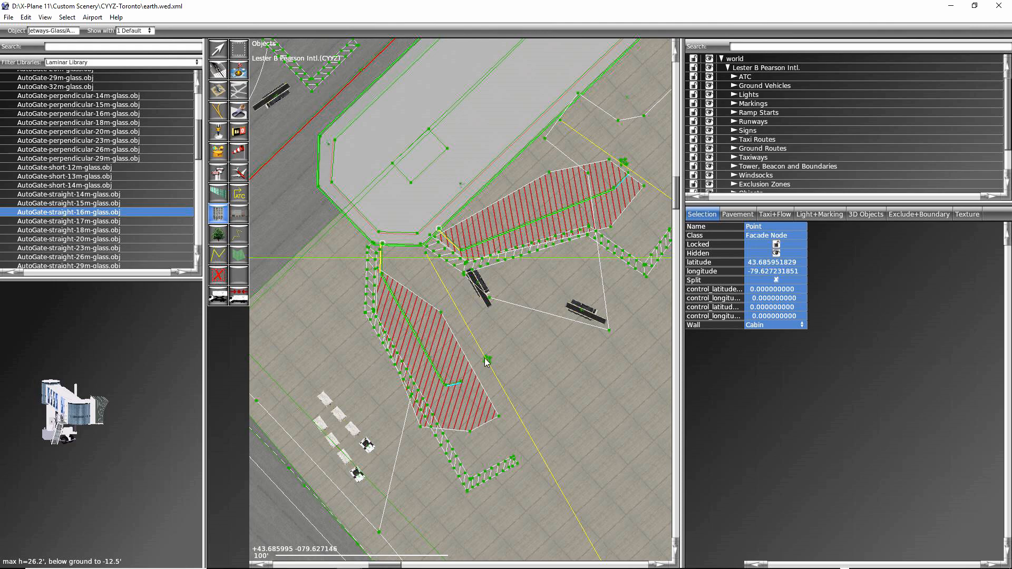
drag(486, 358, 450, 298)
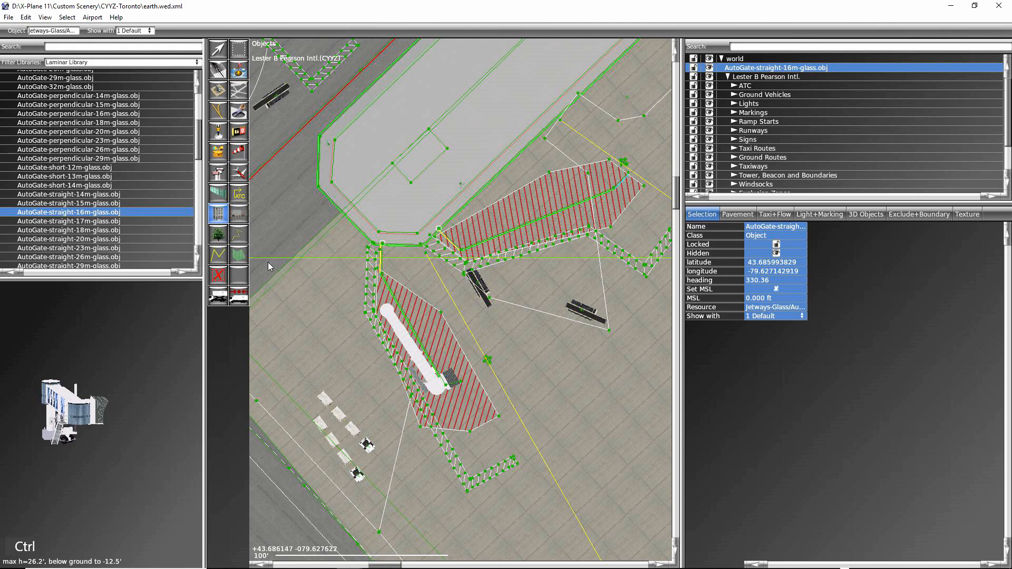
key(ctrl+z)
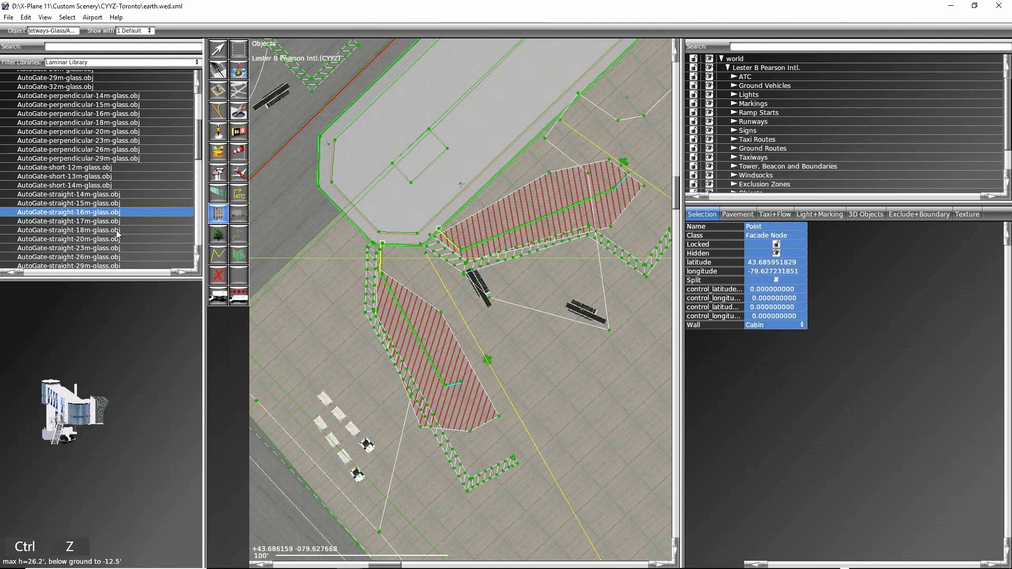
- Place AutoGate-straight-18m-glass.obj on the Gate A2 ramp start, aligned with the parking line at a heading of about 330
click(98, 230)
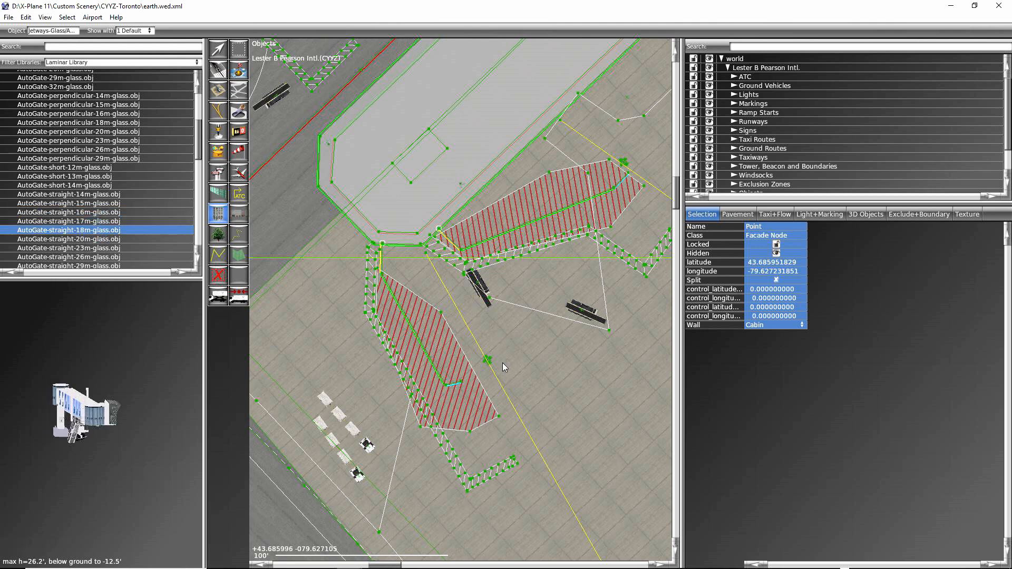
mouse_move(489, 361)
mouse_down()
mouse_move(471, 303)
mouse_move(428, 282)
mouse_move(432, 272)
mouse_move(442, 280)
mouse_move(437, 270)
mouse_up()
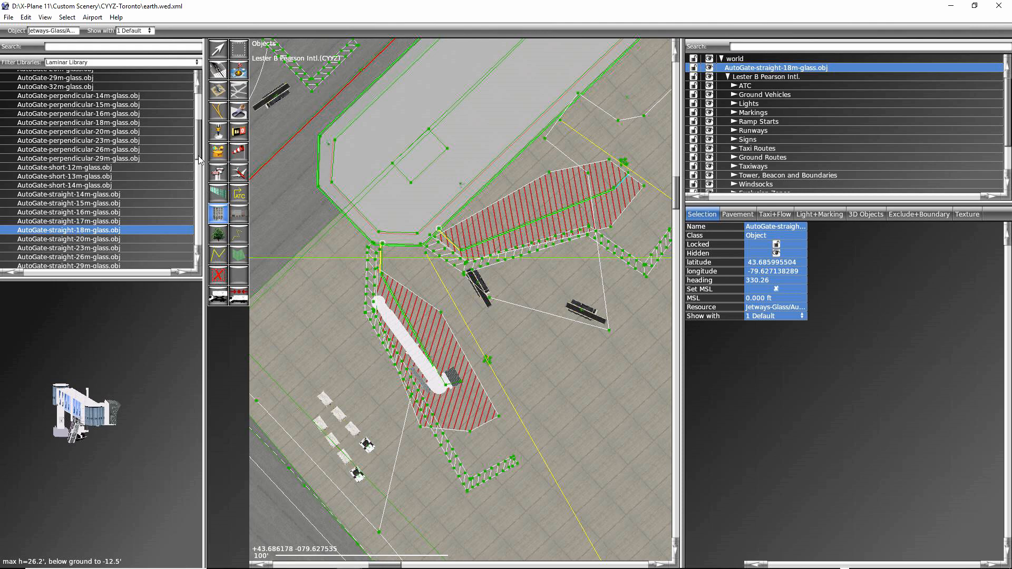
- Place JetwayCon-10m-glass.obj at the terminal end of the 18 m jetway with a heading of about 11
drag(199, 151, 196, 178)
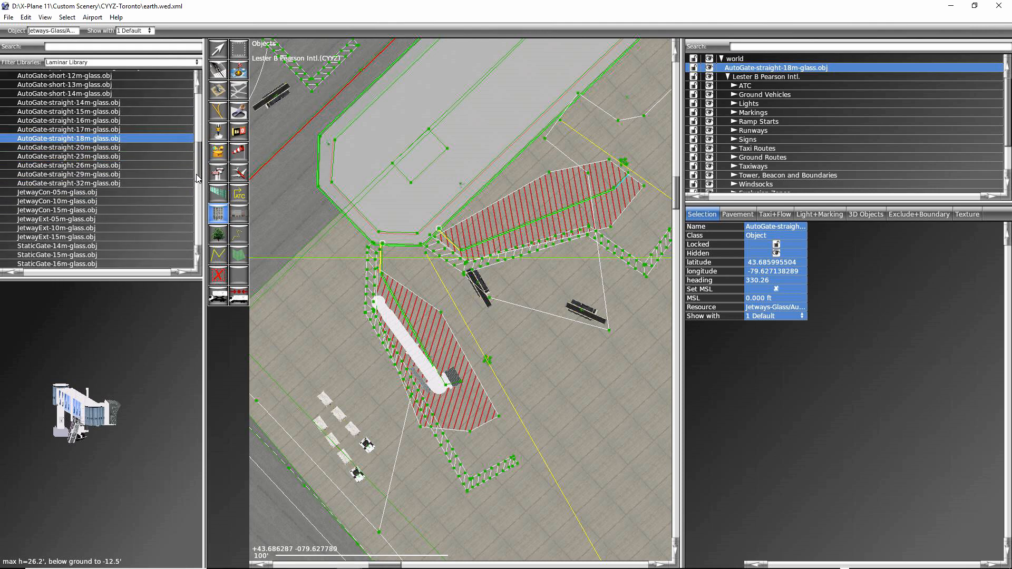
click(58, 203)
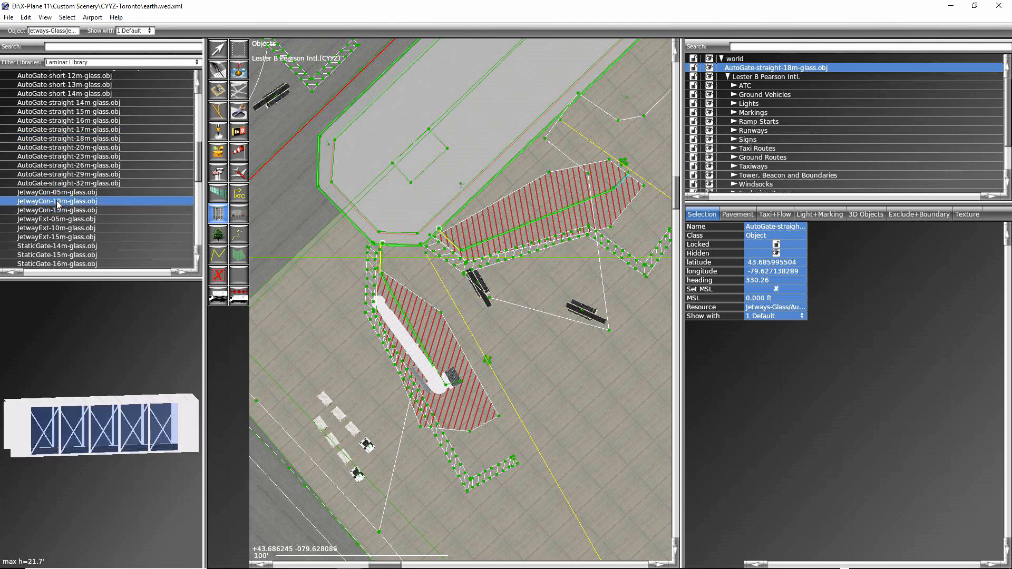
drag(377, 301, 391, 242)
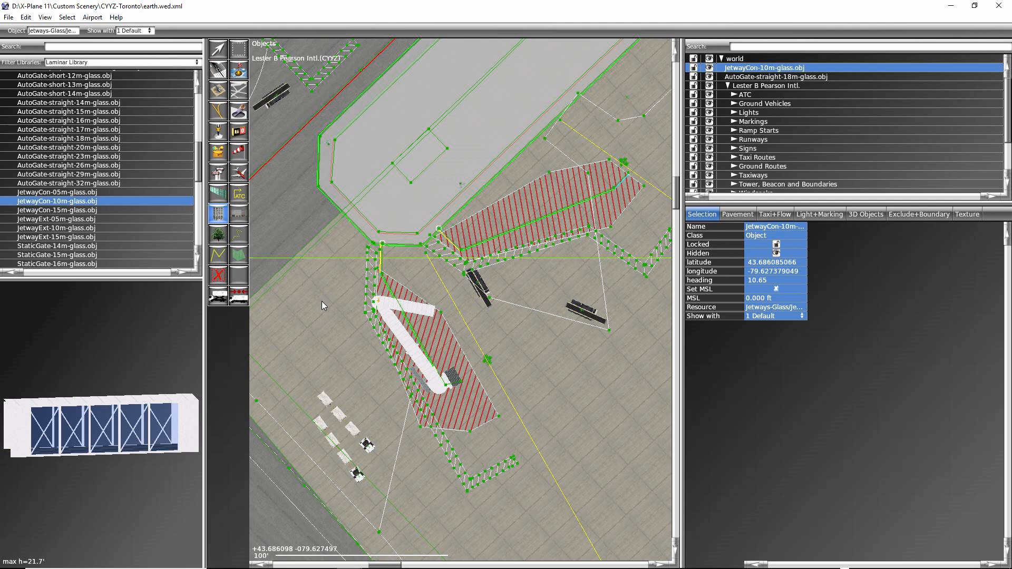
- Rotate the JetwayCon-10m-glass.obj connector to a heading of about -88 so it spans from the Gate A2 jetway to the terminal, nudging it into line
click(220, 55)
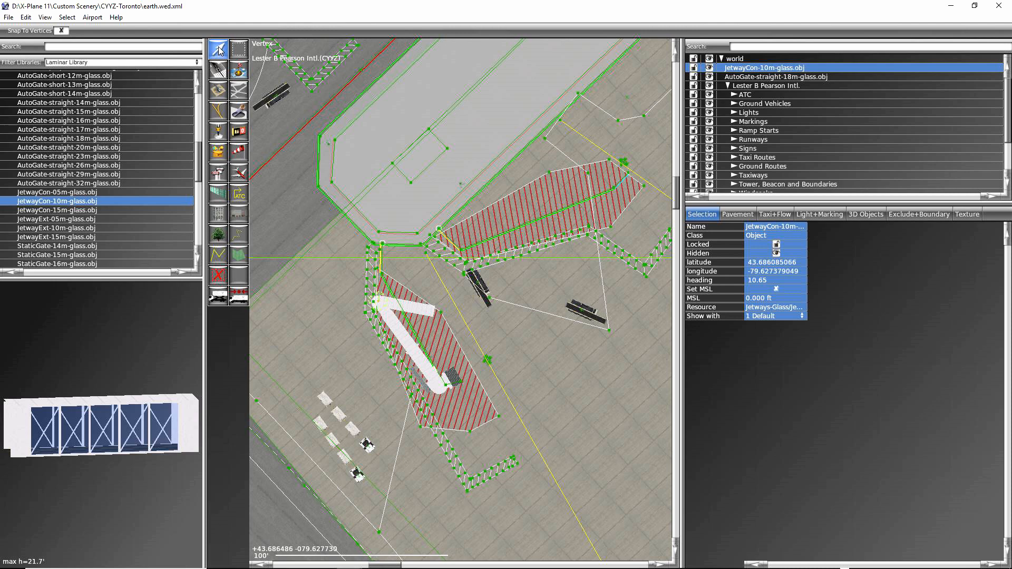
scroll(340, 244, up, 2)
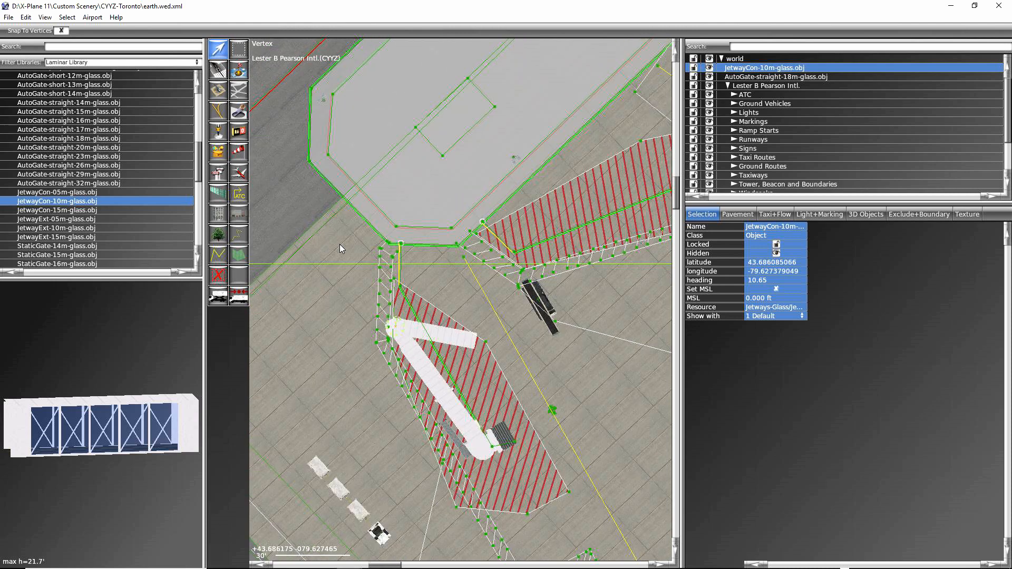
scroll(340, 244, up, 2)
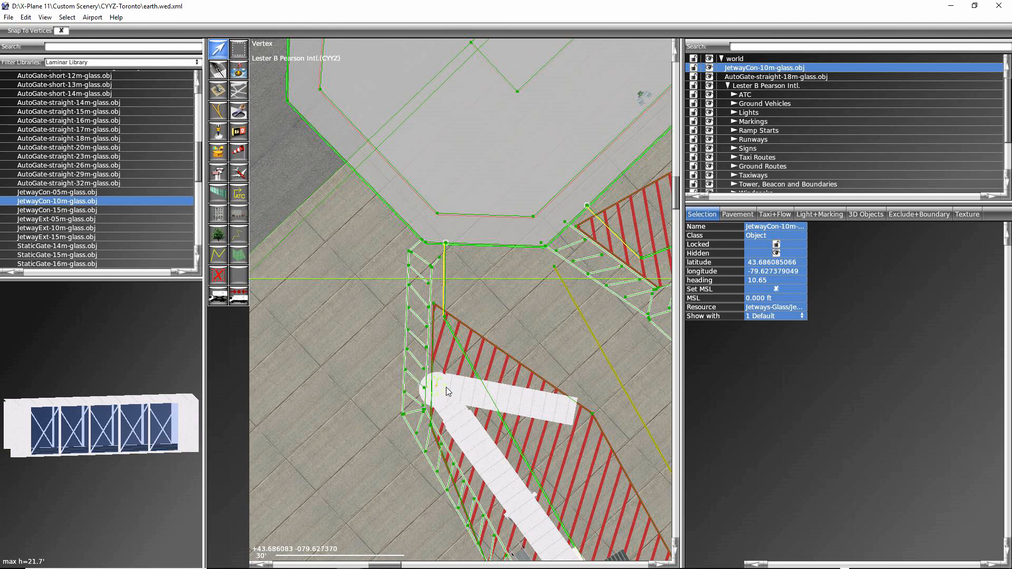
drag(445, 387, 437, 374)
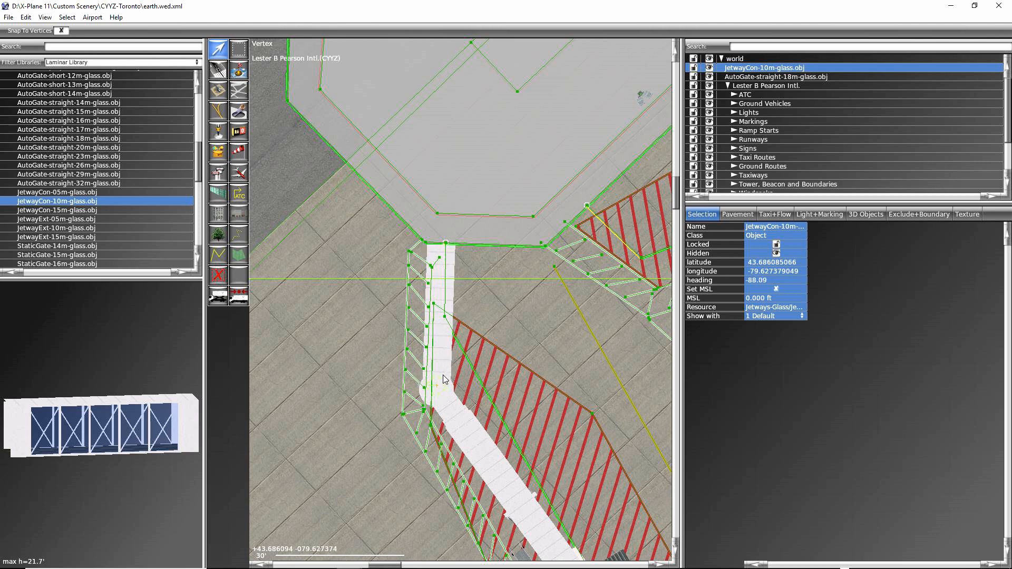
drag(438, 385, 439, 382)
scroll(566, 392, down, 6)
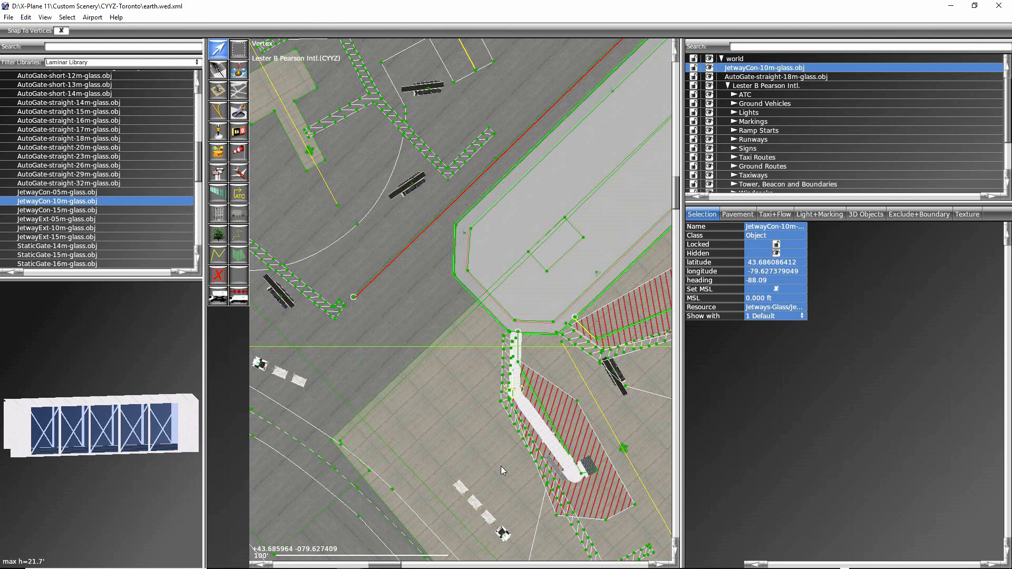
- Place the greenzone.obj helper on the Gate A2 ramp start, aligned with the parking line at a heading of about 329
right_drag(501, 466, 332, 451)
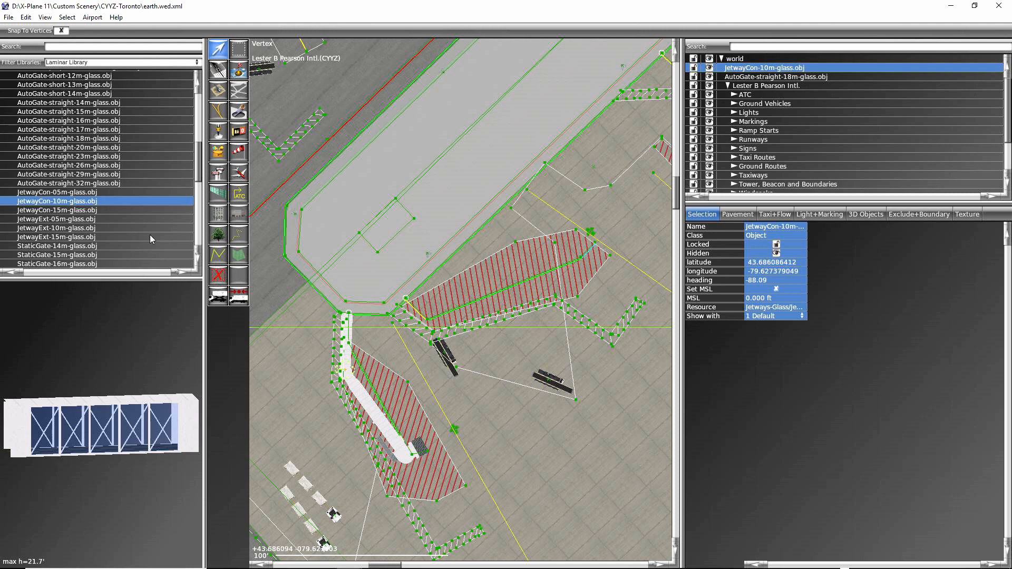
drag(199, 175, 199, 116)
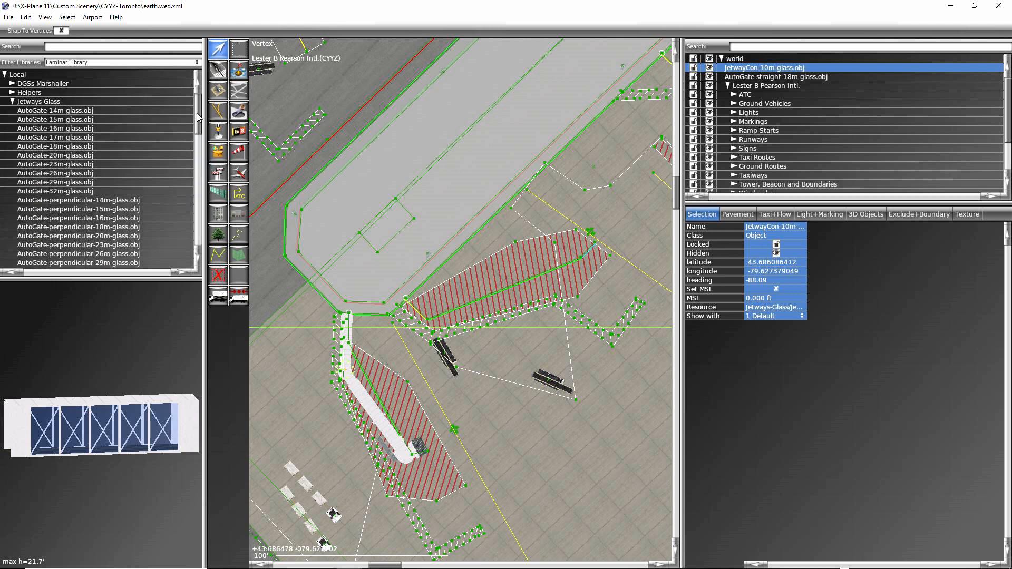
click(27, 93)
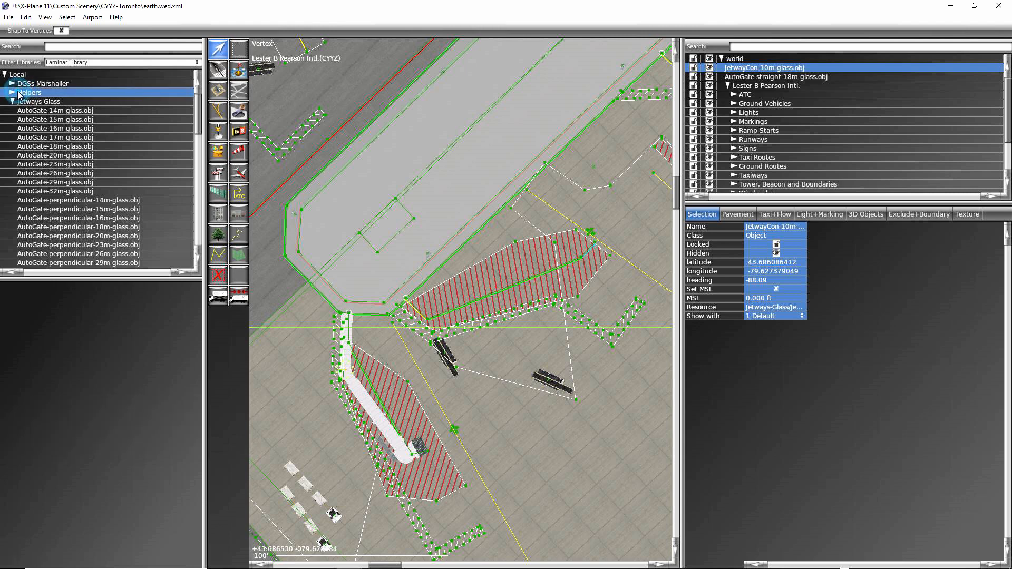
click(14, 93)
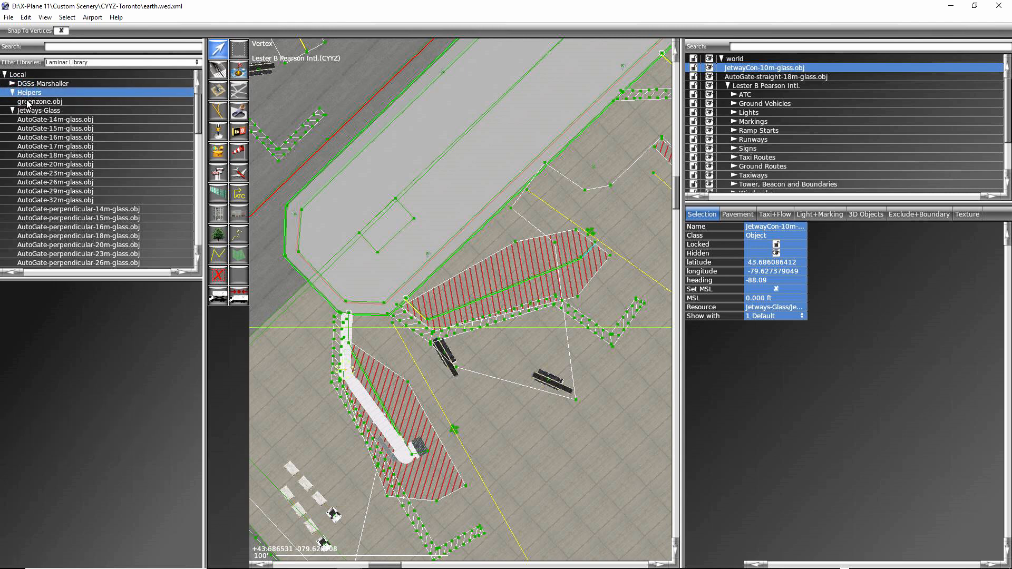
click(32, 102)
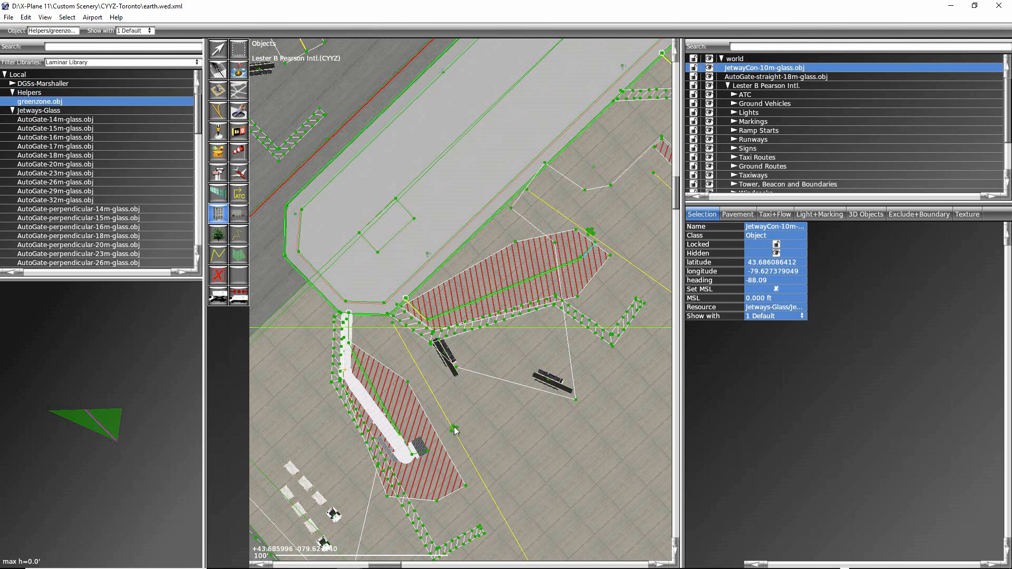
drag(455, 430, 421, 372)
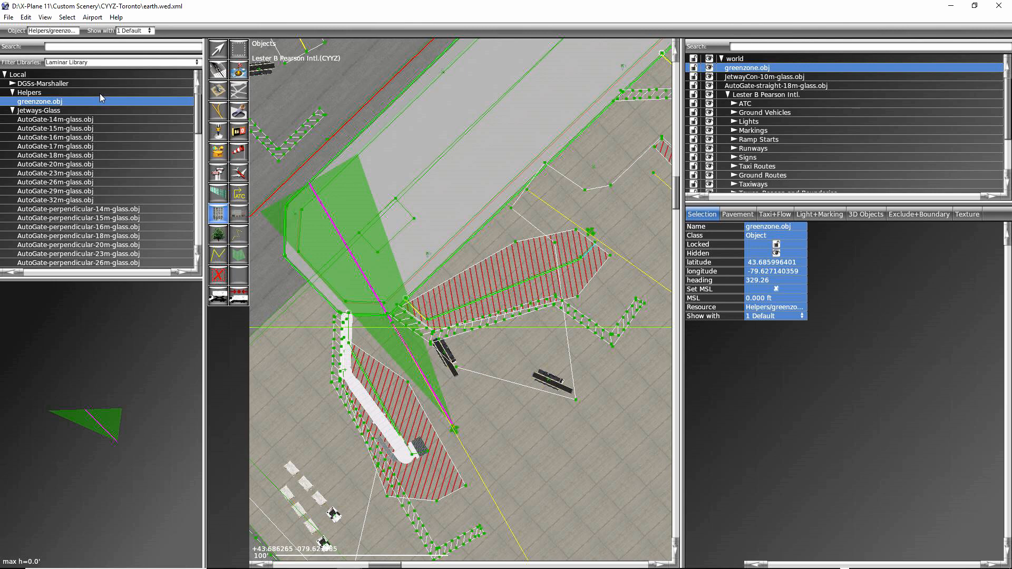
- Place Marshaller.obj on the terminal inside the green zone, with a heading of about 318
click(13, 84)
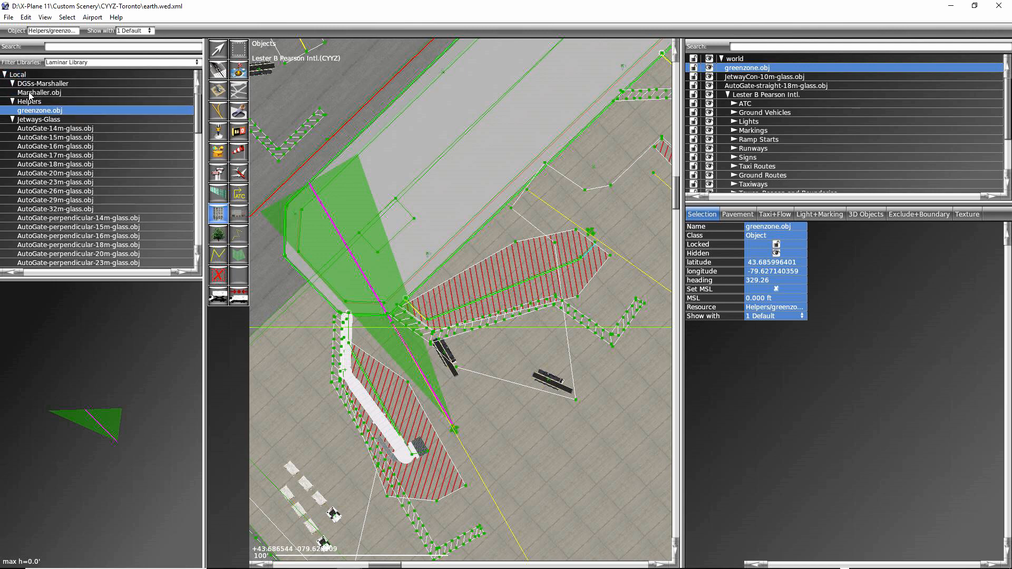
click(31, 93)
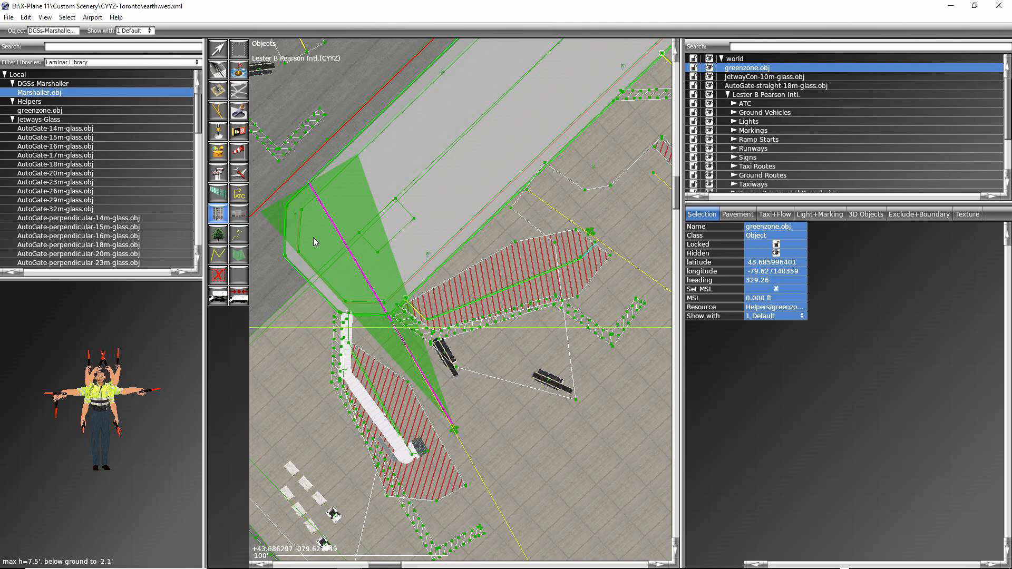
click(313, 238)
drag(313, 238, 292, 217)
drag(291, 212, 290, 213)
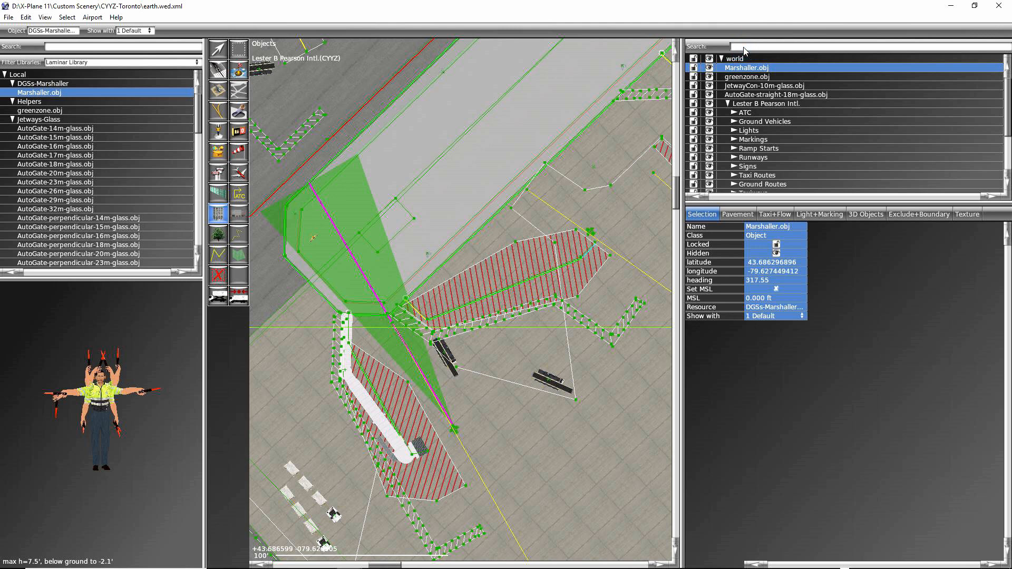
- Find greenzone.obj in the scenery hierarchy by searching for "greenz" and delete it
text(greenz)
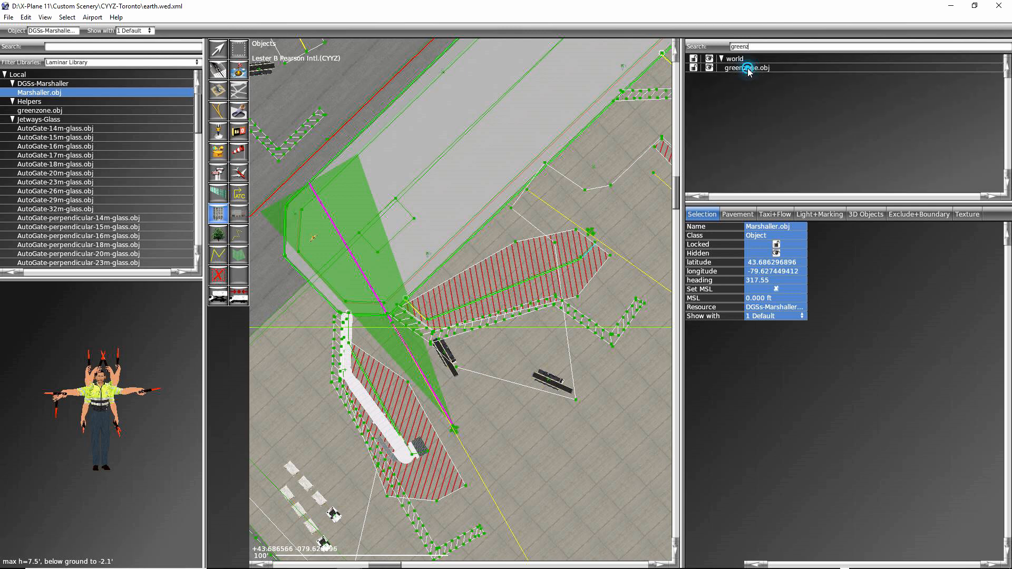
click(748, 68)
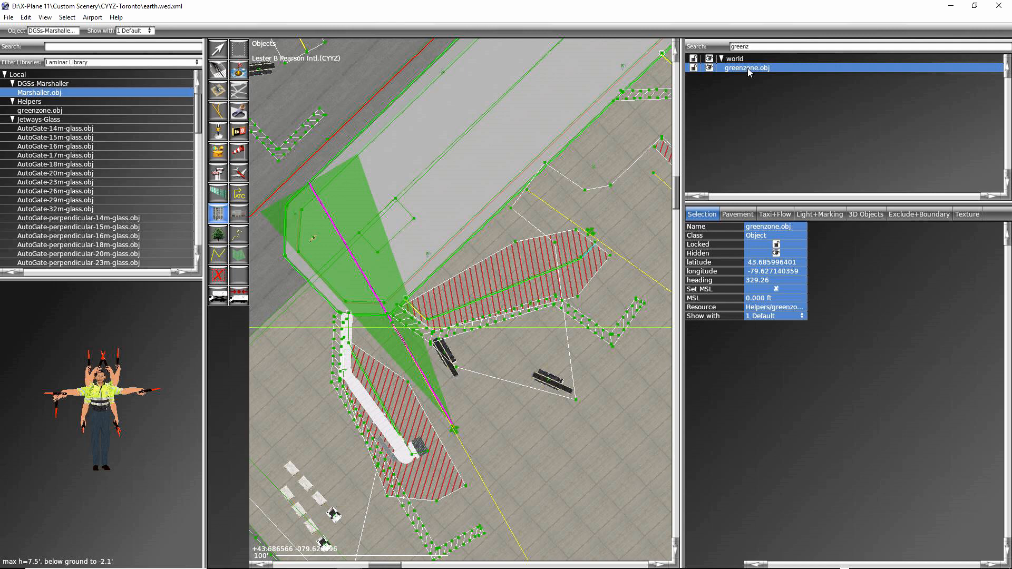
key(Delete)
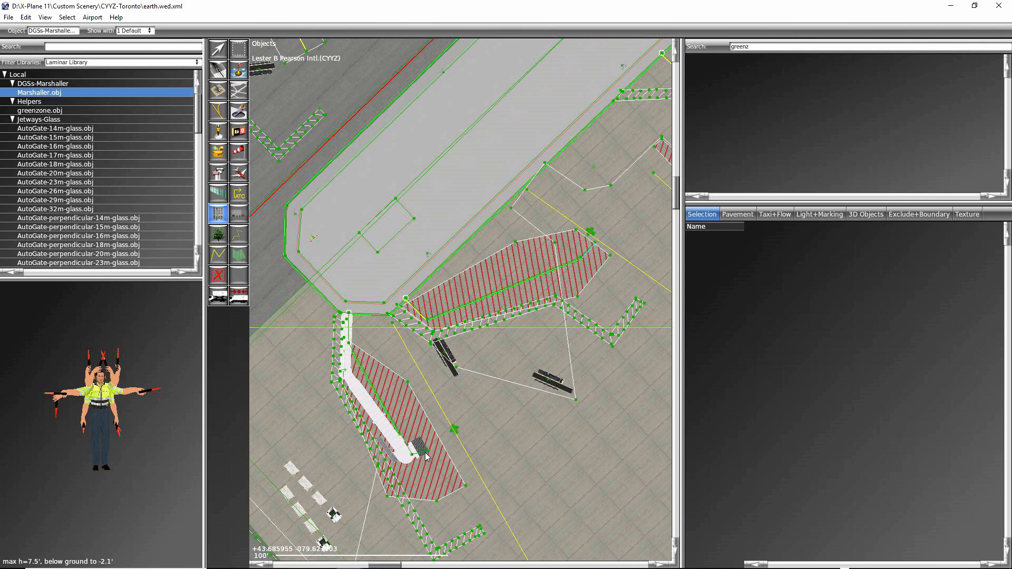
- Delete the old jetway facade's nodes at the cabin end of the Gate A2 jetway
click(220, 49)
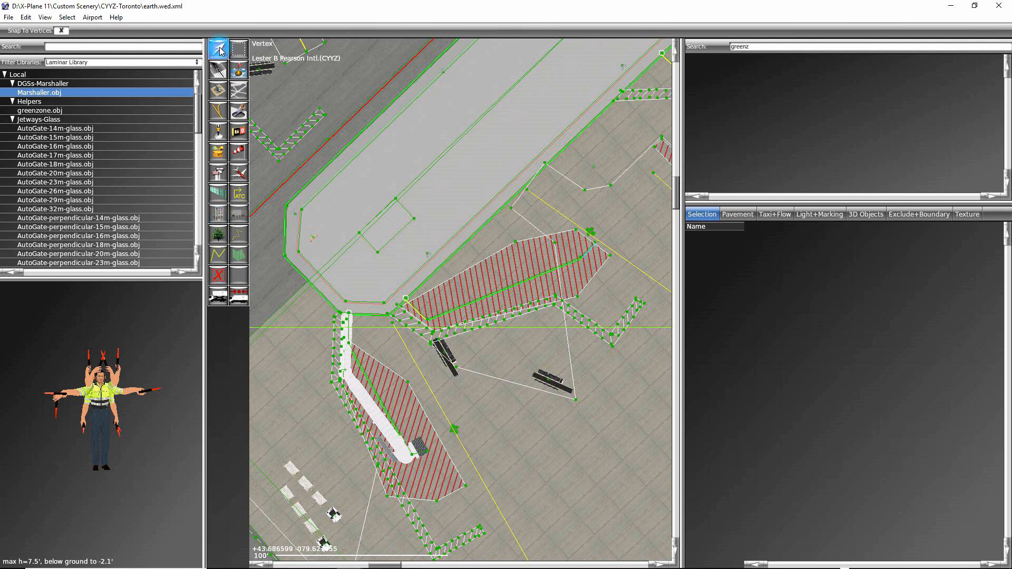
click(428, 454)
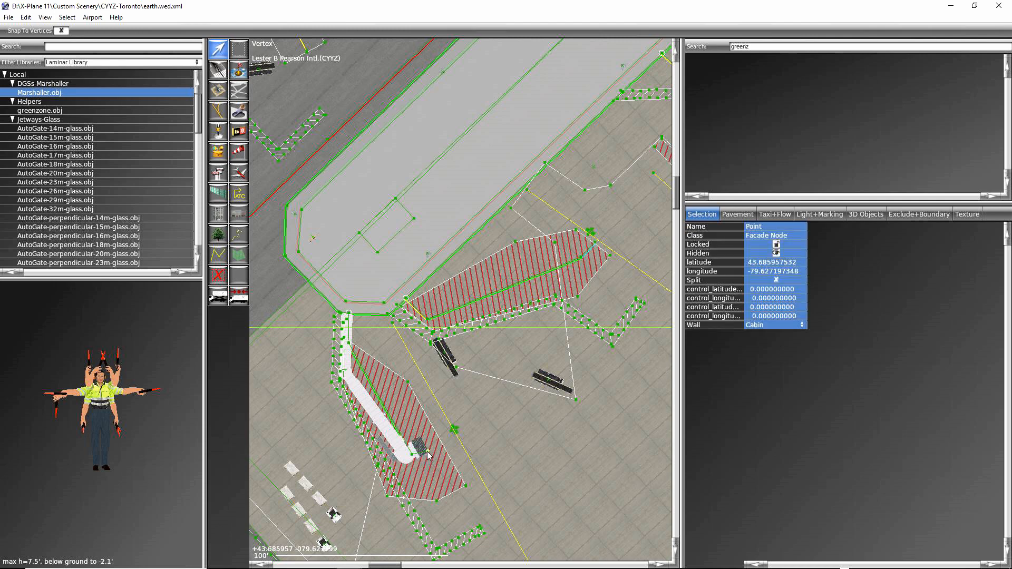
key(Delete)
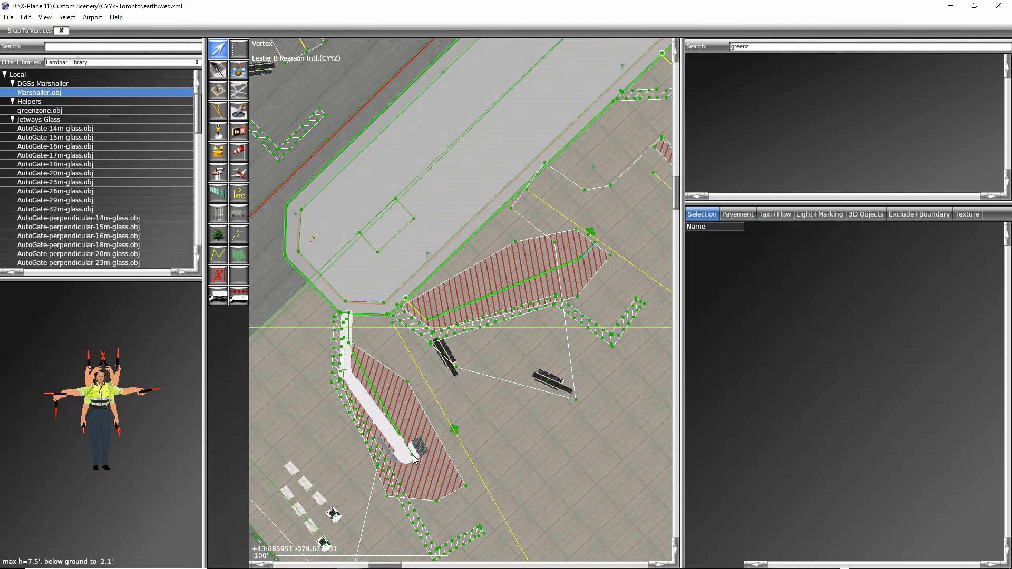
click(414, 458)
key(Delete)
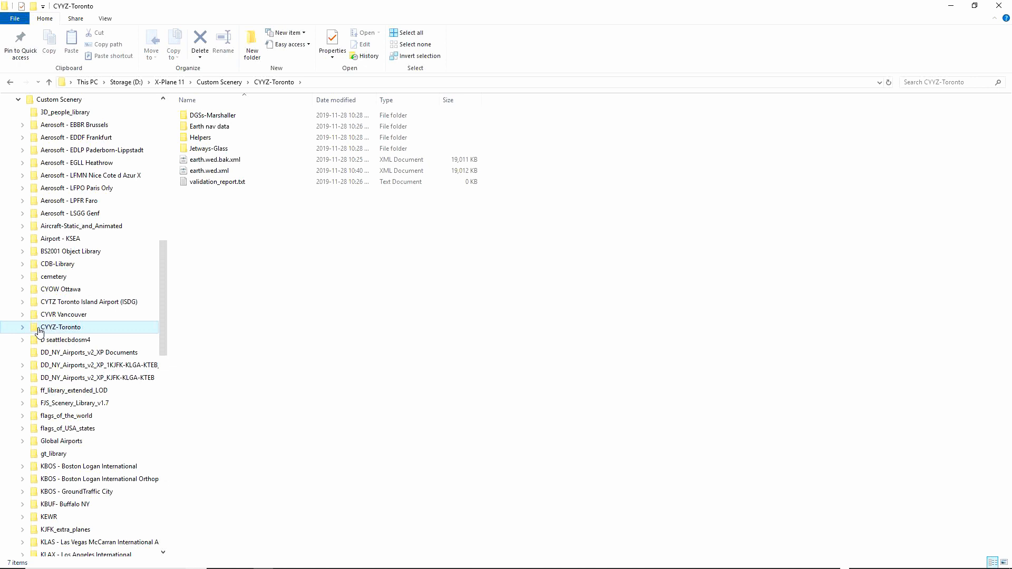
- In File Explorer, delete apt.dat from the Earth nav data folder of the CYYZ-Toronto scenery
click(23, 327)
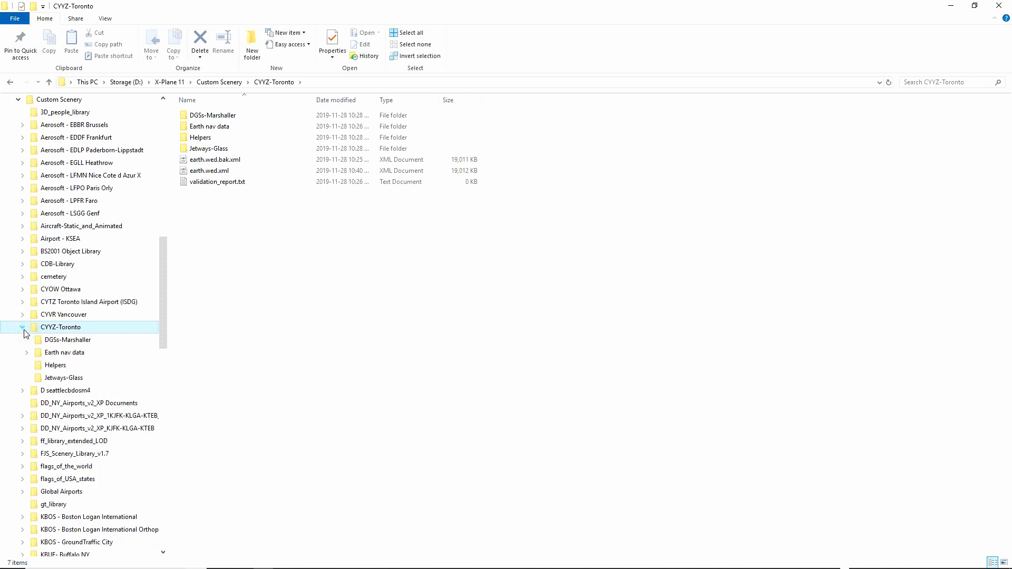
click(47, 356)
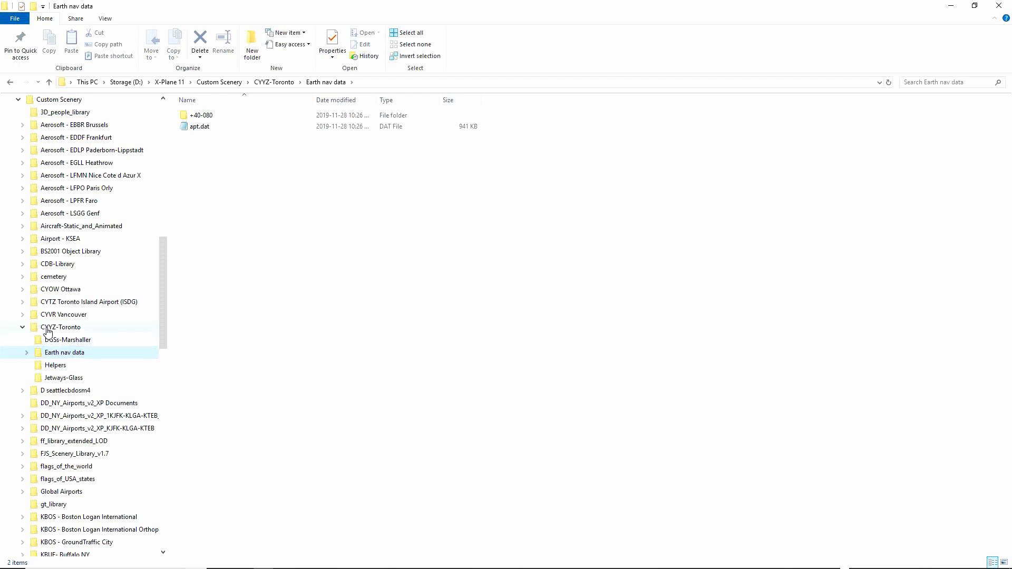
right_click(188, 128)
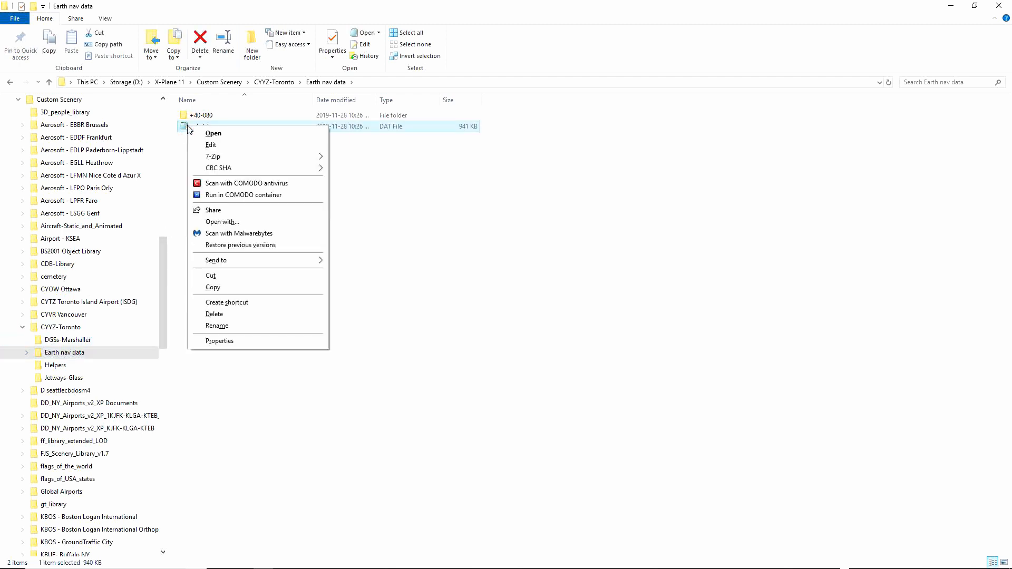
click(227, 314)
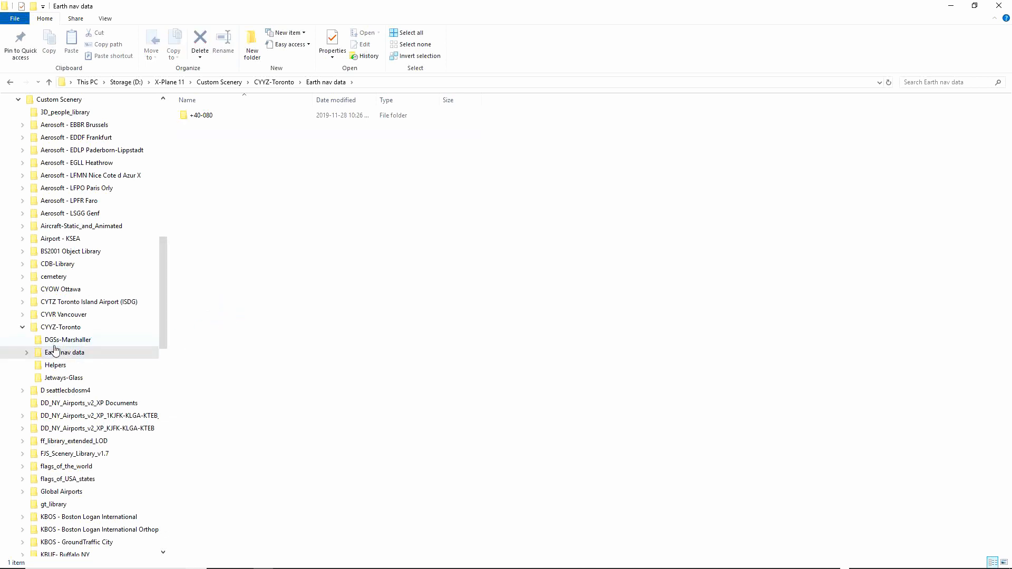
- Delete +43-080.dsf from the +40-080 folder inside Earth nav data
click(26, 352)
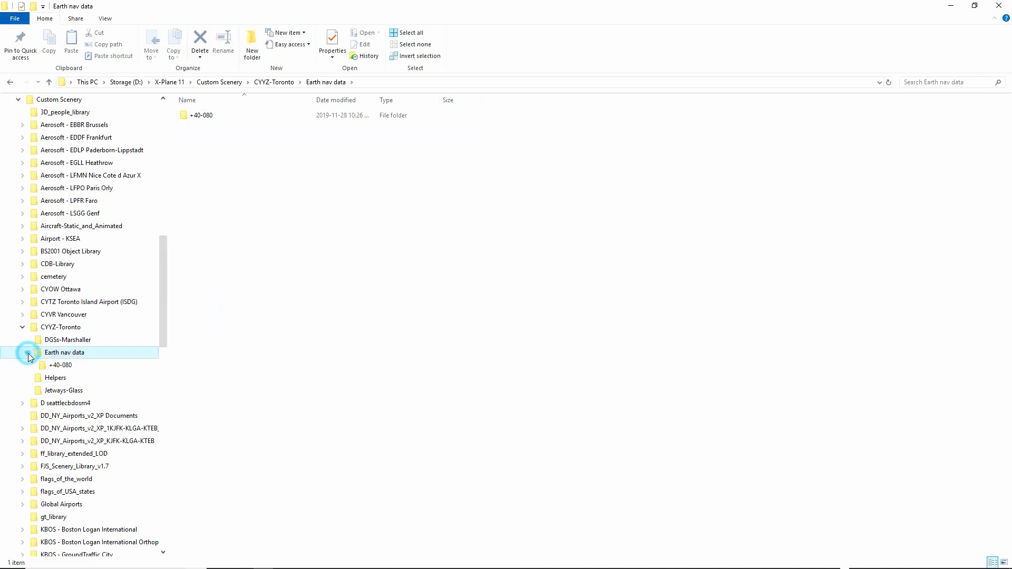
click(51, 365)
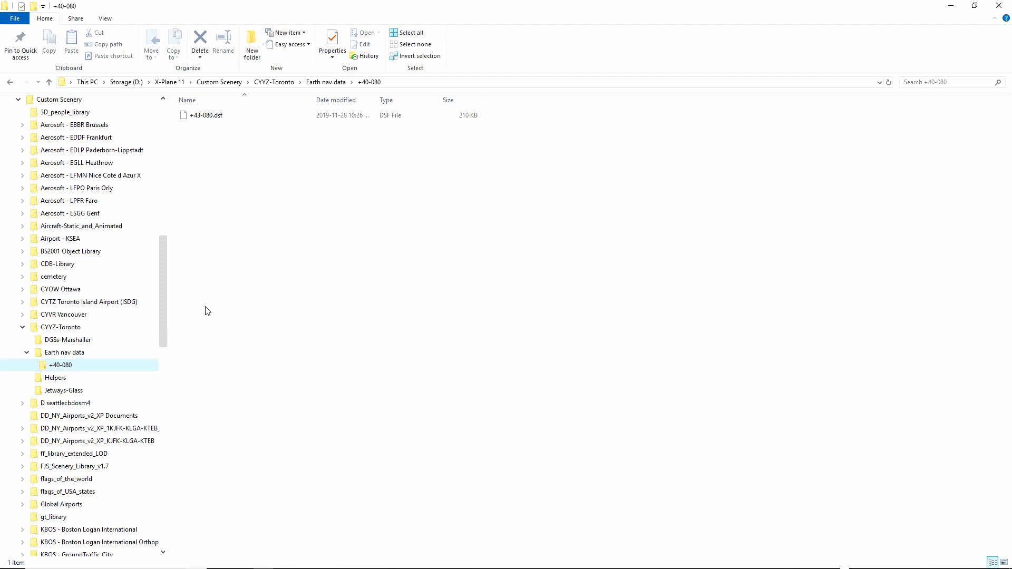
right_click(193, 116)
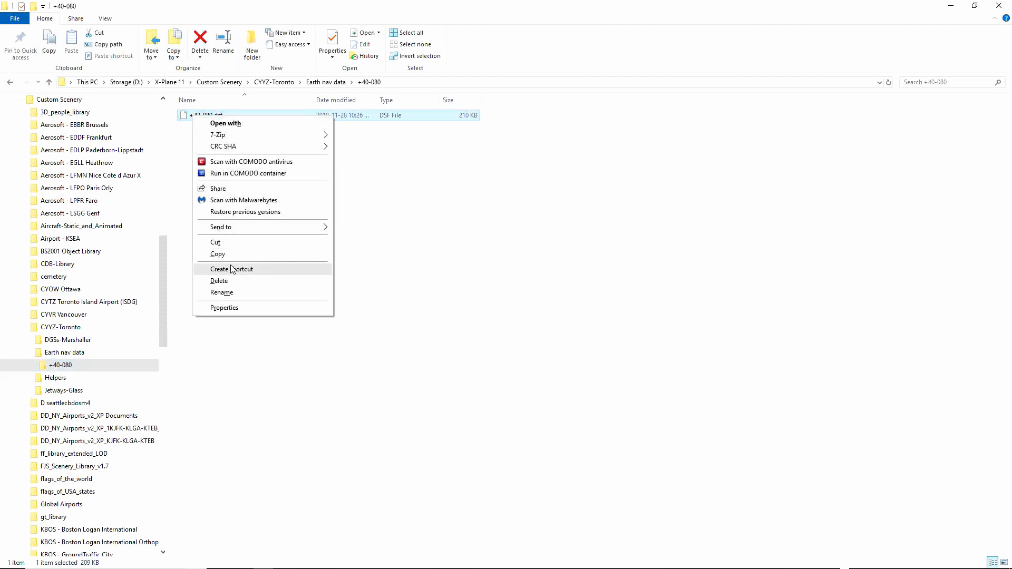
click(223, 282)
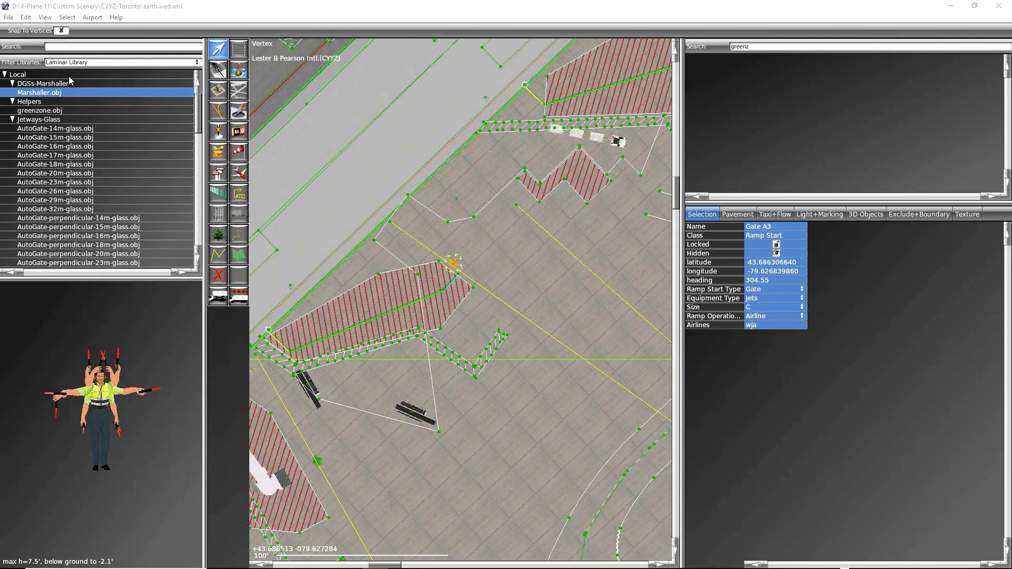
click(8, 17)
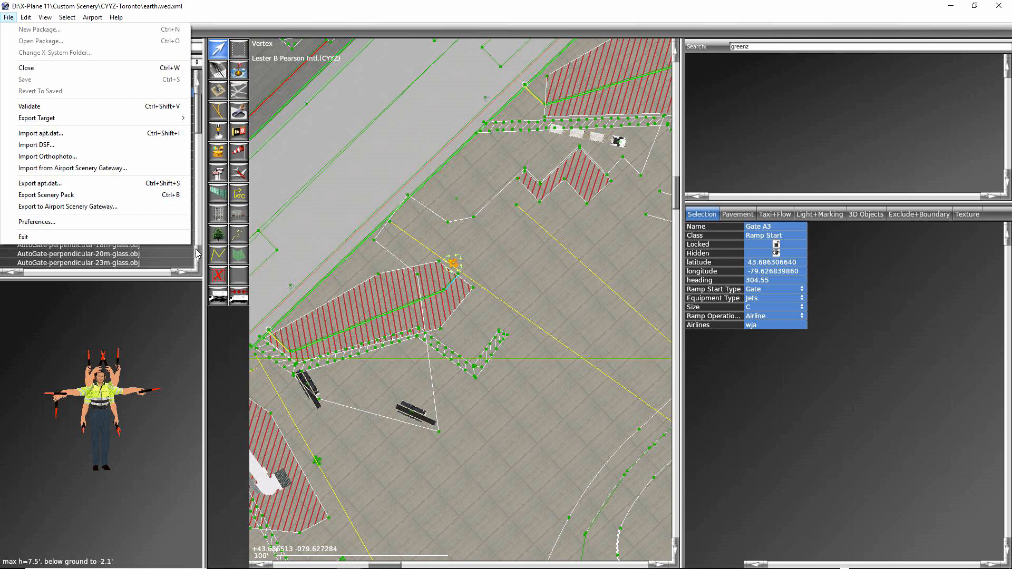
click(413, 467)
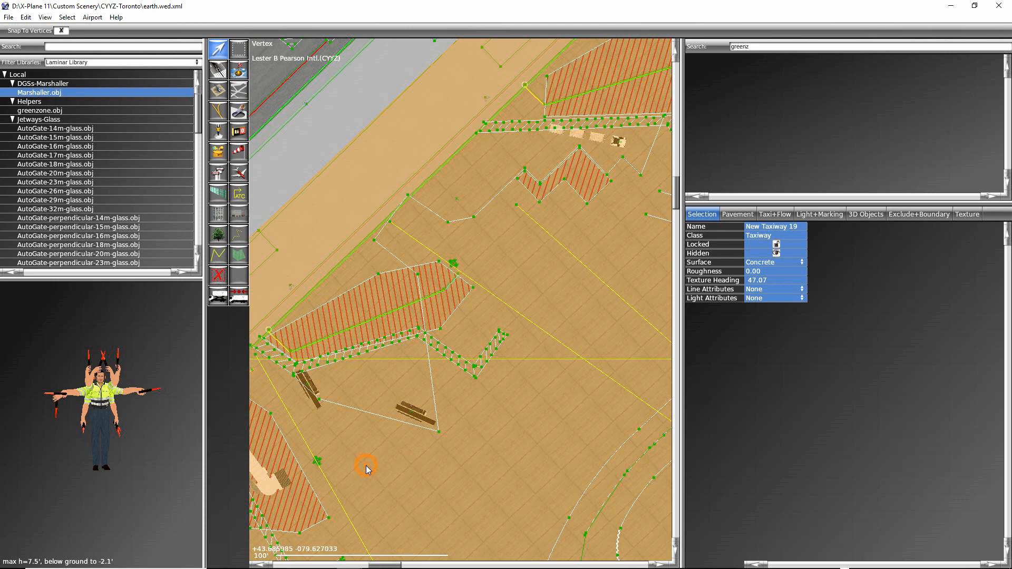
scroll(365, 466, up, 2)
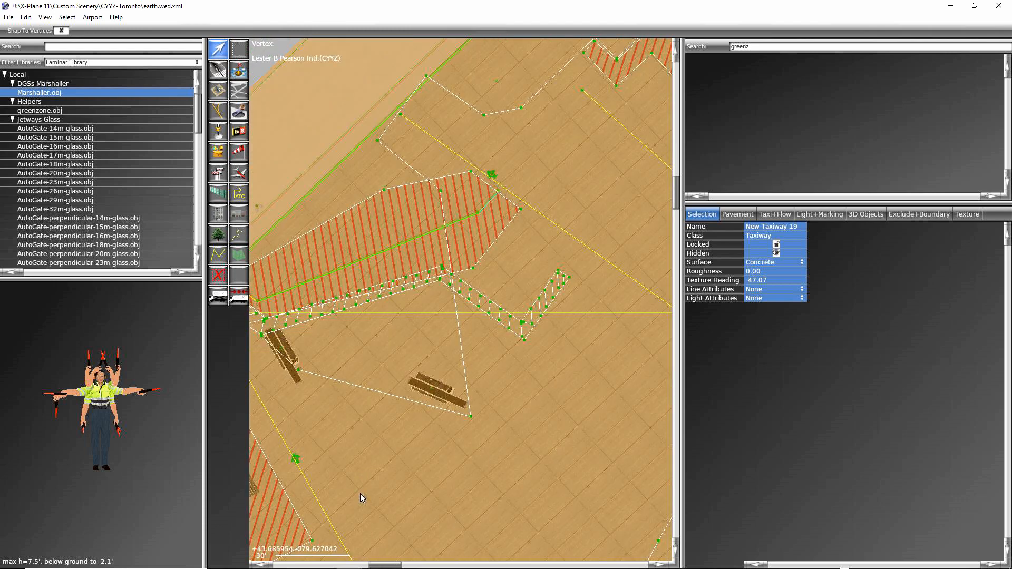
scroll(360, 494, down, 2)
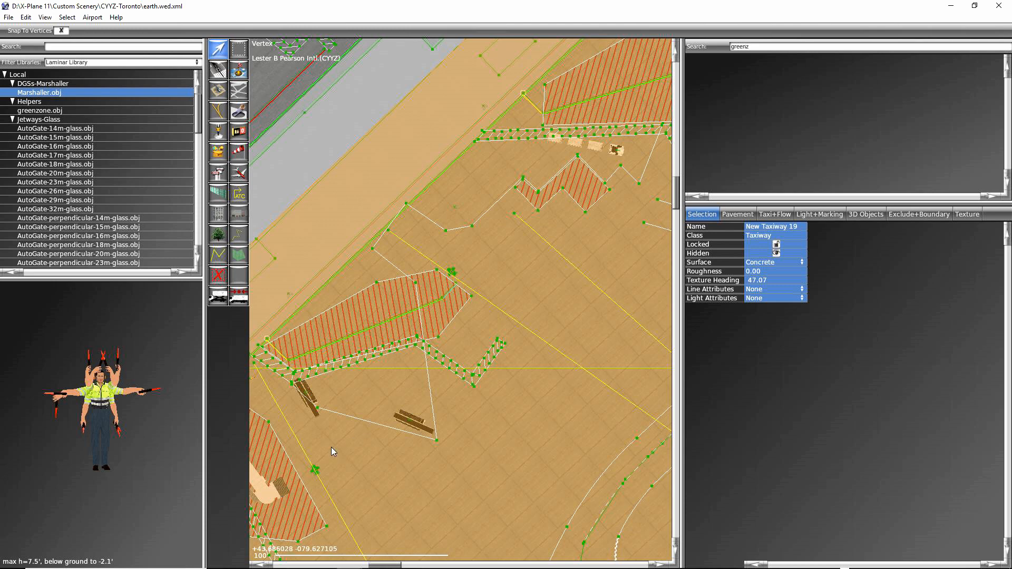
right_drag(343, 447, 501, 386)
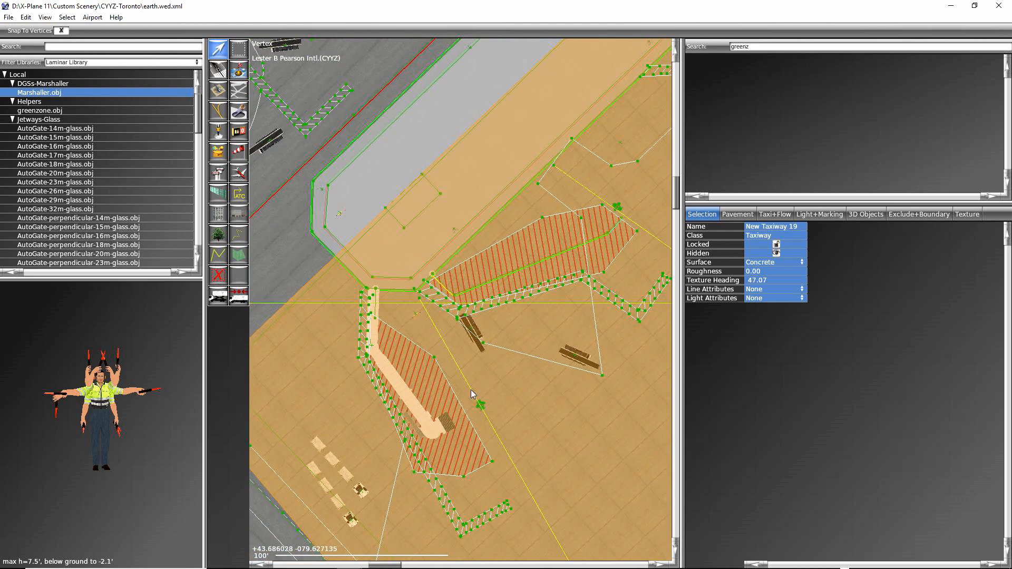
click(441, 432)
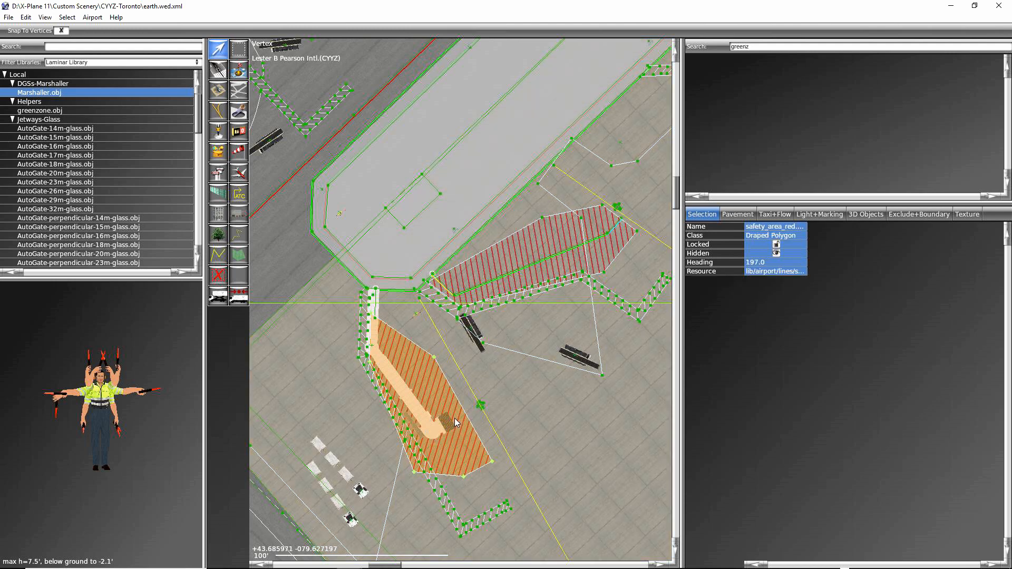
- Move the Gate A2 ramp start a short distance aside to expose the AutoGate object beneath it
scroll(472, 419, up, 8)
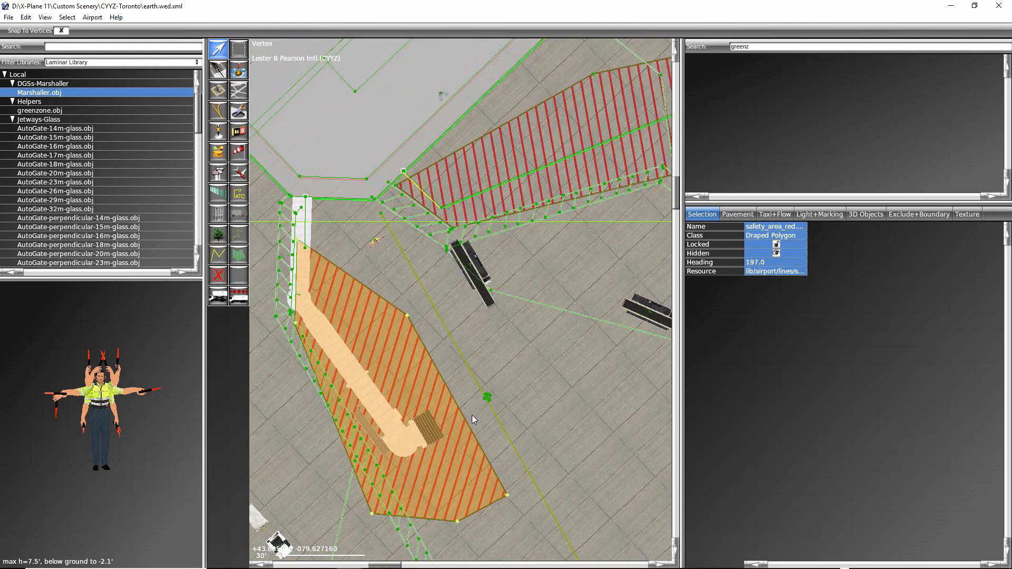
click(493, 392)
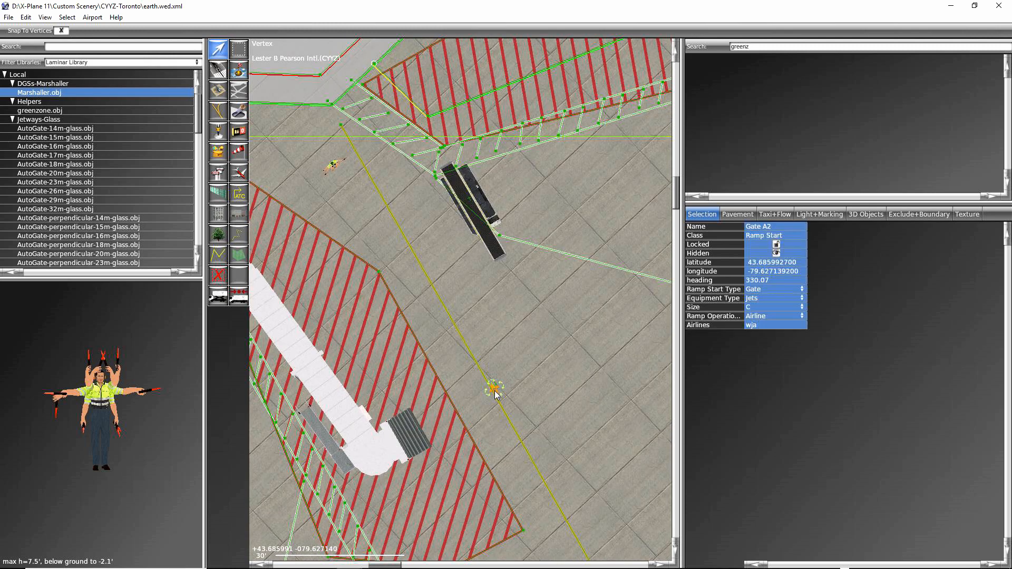
drag(497, 391, 525, 385)
- Rename the straight AutoGate object at Gate A2 as AutoGate-A2.obj
click(495, 388)
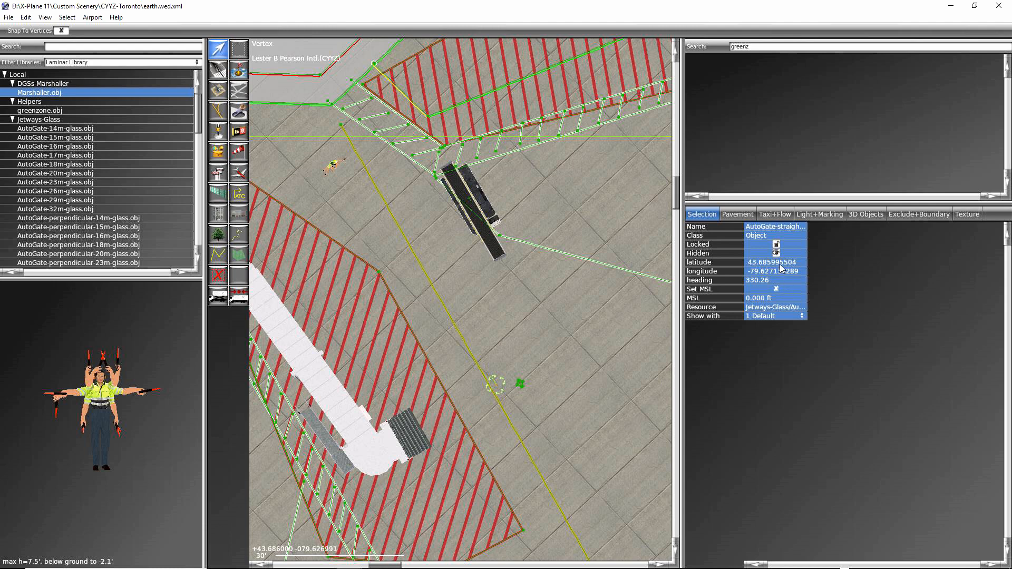
click(781, 227)
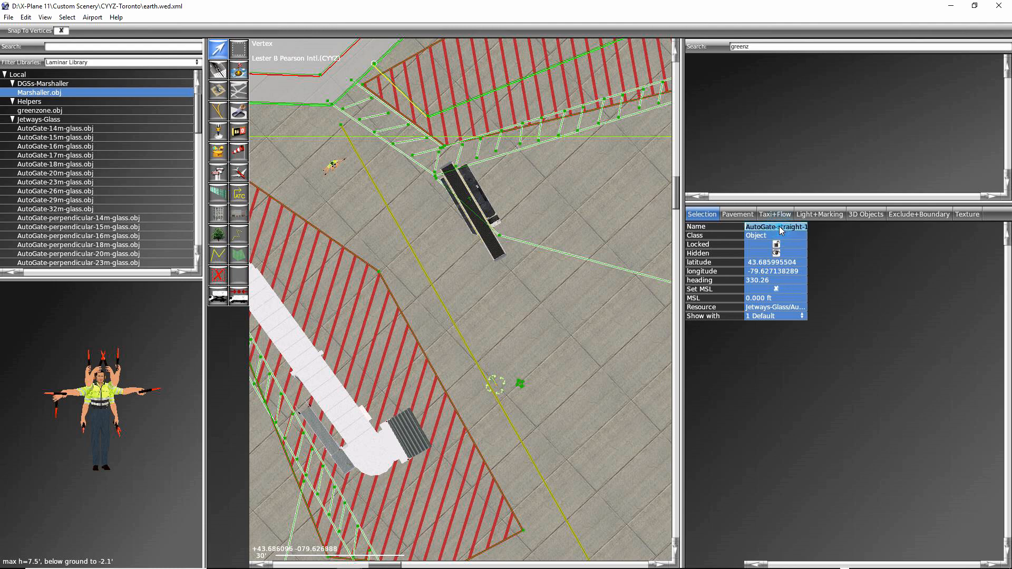
click(779, 226)
mouse_move(784, 227)
mouse_down()
mouse_move(801, 231)
mouse_move(794, 226)
mouse_up()
text(A)
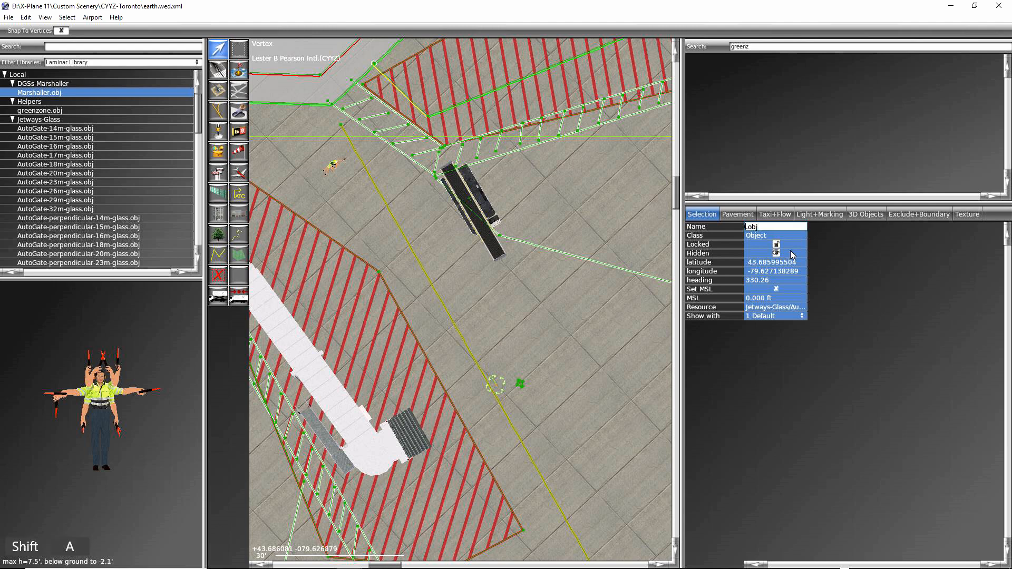
text(2)
key(Return)
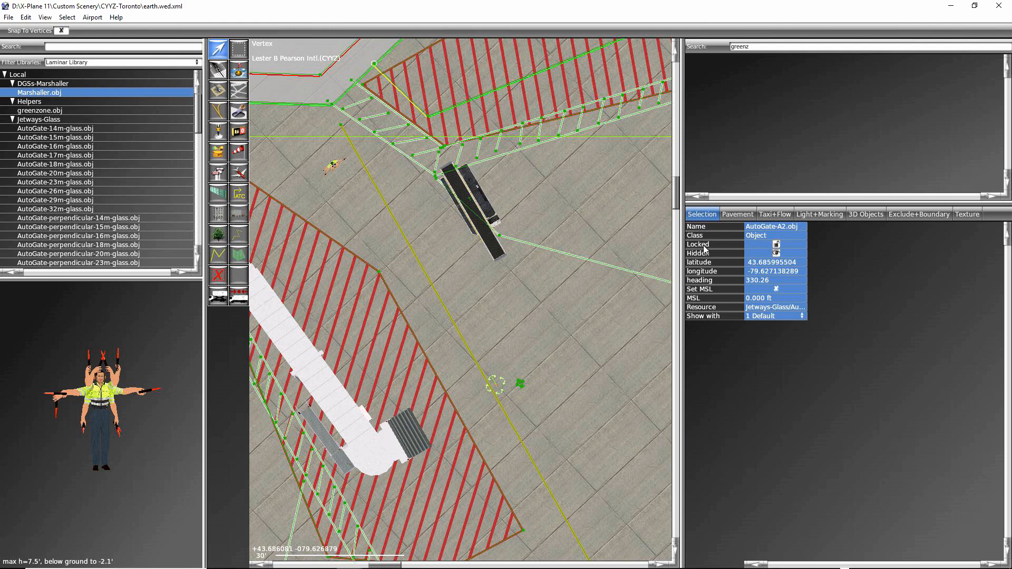
click(522, 384)
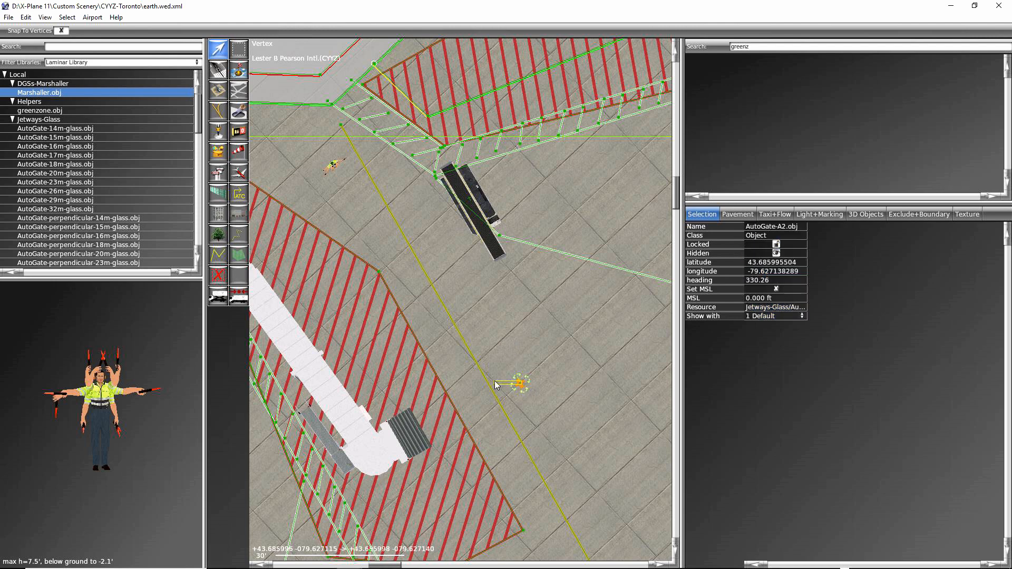
click(511, 385)
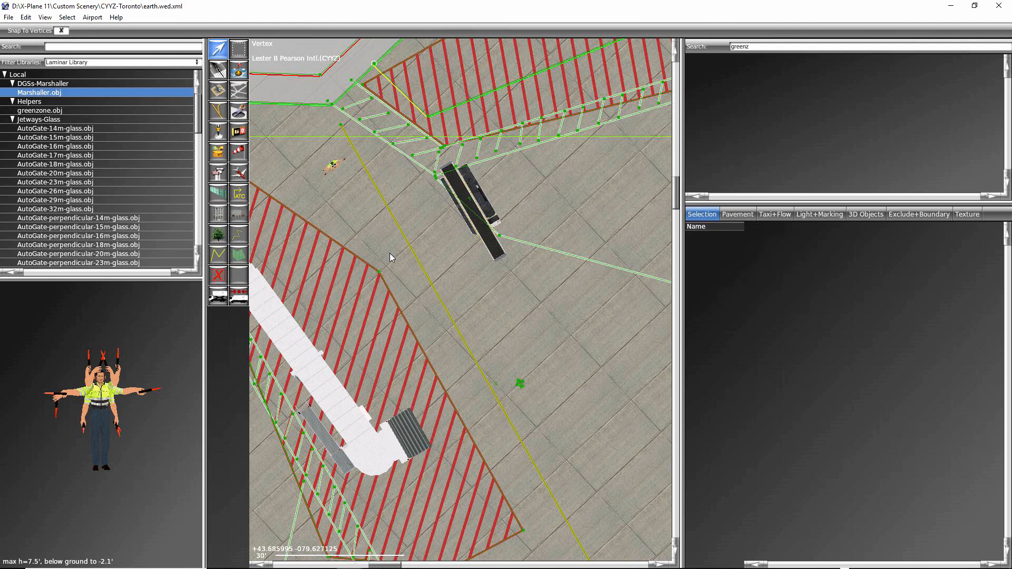
key(ctrl)
key(ctrl+z)
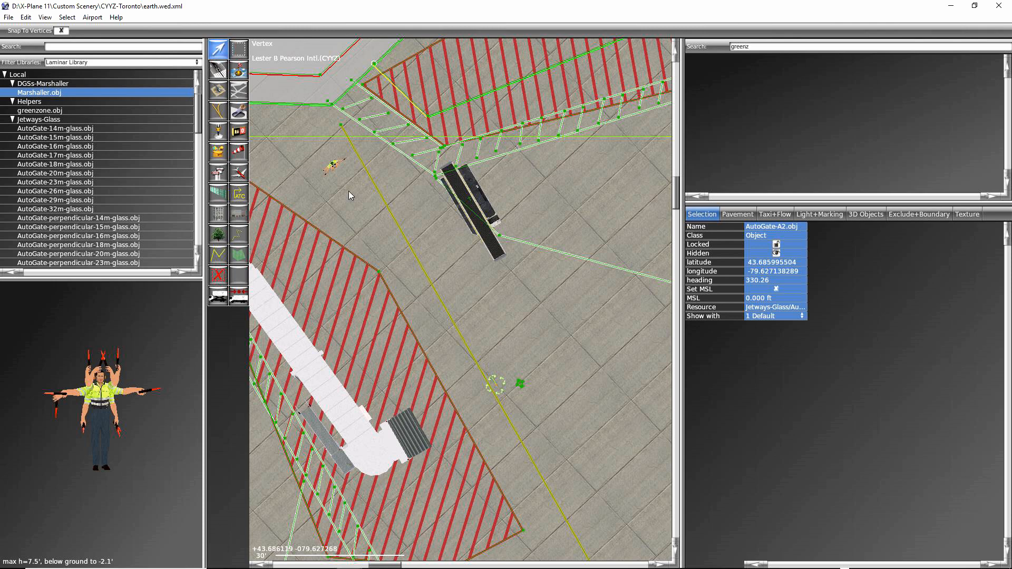
- Move the Gate A2 ramp start back onto the centreline over the AutoGate-A2.obj position
click(520, 385)
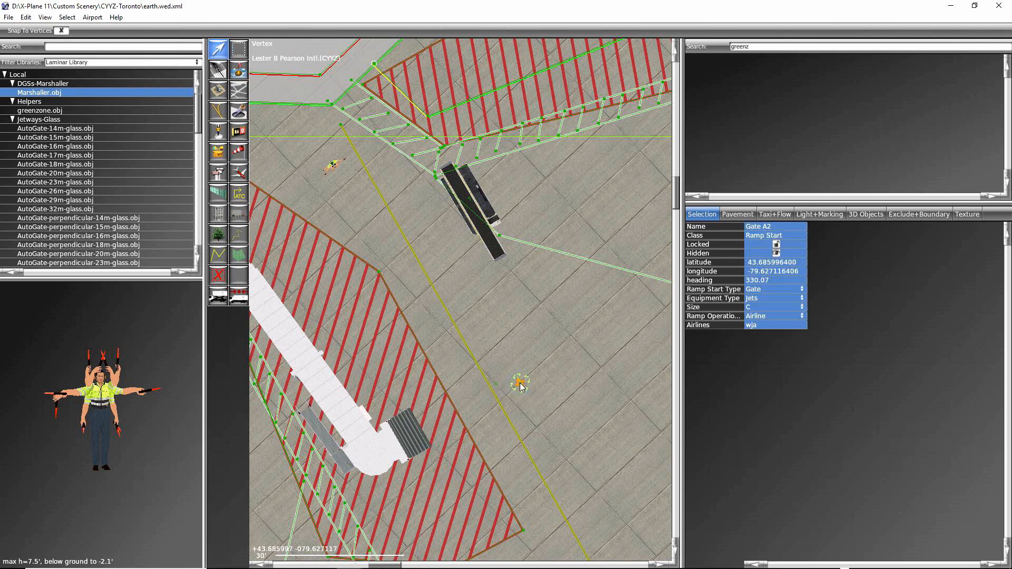
drag(520, 385, 492, 385)
- Save the CYYZ-Toronto project and export it as a scenery pack
click(9, 18)
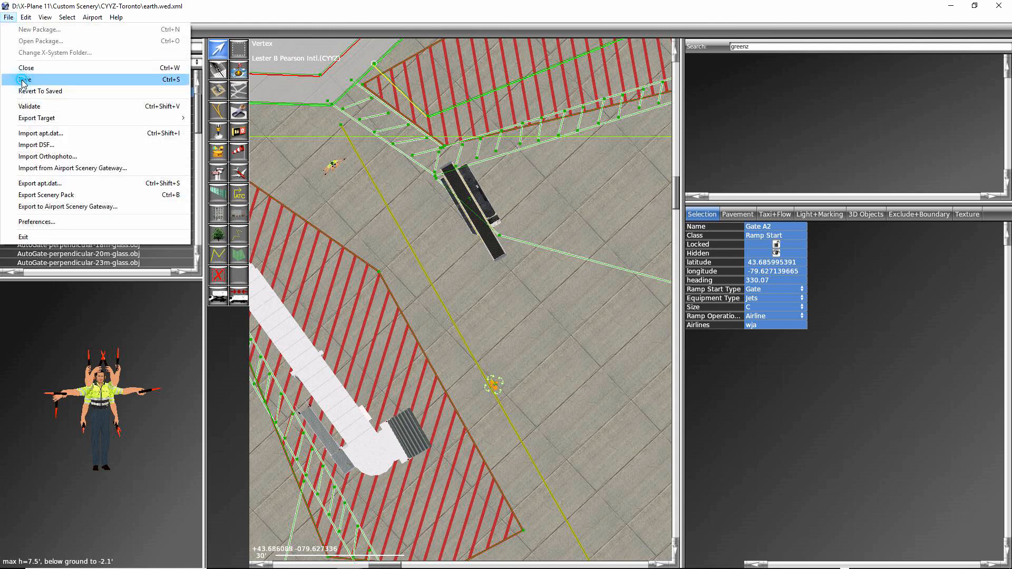
click(25, 79)
click(9, 17)
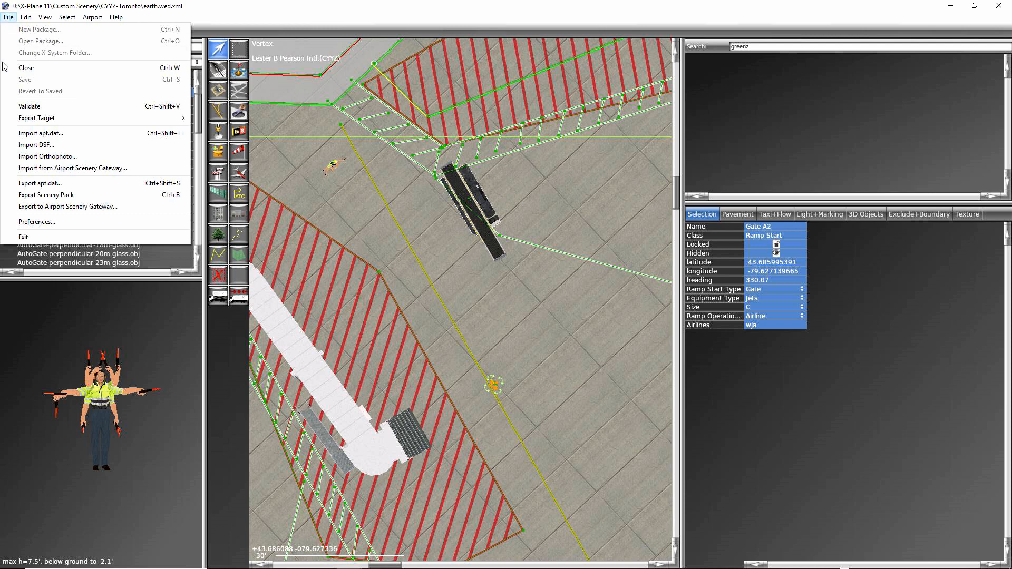
click(26, 196)
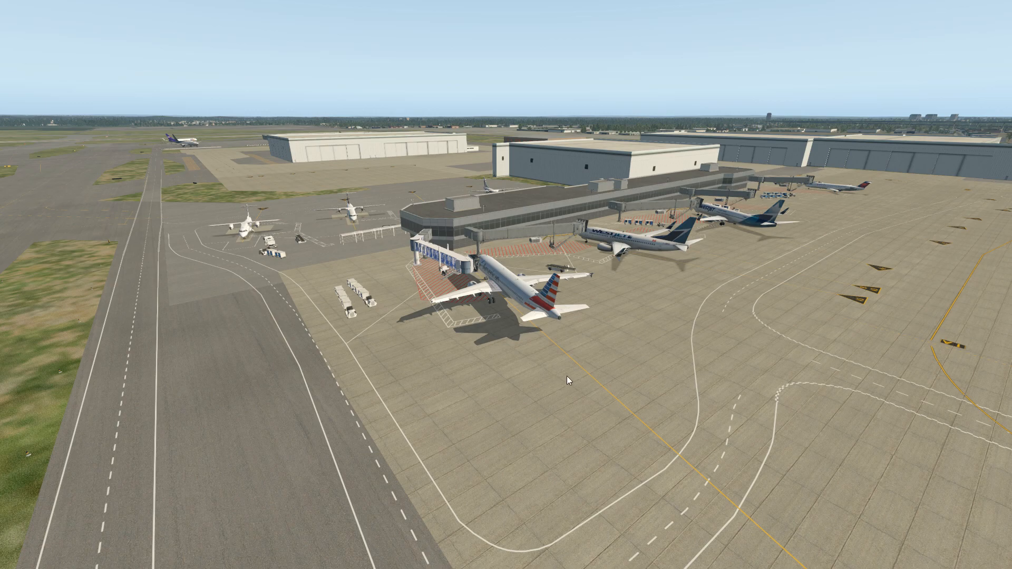
- In X-Plane, examine the jetway and marshaller at the aircraft's gate from the 3D cockpit and from an outside view
key(shift+9)
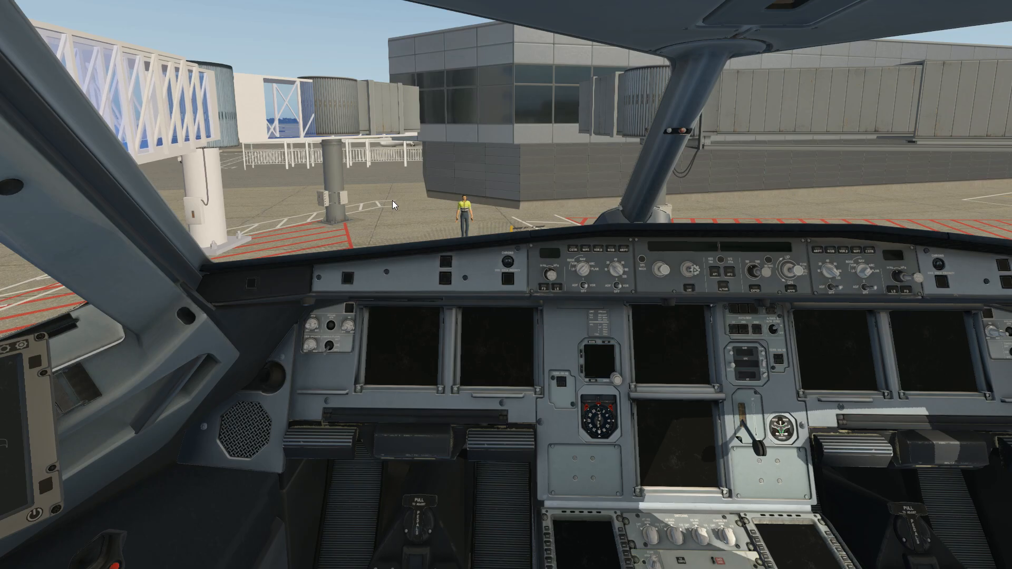
key(shift+4)
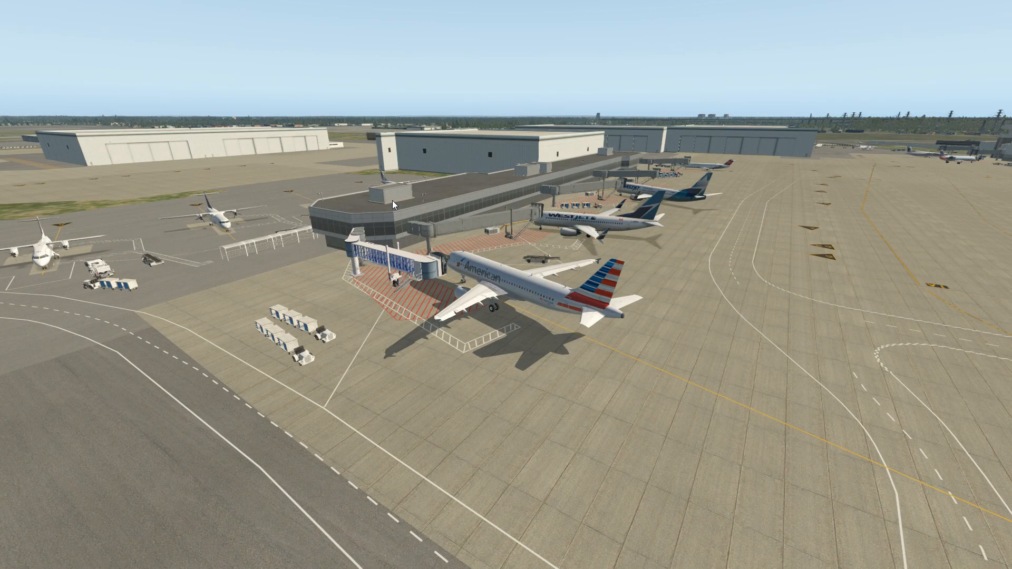